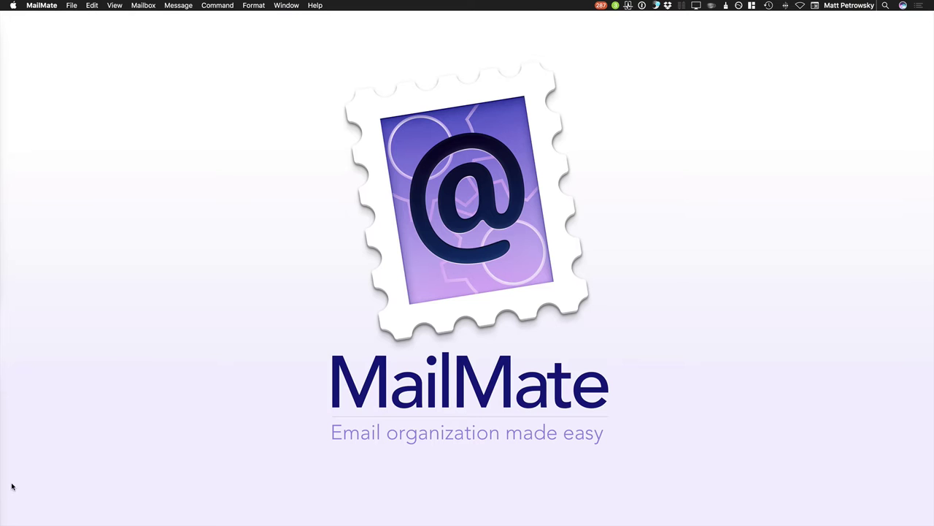
Restore the minimized MailMate window and browse the Flagged and Priority mailboxes.
{"action": "mouse_move", "coordinate": [931, 473]}
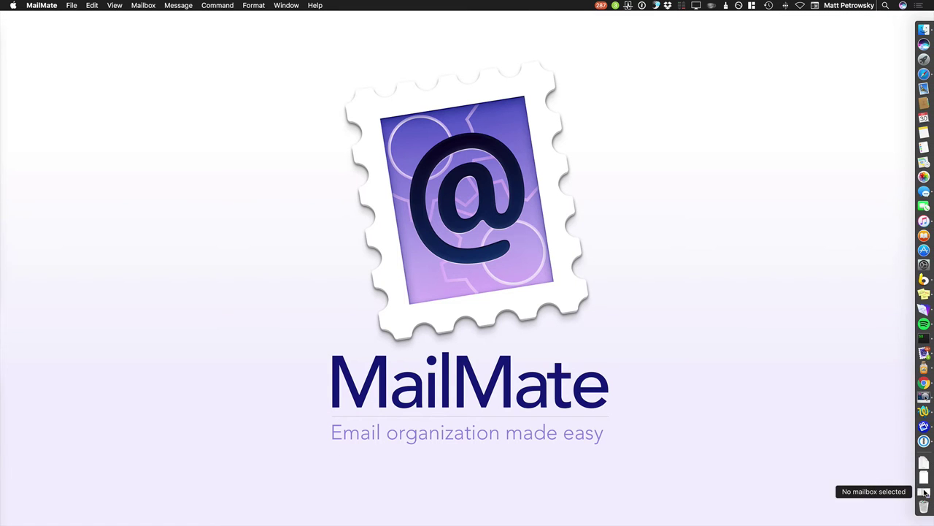
{"action": "left_click", "coordinate": [924, 492]}
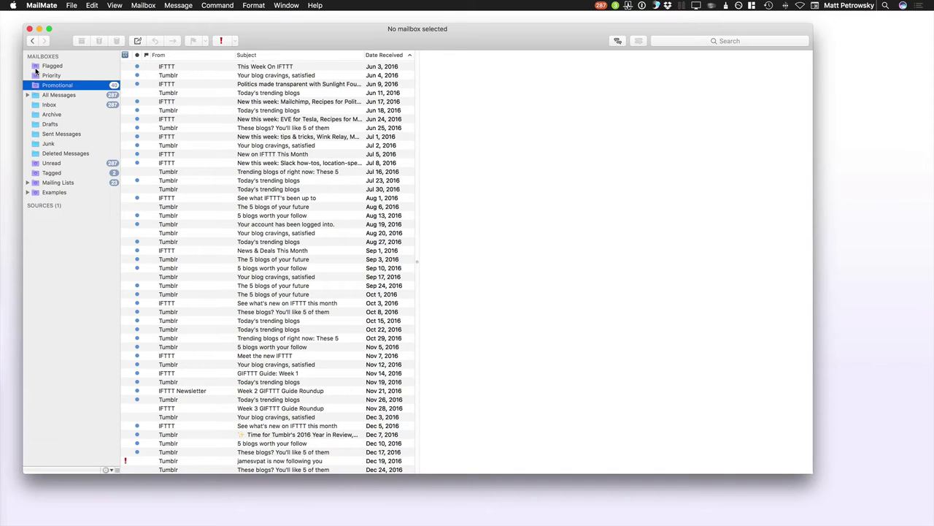
{"action": "left_click", "coordinate": [35, 67]}
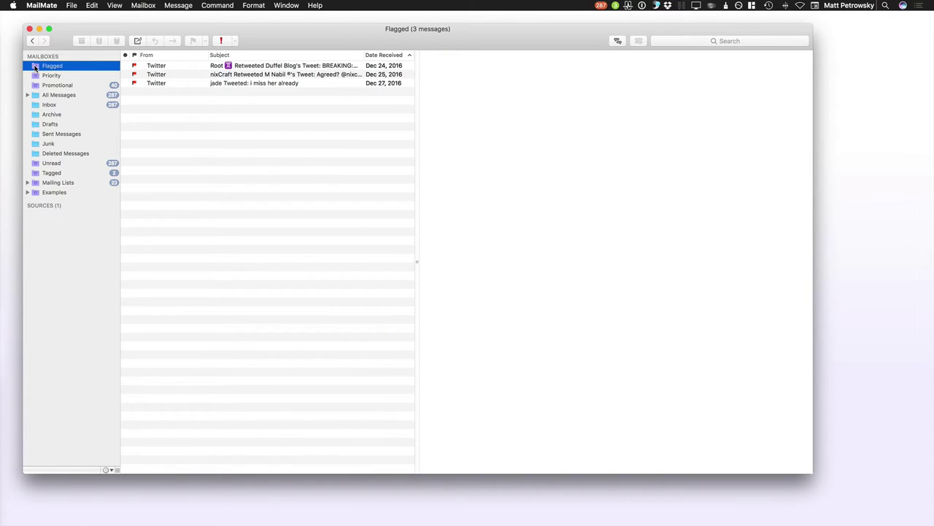
{"action": "left_click", "coordinate": [35, 77]}
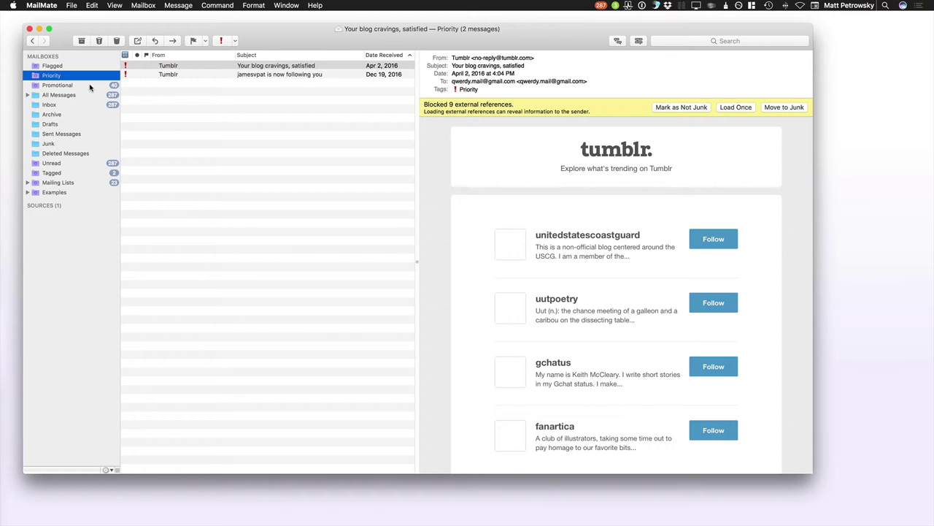
Compare MailMate's Promotional mailbox with the Gmail inbox in Chrome, then return to Promotional.
{"action": "left_click", "coordinate": [36, 86]}
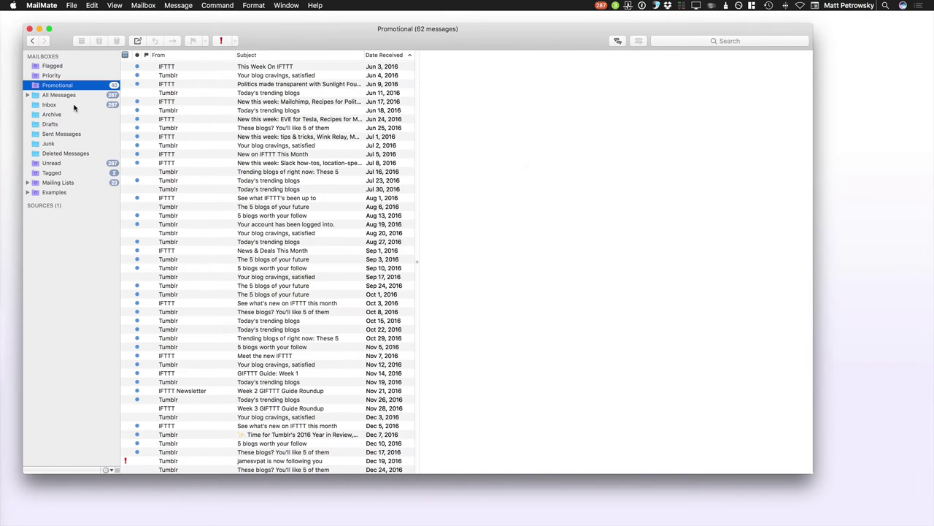
{"action": "key", "text": "super+Tab"}
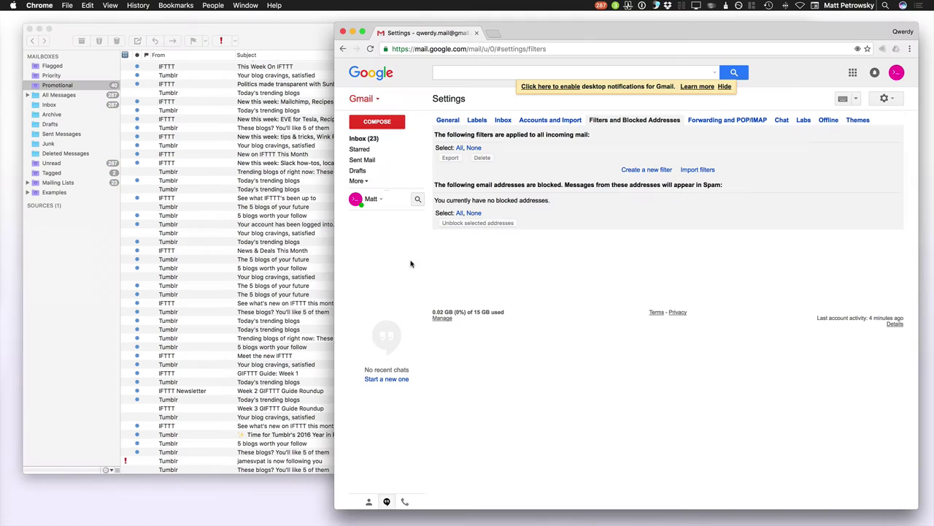
{"action": "left_click", "coordinate": [394, 143]}
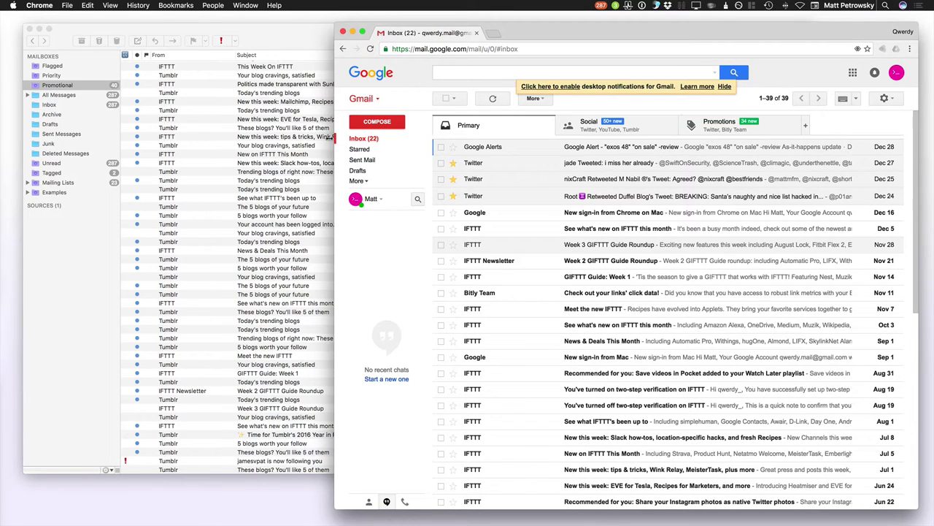
{"action": "left_click", "coordinate": [50, 88]}
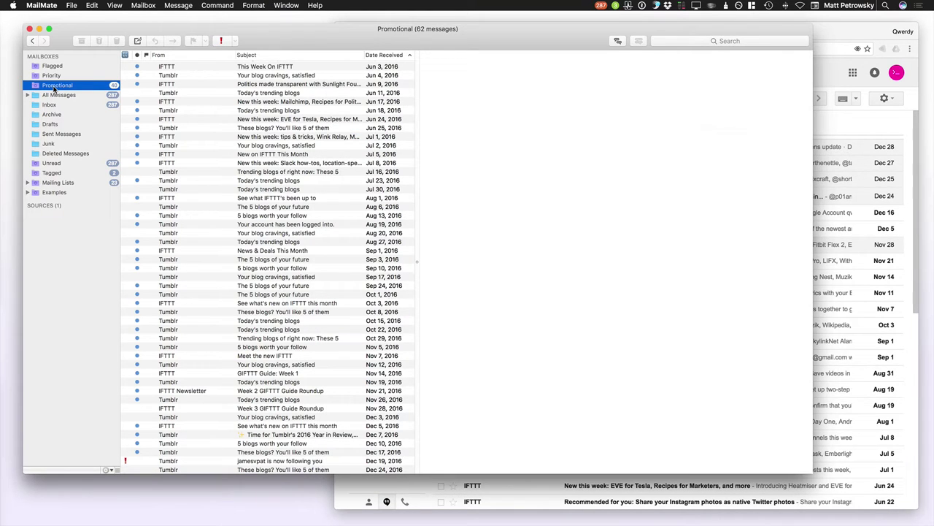
Open Promotional's definition (Any of: All Messages), move its editor aside, and refocus the main window.
{"action": "double_click", "coordinate": [35, 87]}
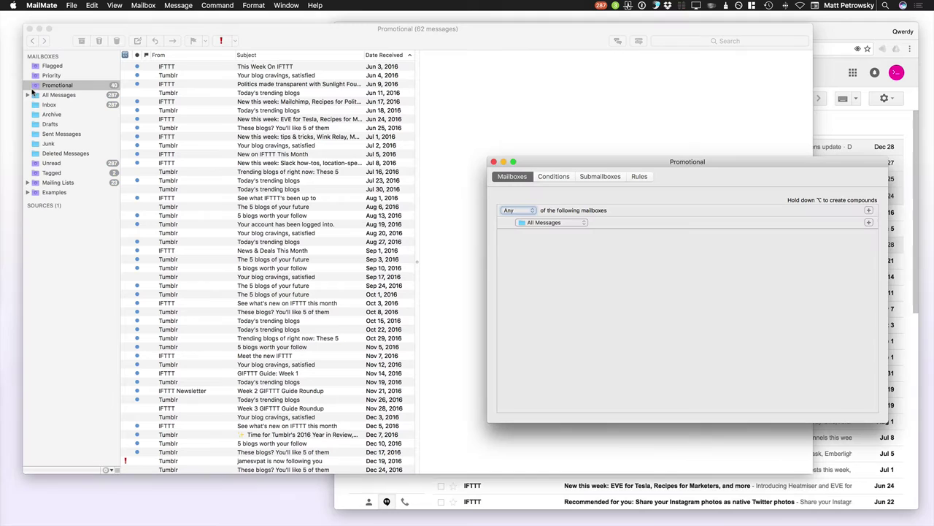
{"action": "left_click_drag", "start_coordinate": [572, 162], "coordinate": [368, 82]}
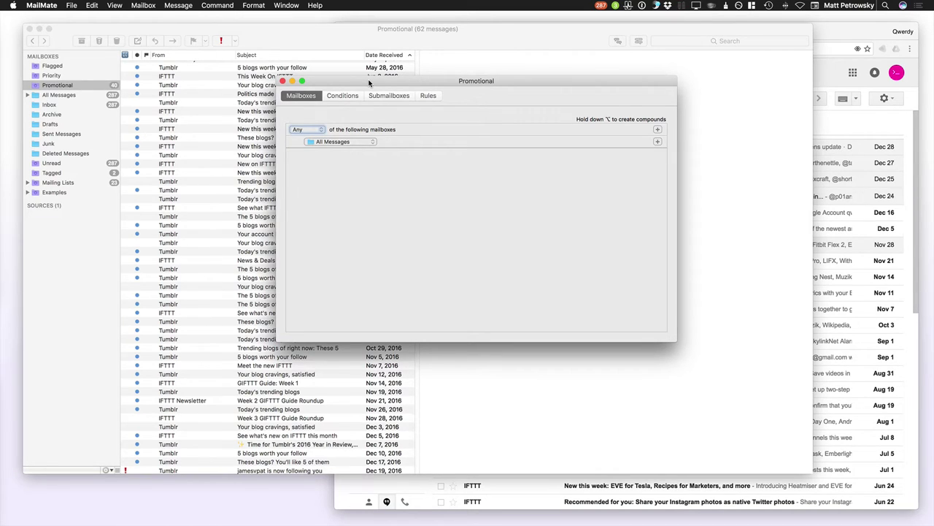
{"action": "left_click_drag", "start_coordinate": [369, 83], "coordinate": [626, 202]}
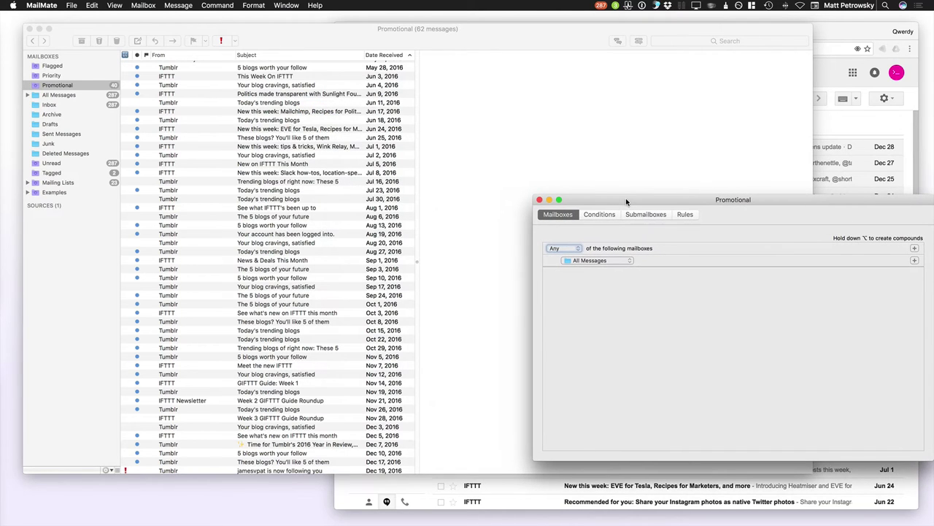
{"action": "left_click", "coordinate": [204, 142]}
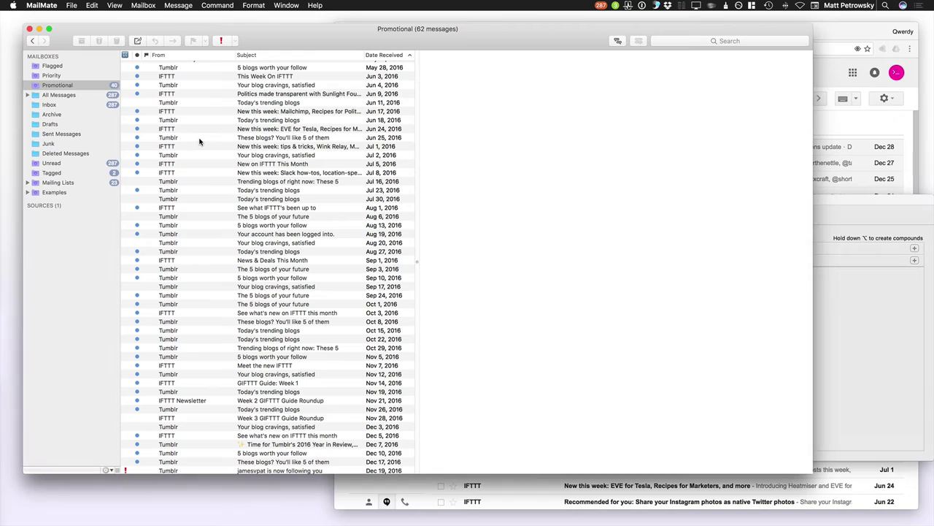
Read the June 25, 2016 Tumblr message 'These blogs? You'll like 5 of them' with images loaded.
{"action": "left_click", "coordinate": [194, 138]}
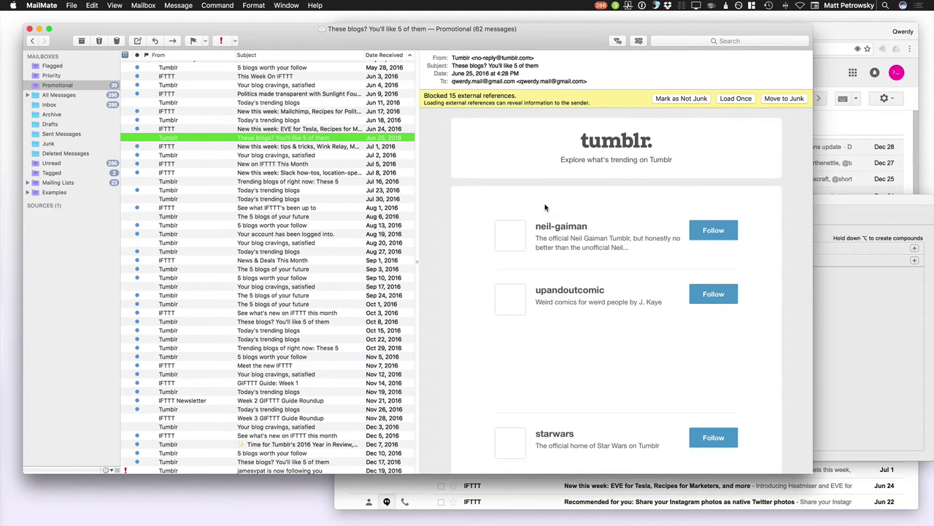
{"action": "left_click", "coordinate": [743, 102]}
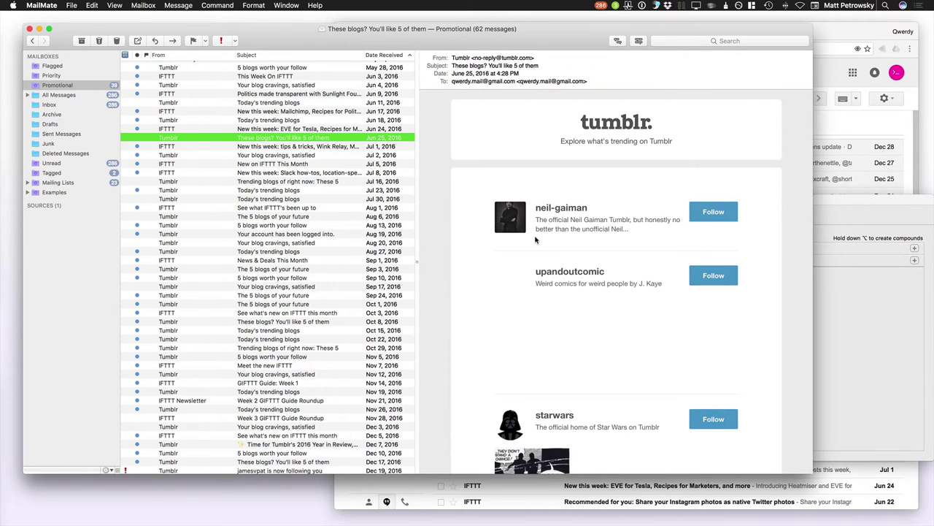
{"action": "scroll", "coordinate": [580, 298], "scroll_direction": "down", "scroll_amount": 1}
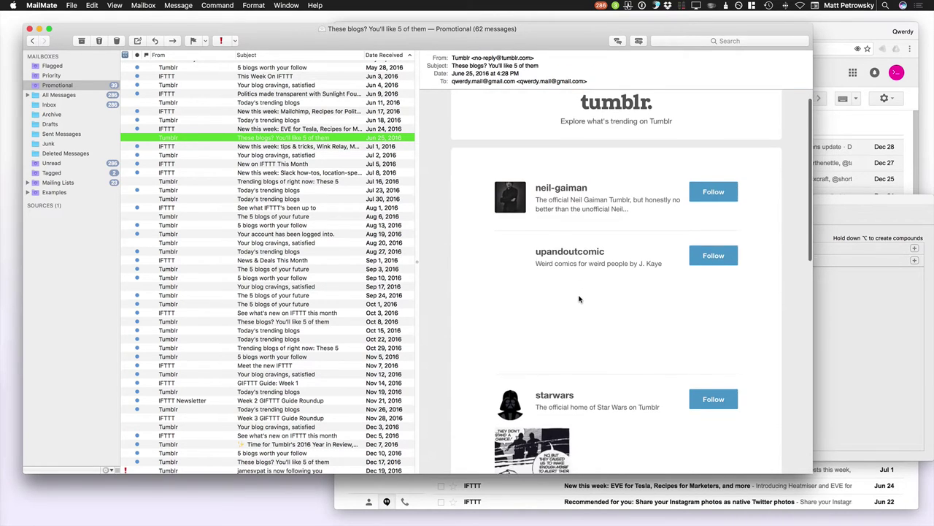
{"action": "scroll", "coordinate": [580, 299], "scroll_direction": "down", "scroll_amount": 5}
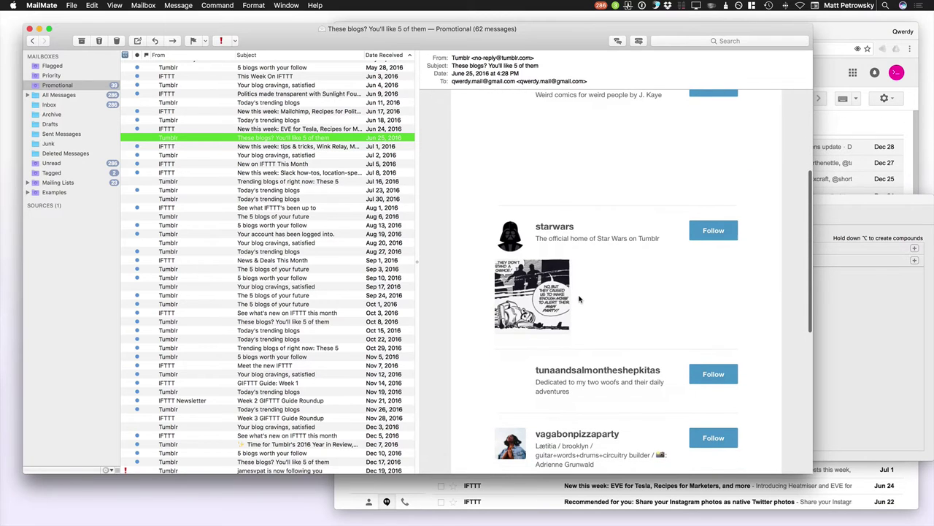
{"action": "scroll", "coordinate": [580, 298], "scroll_direction": "down", "scroll_amount": 3}
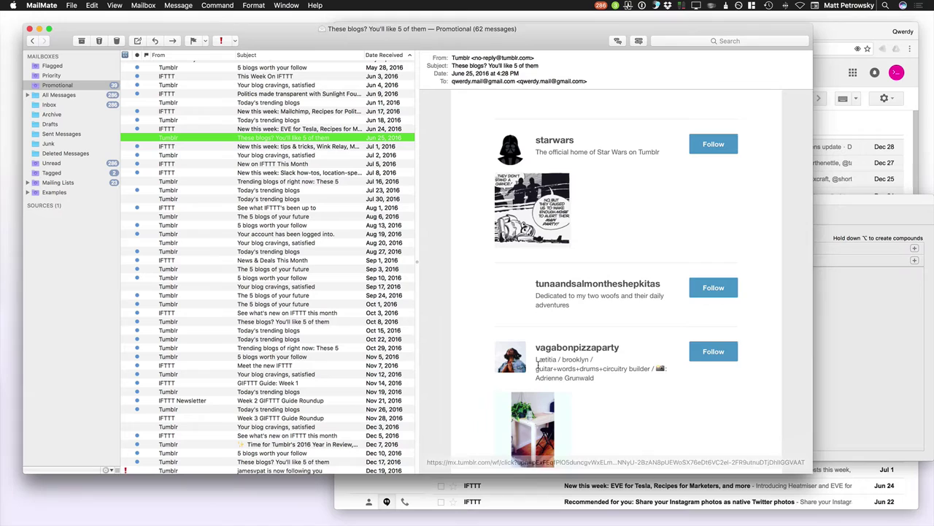
{"action": "scroll", "coordinate": [622, 213], "scroll_direction": "up", "scroll_amount": 4}
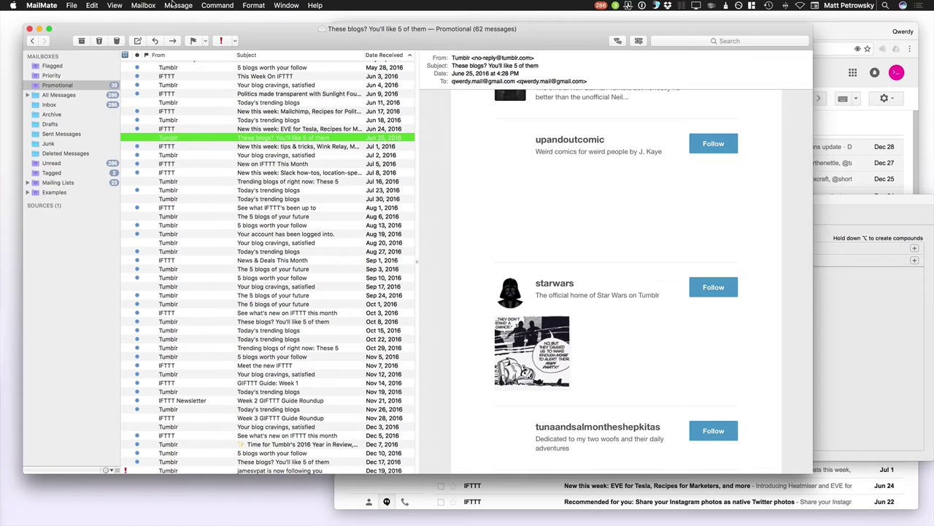
{"action": "left_click", "coordinate": [176, 6]}
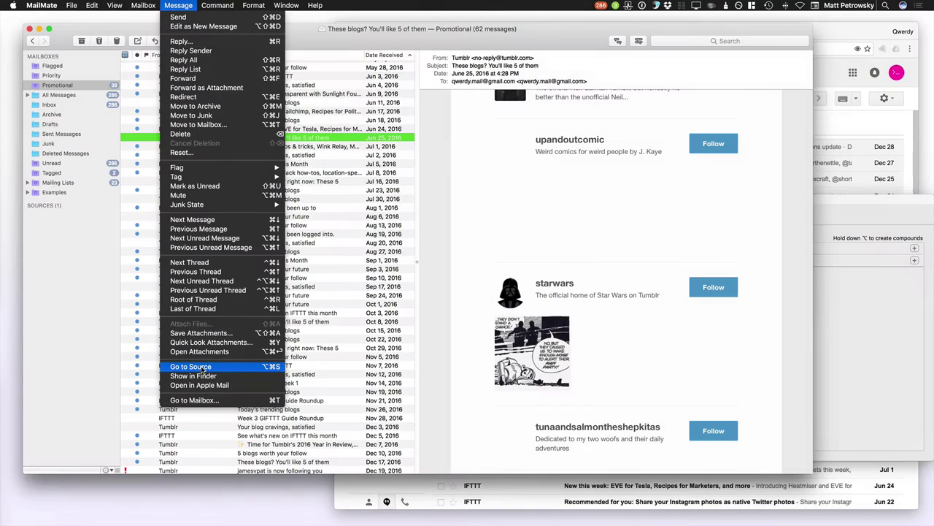
Jump to the Tumblr message in INBOX and show its raw source headers.
{"action": "left_click", "coordinate": [201, 367]}
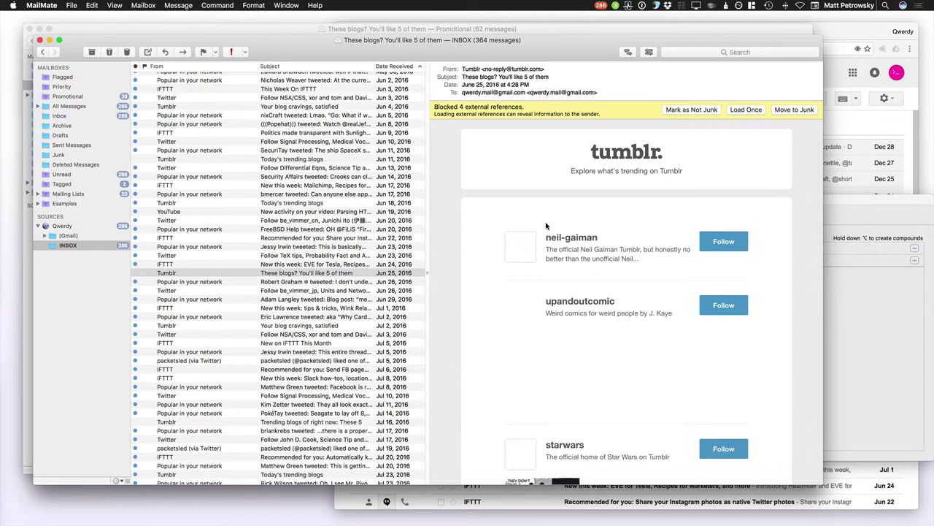
{"action": "key", "text": "alt+super+u"}
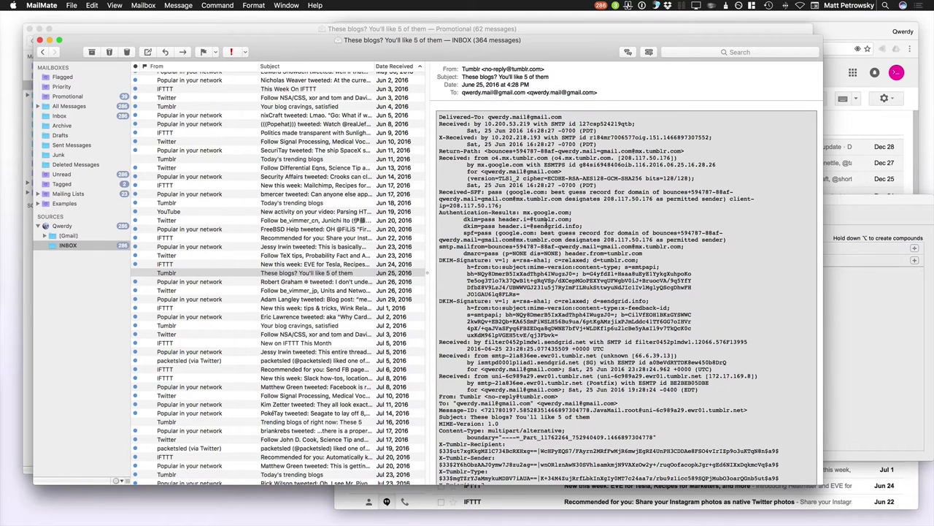
{"action": "left_click", "coordinate": [179, 5]}
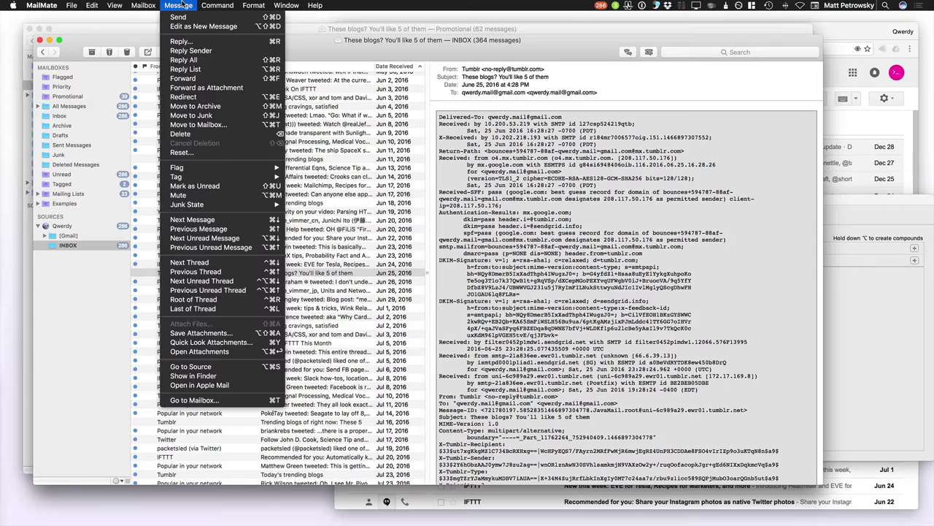
{"action": "mouse_move", "coordinate": [218, 6]}
{"action": "mouse_move", "coordinate": [286, 5]}
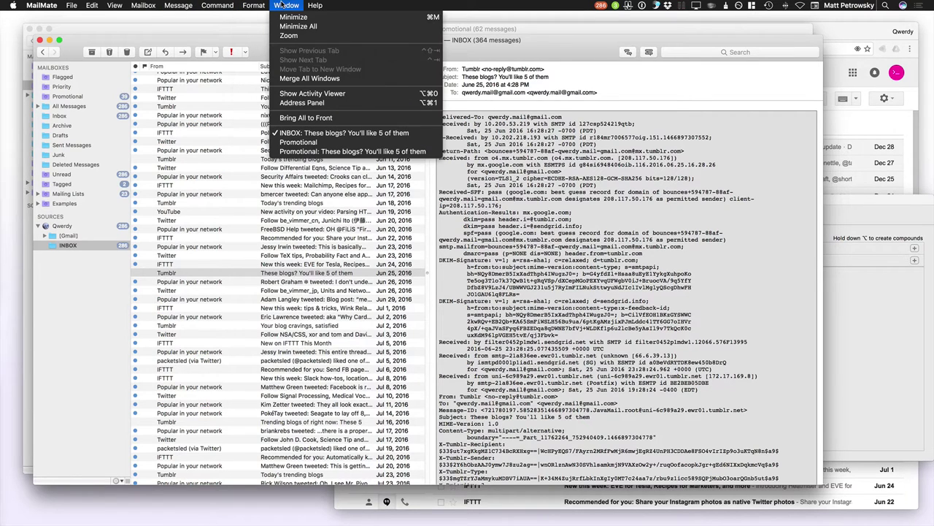
{"action": "mouse_move", "coordinate": [157, 6]}
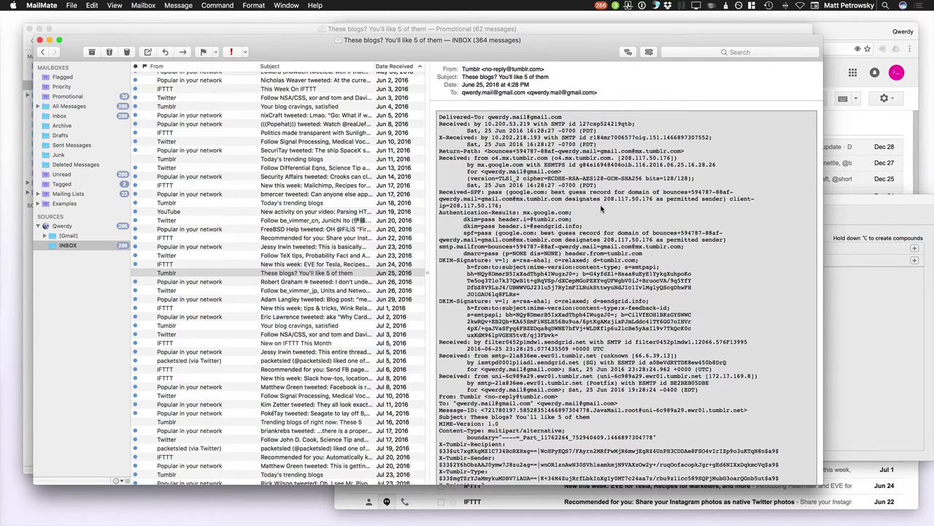
{"action": "scroll", "coordinate": [467, 144], "scroll_direction": "down", "scroll_amount": 10}
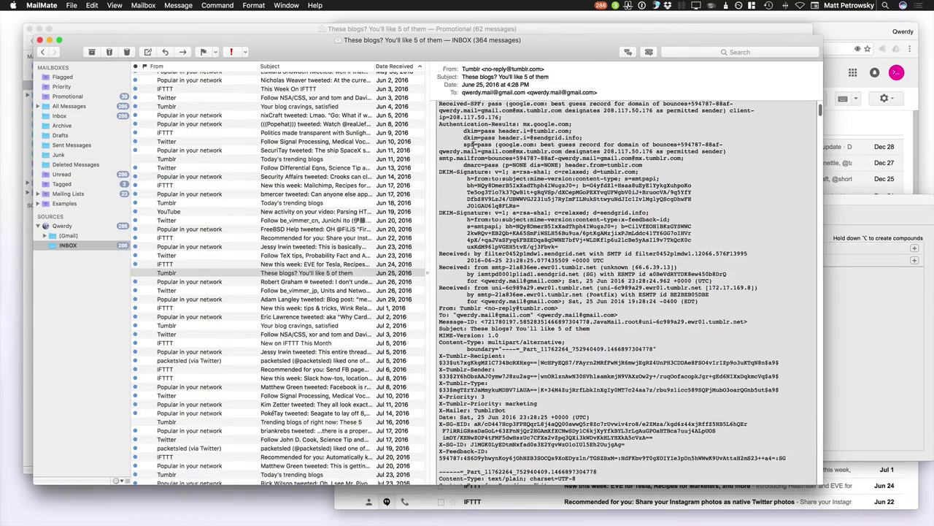
{"action": "scroll", "coordinate": [520, 157], "scroll_direction": "down", "scroll_amount": 15}
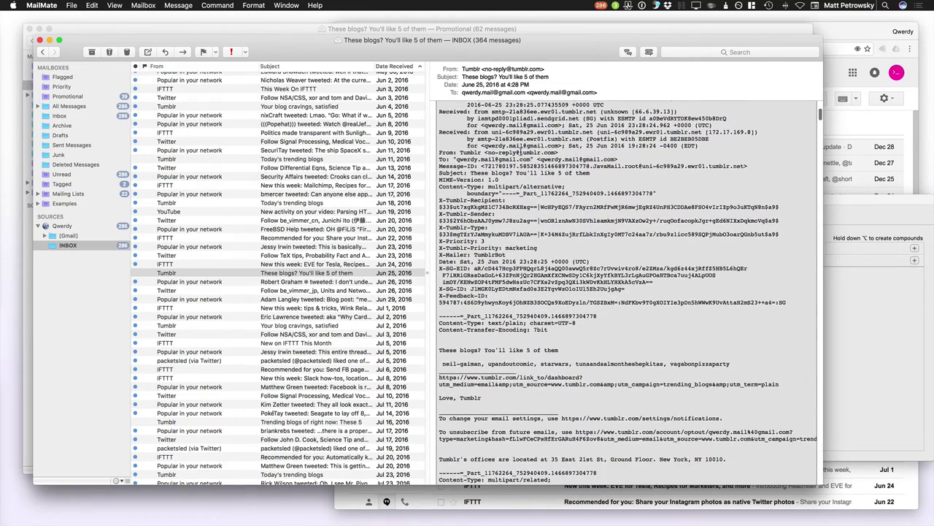
{"action": "scroll", "coordinate": [521, 156], "scroll_direction": "down", "scroll_amount": 15}
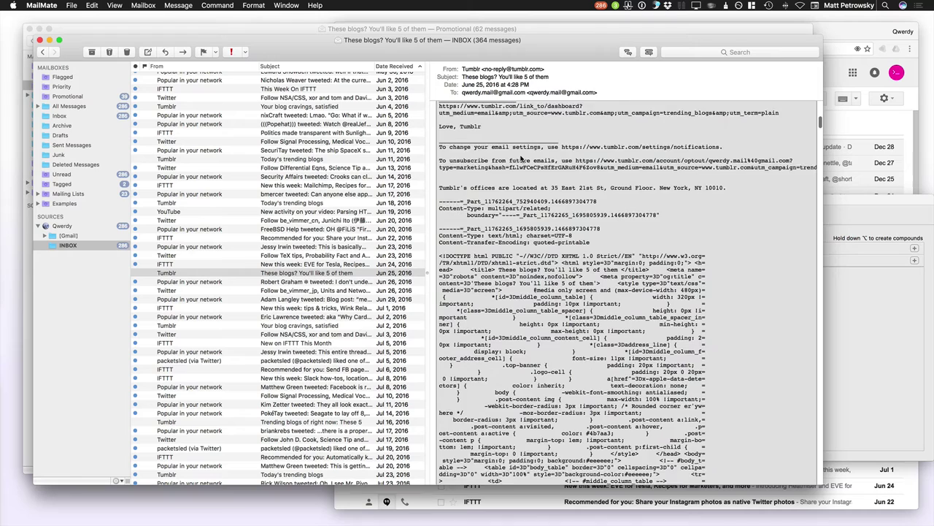
{"action": "scroll", "coordinate": [521, 156], "scroll_direction": "down", "scroll_amount": 5}
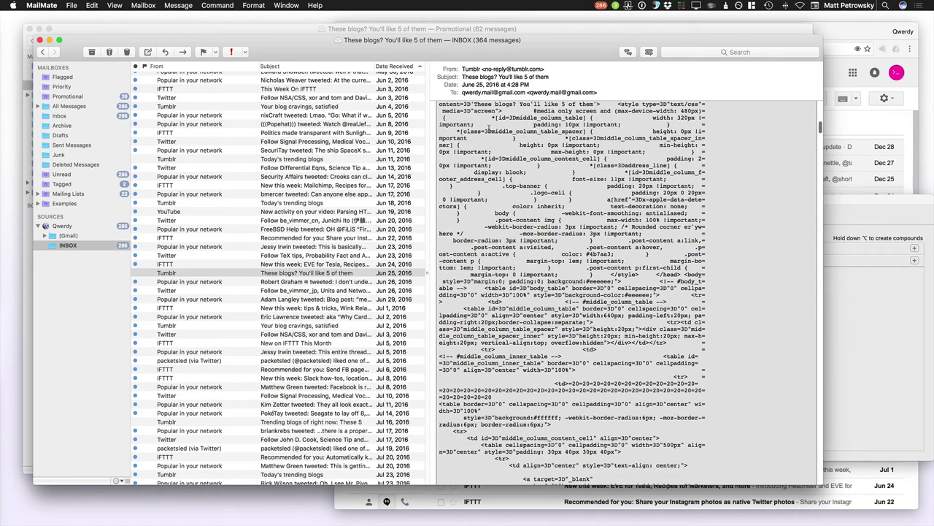
{"action": "left_click_drag", "start_coordinate": [465, 119], "coordinate": [522, 390]}
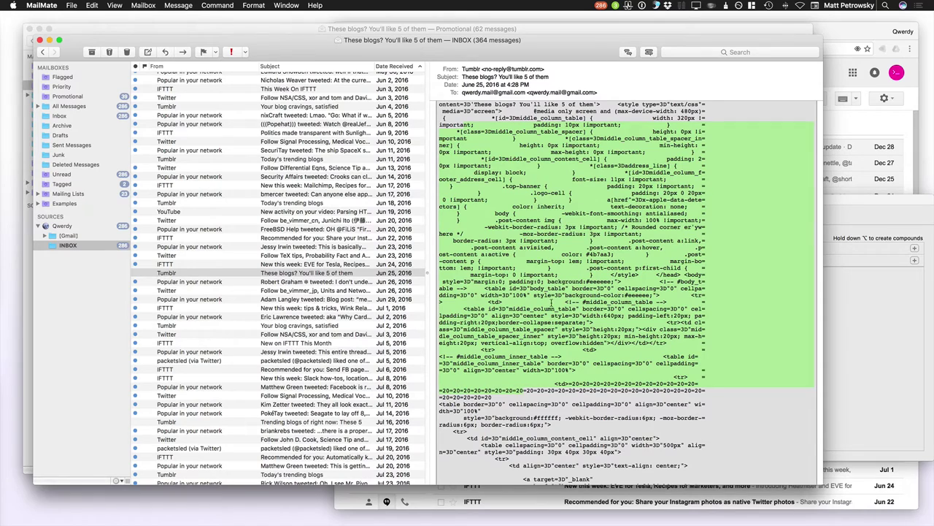
{"action": "scroll", "coordinate": [551, 302], "scroll_direction": "up", "scroll_amount": 10}
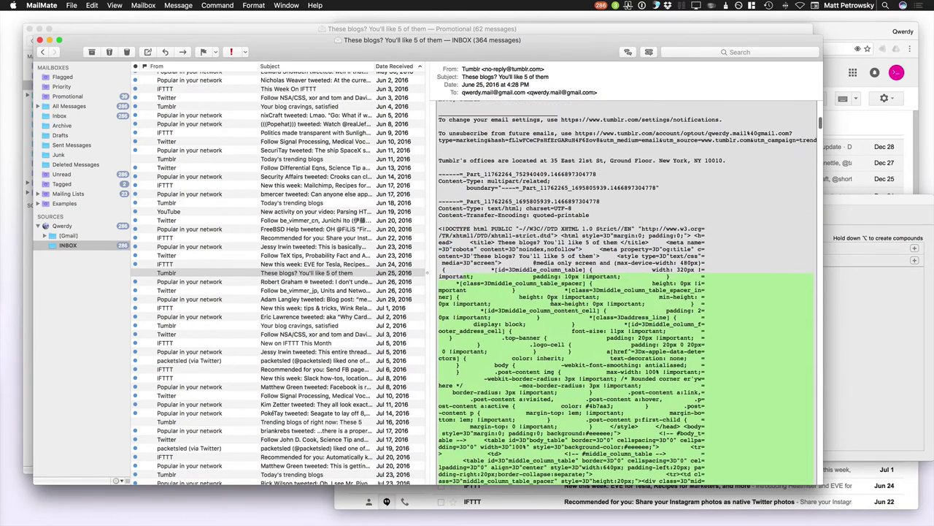
{"action": "scroll", "coordinate": [552, 299], "scroll_direction": "up", "scroll_amount": 3}
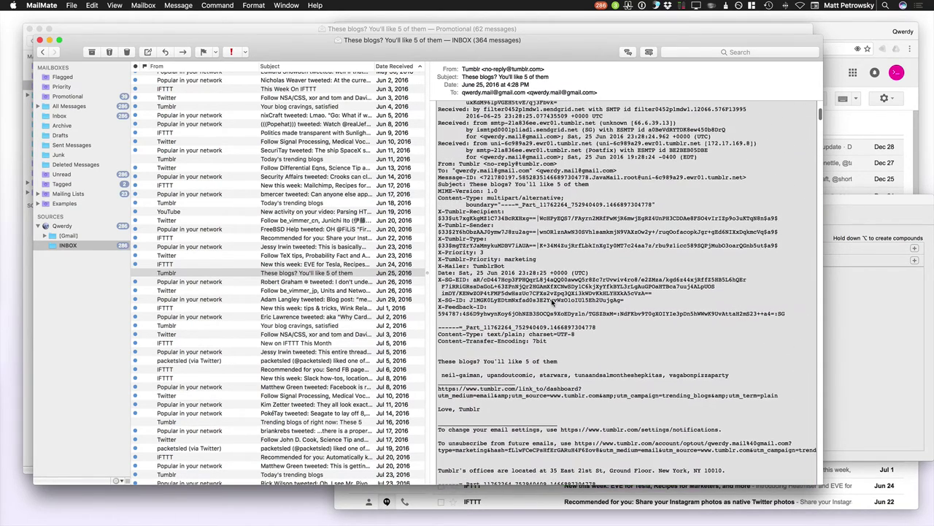
{"action": "left_click_drag", "start_coordinate": [603, 330], "coordinate": [472, 109]}
{"action": "scroll", "coordinate": [505, 292], "scroll_direction": "up", "scroll_amount": 3}
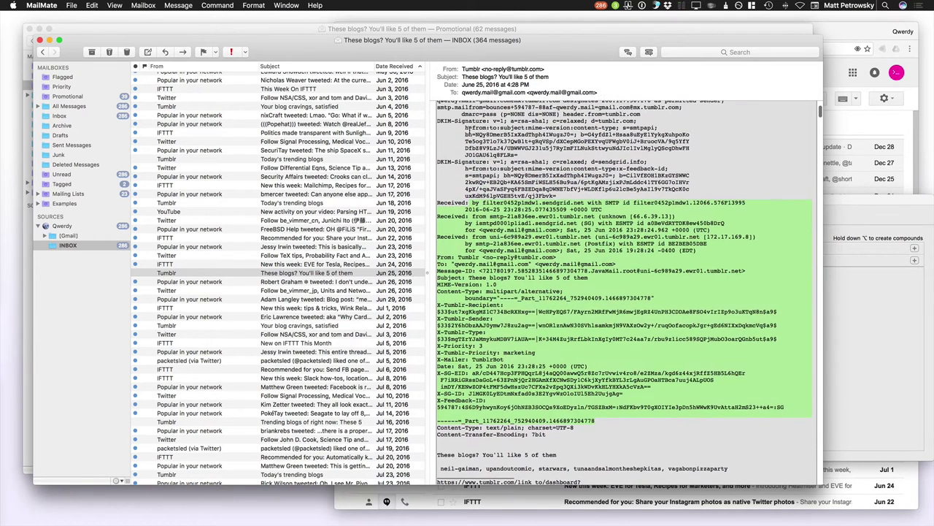
{"action": "left_click", "coordinate": [505, 295]}
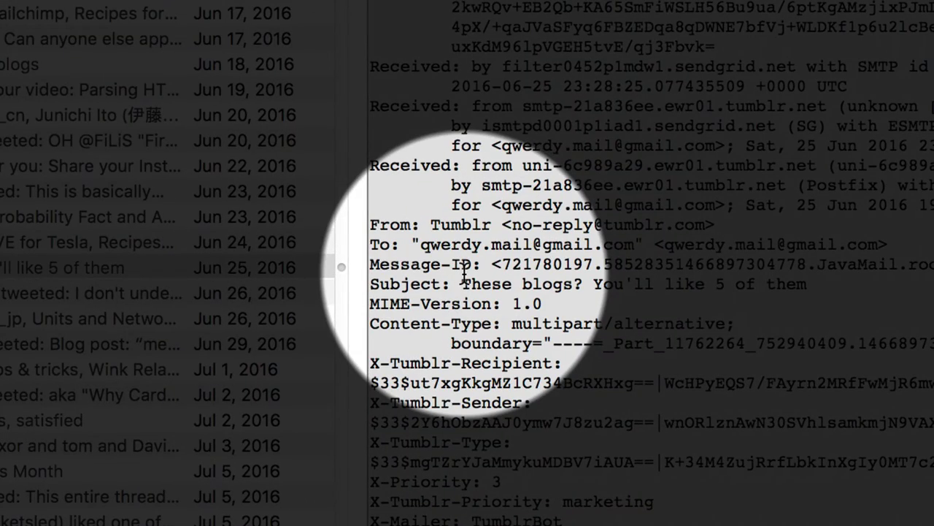
{"action": "double_click", "coordinate": [392, 225]}
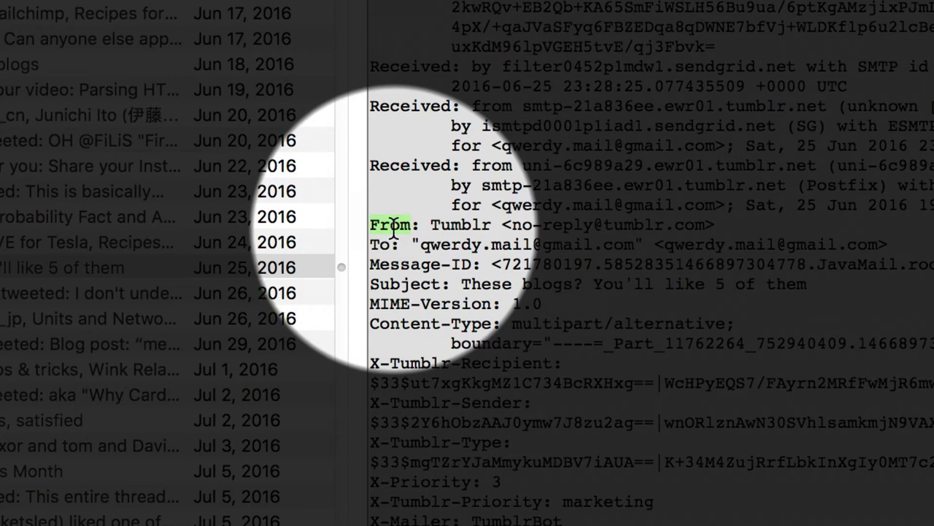
{"action": "double_click", "coordinate": [377, 244]}
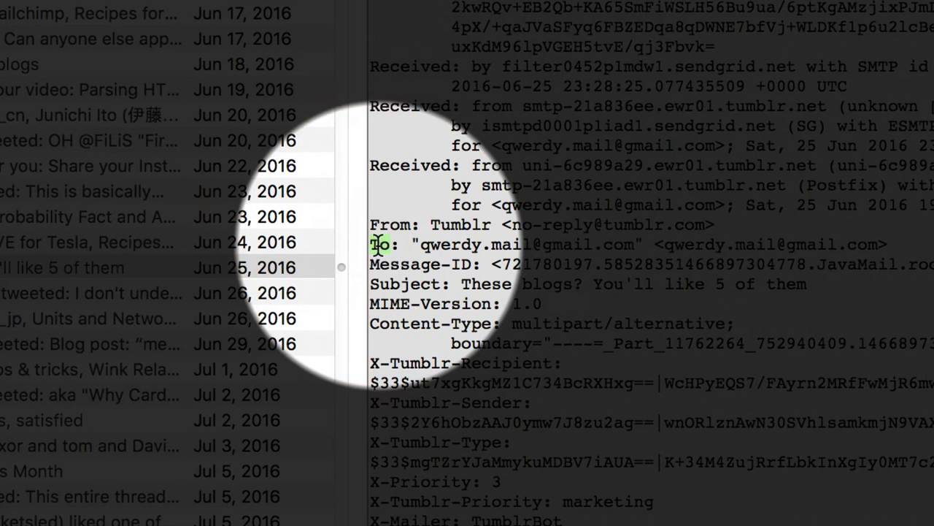
{"action": "double_click", "coordinate": [396, 284]}
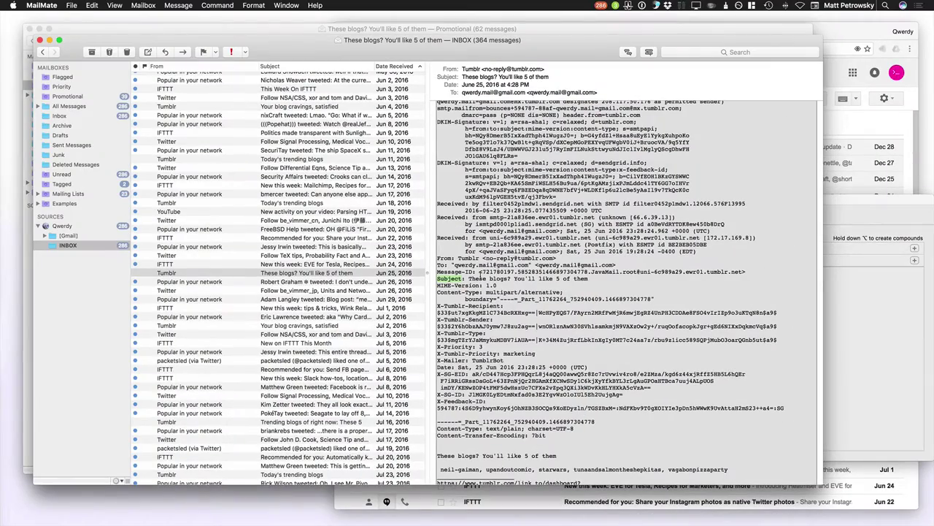
Return to the rendered message and open the Promotional smart mailbox's Conditions.
{"action": "key", "text": "super+shift+u"}
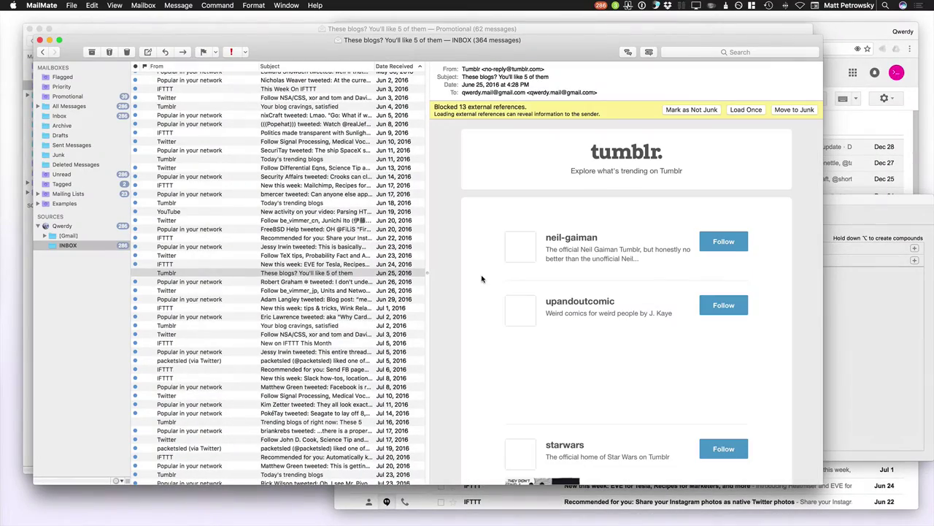
{"action": "double_click", "coordinate": [53, 97]}
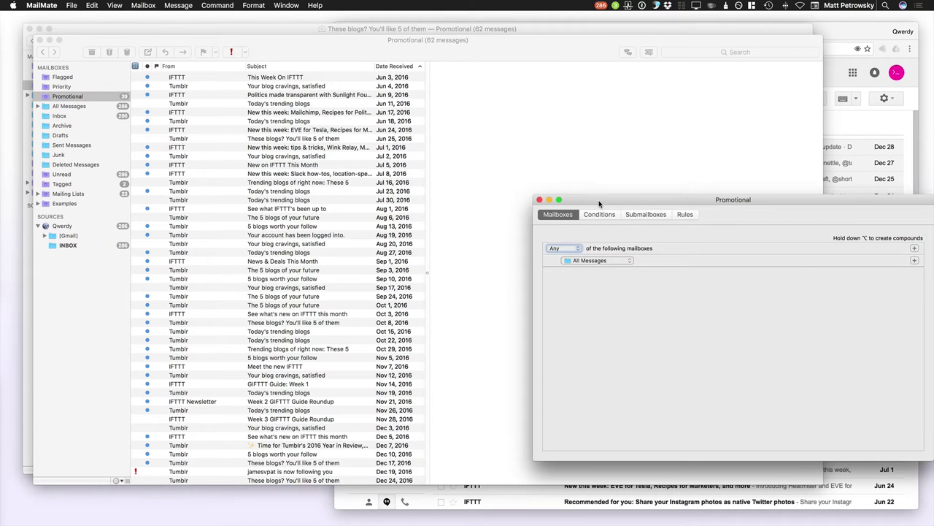
{"action": "left_click_drag", "start_coordinate": [599, 203], "coordinate": [310, 111]}
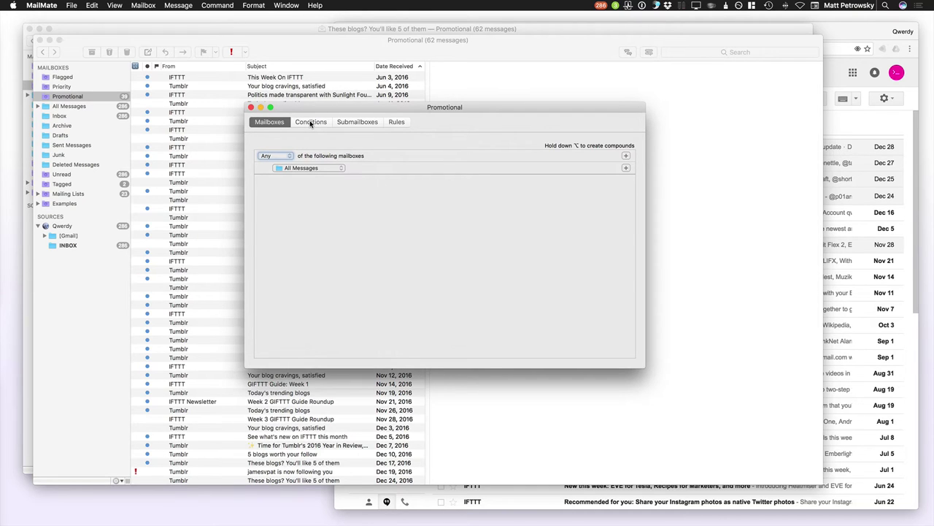
{"action": "left_click", "coordinate": [310, 122]}
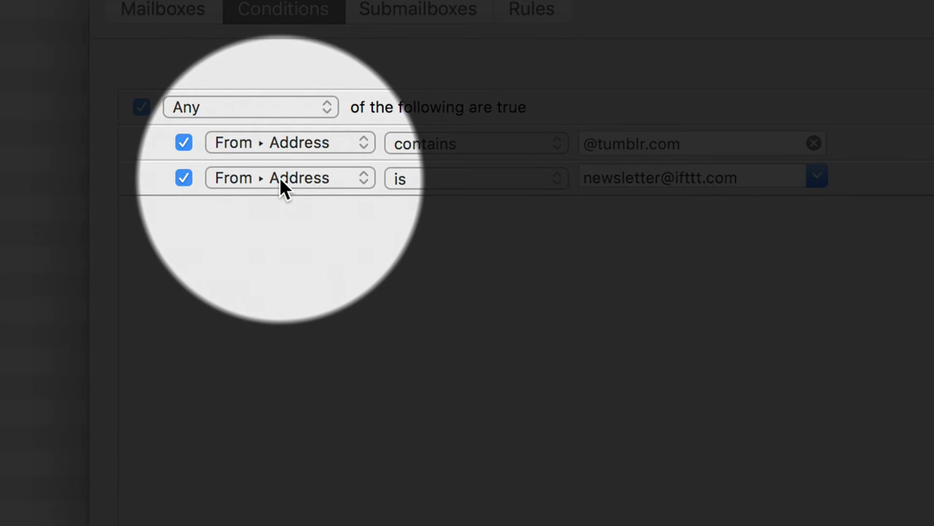
Browse the fields the second From ▸ Address rule can match on.
{"action": "left_click", "coordinate": [280, 178]}
{"action": "mouse_move", "coordinate": [284, 217]}
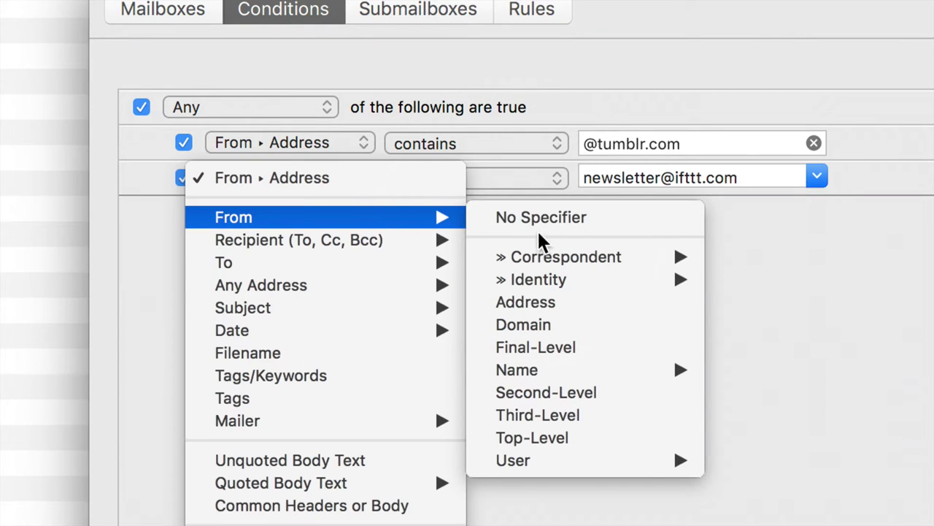
{"action": "mouse_move", "coordinate": [562, 262]}
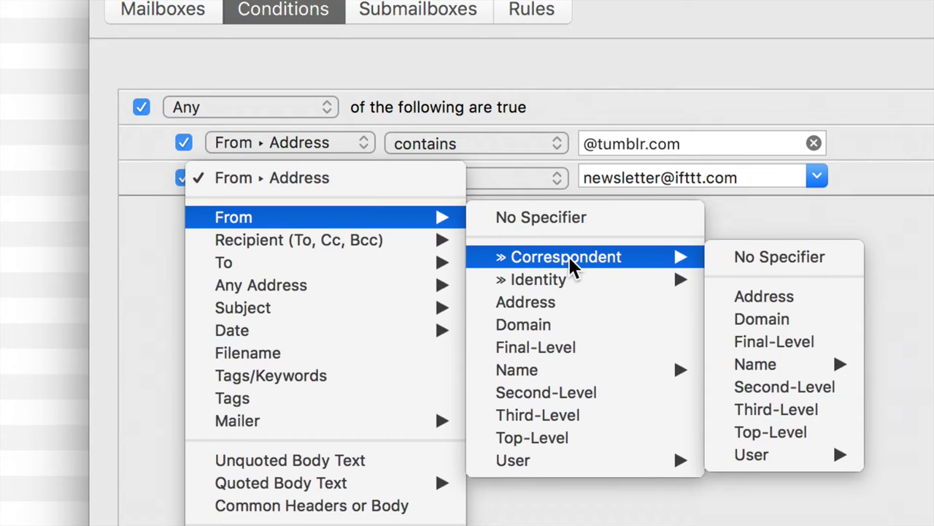
{"action": "mouse_move", "coordinate": [577, 287]}
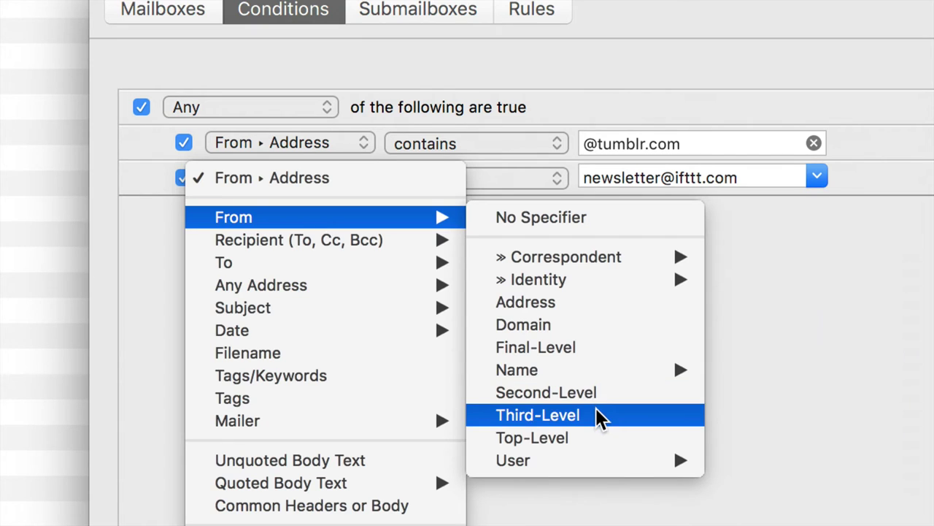
{"action": "mouse_move", "coordinate": [603, 462]}
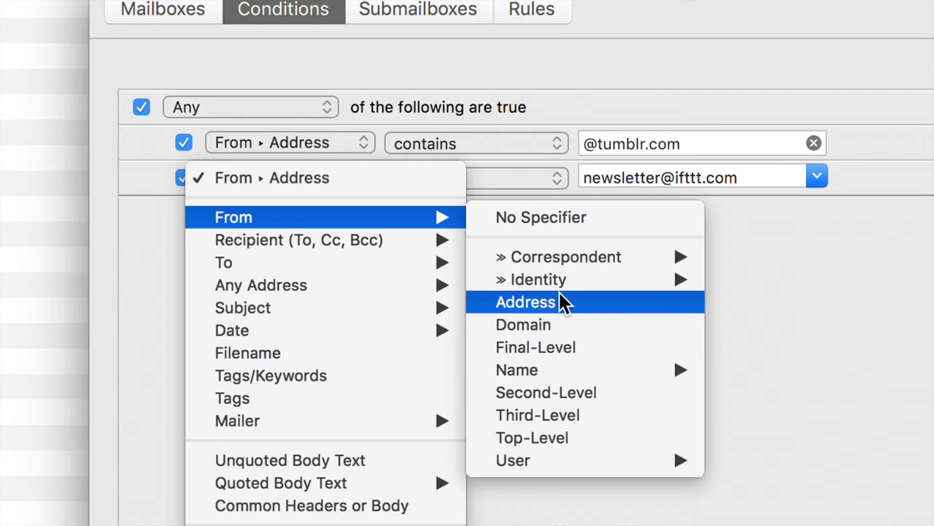
{"action": "mouse_move", "coordinate": [385, 242]}
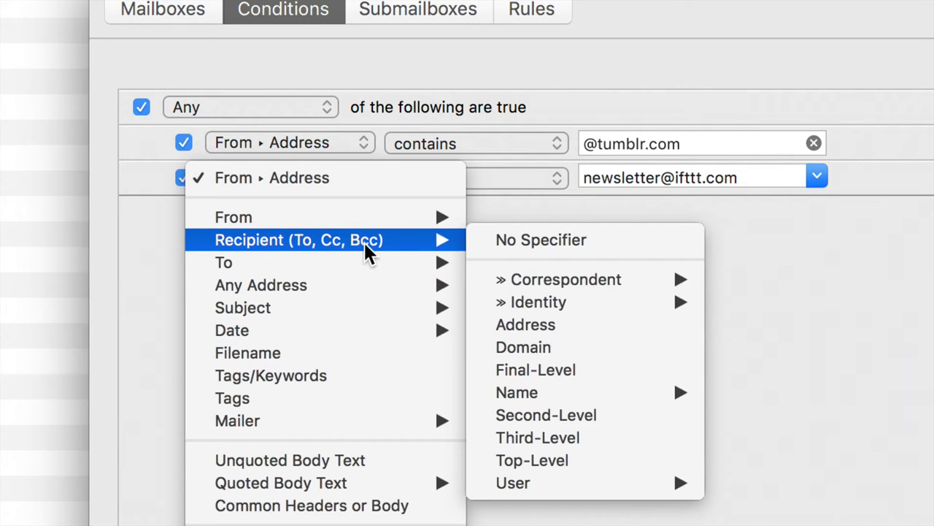
{"action": "mouse_move", "coordinate": [349, 257]}
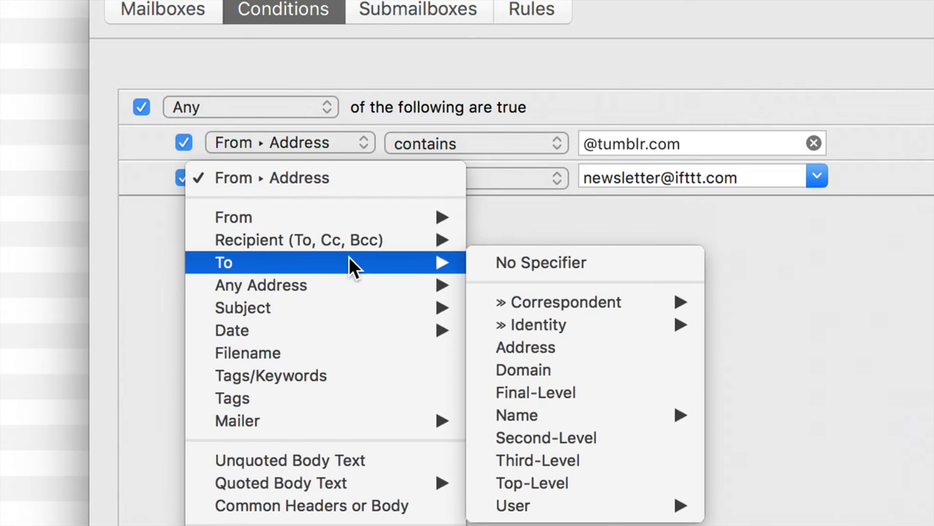
{"action": "mouse_move", "coordinate": [317, 280]}
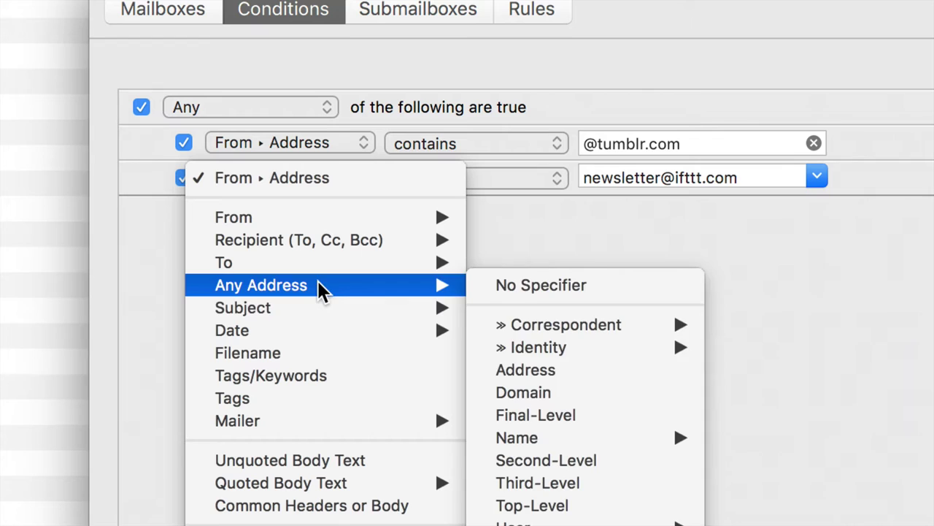
{"action": "mouse_move", "coordinate": [298, 313]}
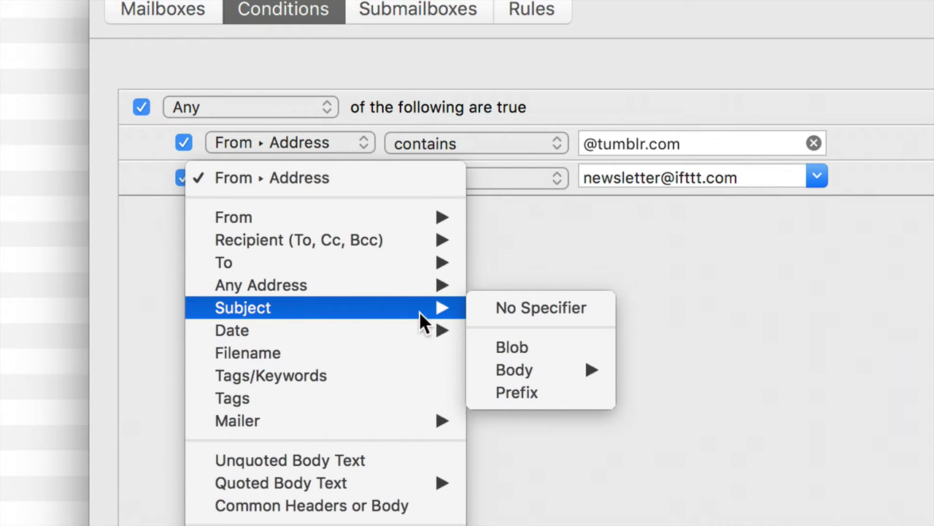
{"action": "mouse_move", "coordinate": [523, 376]}
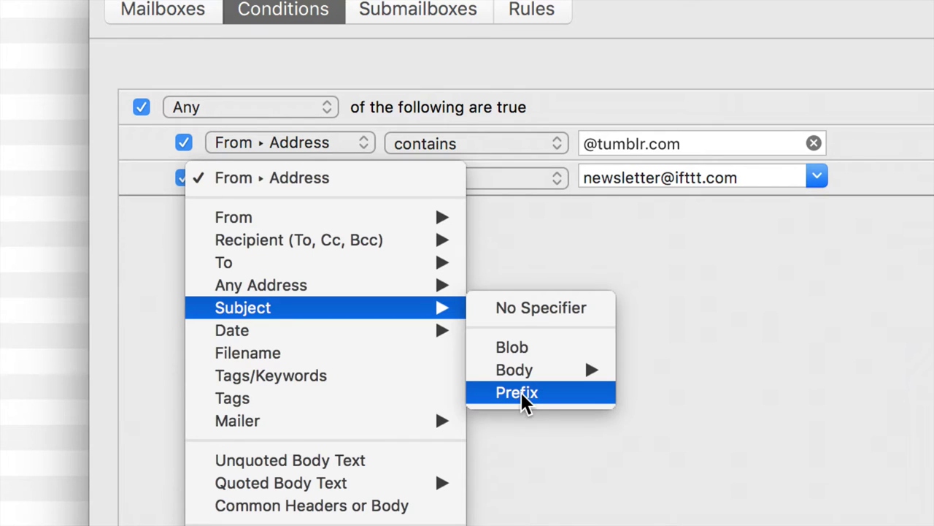
{"action": "mouse_move", "coordinate": [396, 343]}
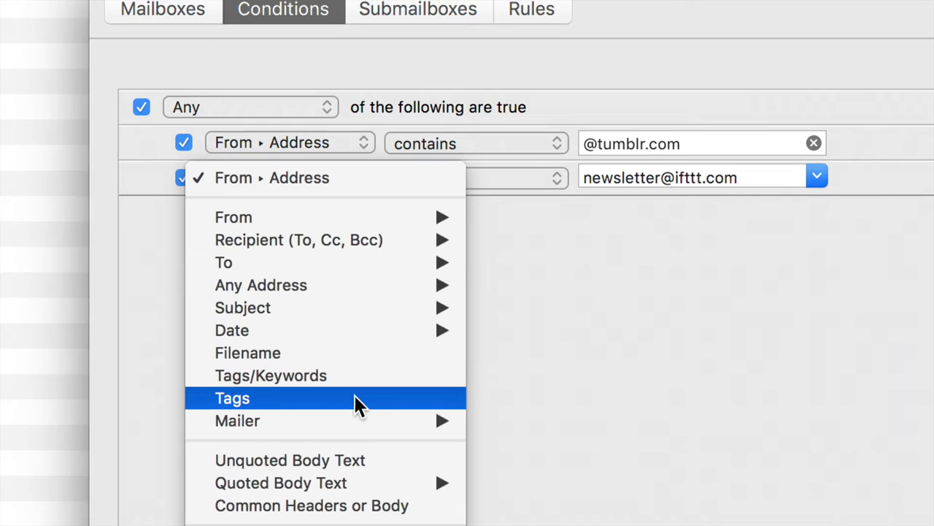
{"action": "mouse_move", "coordinate": [346, 426]}
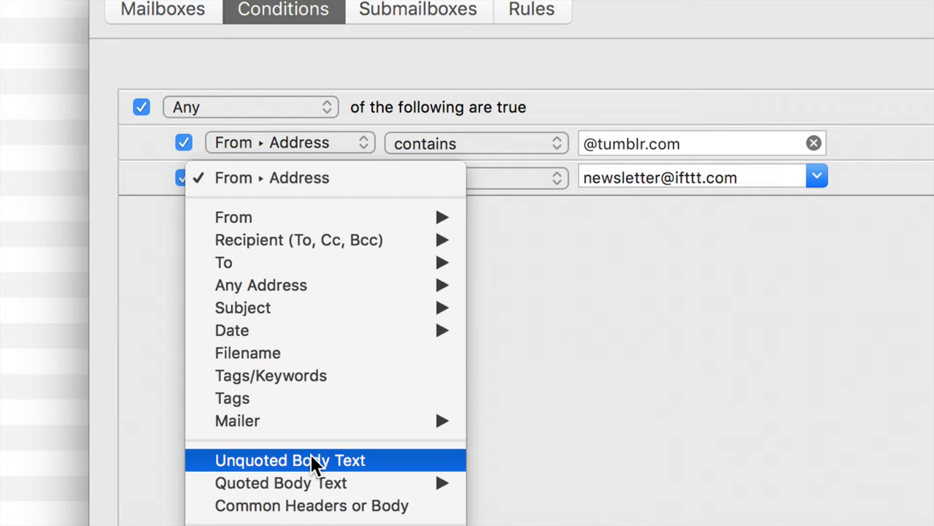
{"action": "mouse_move", "coordinate": [311, 484]}
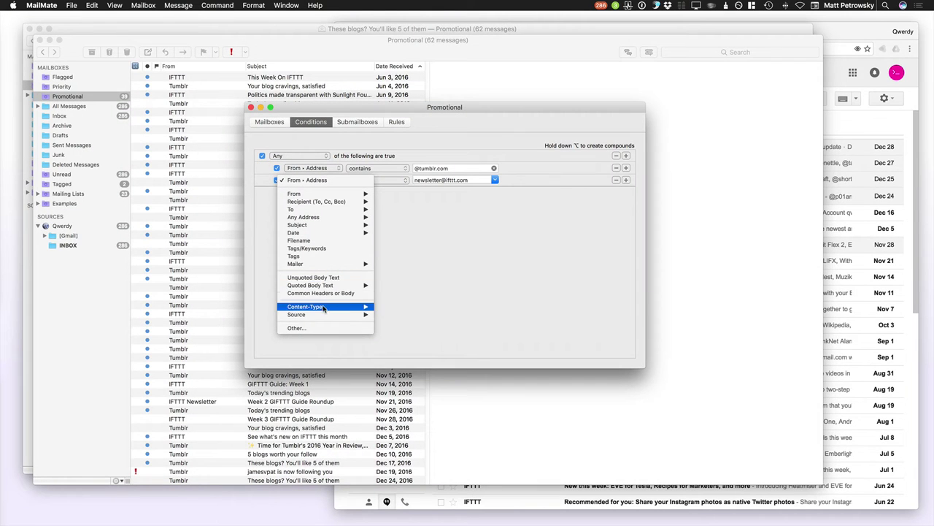
{"action": "mouse_move", "coordinate": [308, 525]}
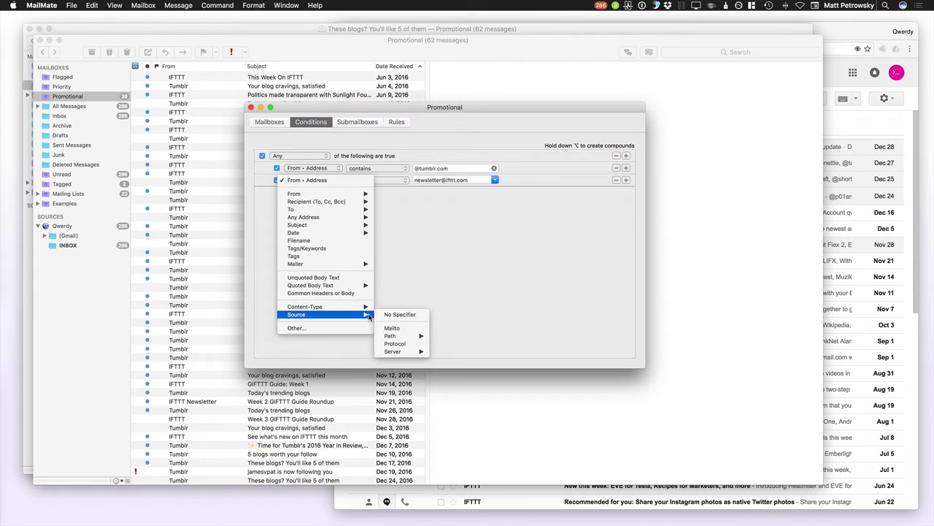
{"action": "mouse_move", "coordinate": [396, 337]}
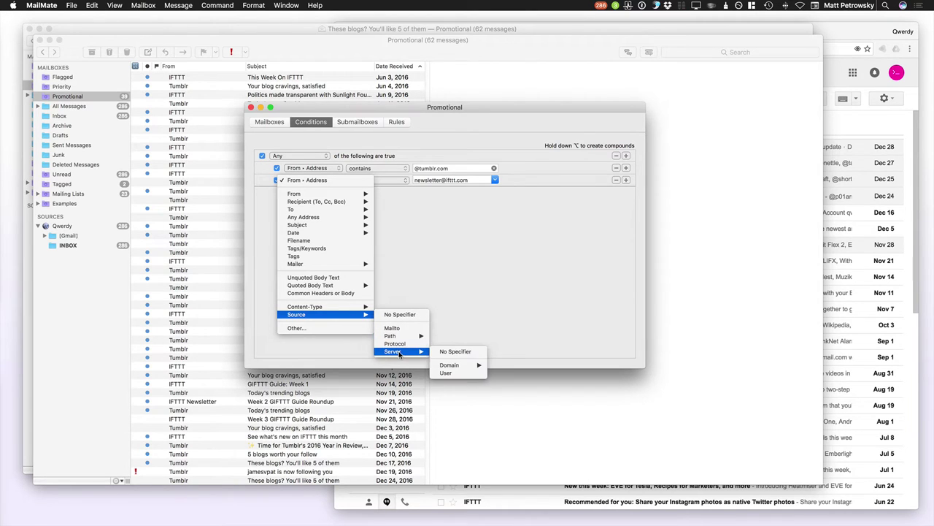
{"action": "mouse_move", "coordinate": [348, 308]}
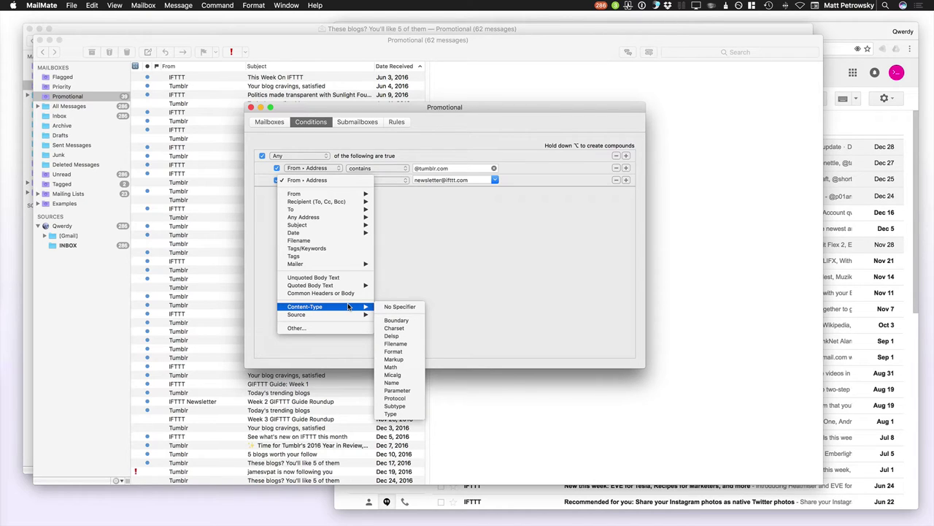
{"action": "left_click", "coordinate": [408, 272]}
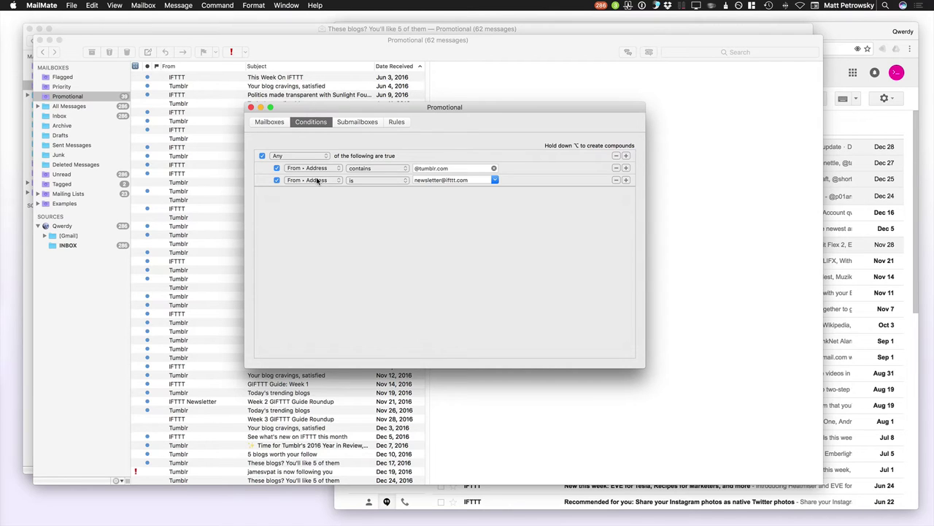
Check Gmail's Social category, then bring MailMate's Promotional conditions editor back to front.
{"action": "left_click", "coordinate": [868, 129]}
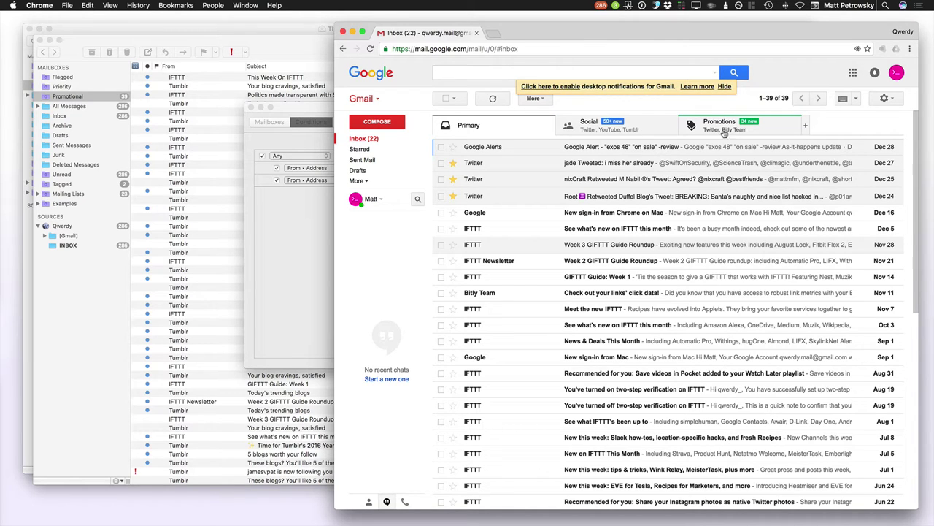
{"action": "left_click", "coordinate": [662, 130]}
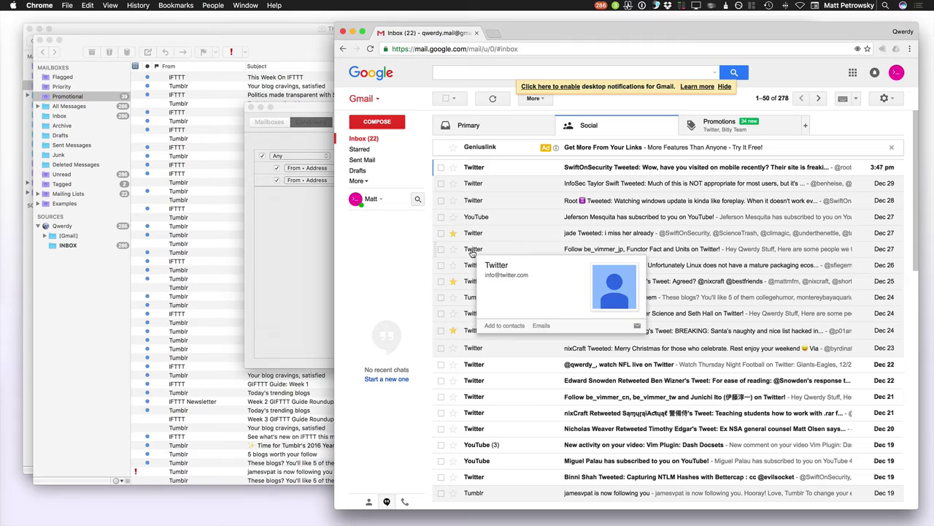
{"action": "left_click", "coordinate": [305, 217]}
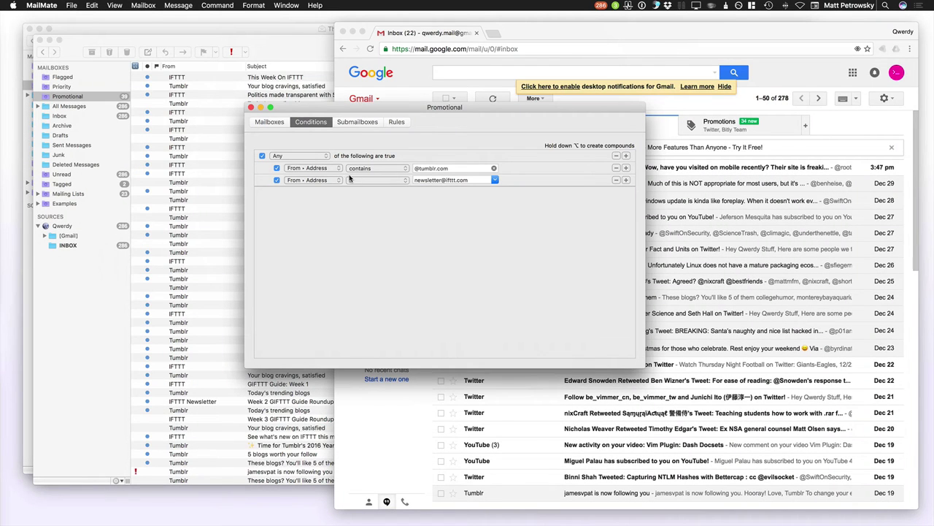
Close the Promotional editor, duplicate the mailbox, and rename the copy 'Social'.
{"action": "left_click", "coordinate": [250, 108]}
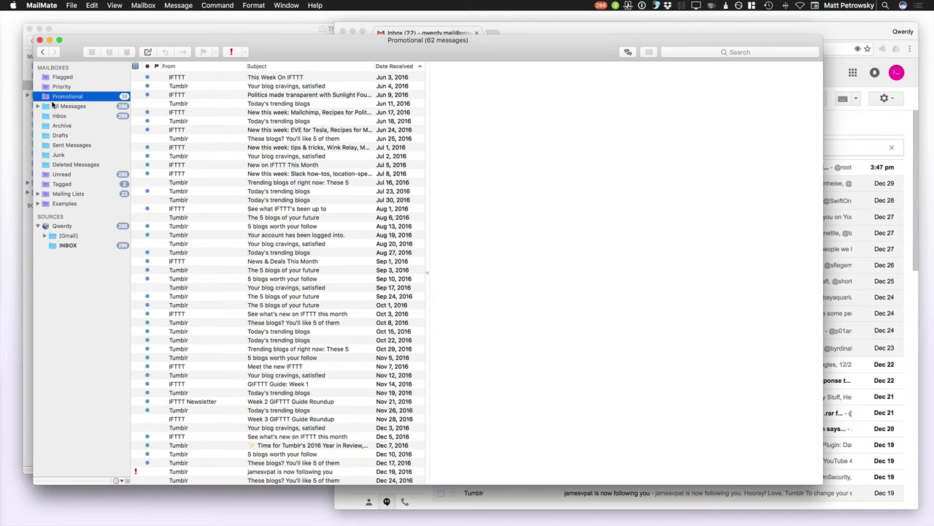
{"action": "right_click", "coordinate": [44, 97]}
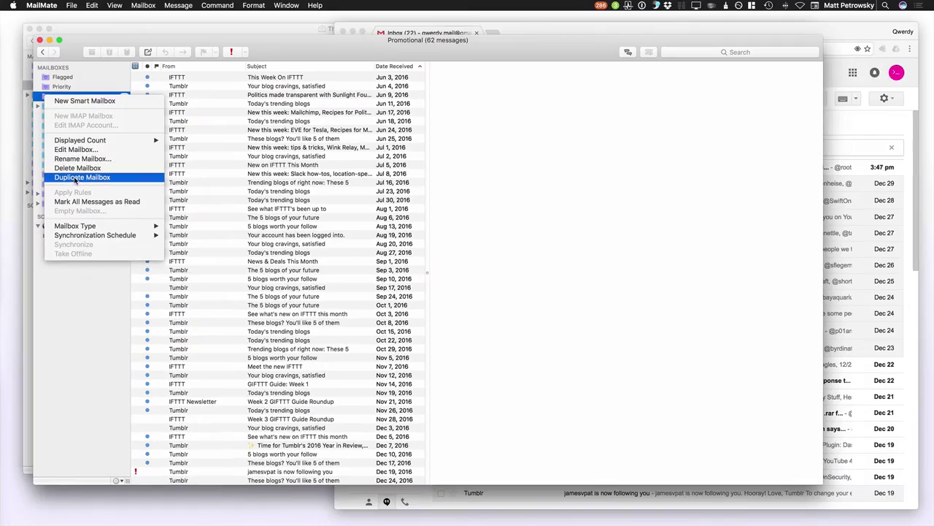
{"action": "left_click", "coordinate": [73, 173]}
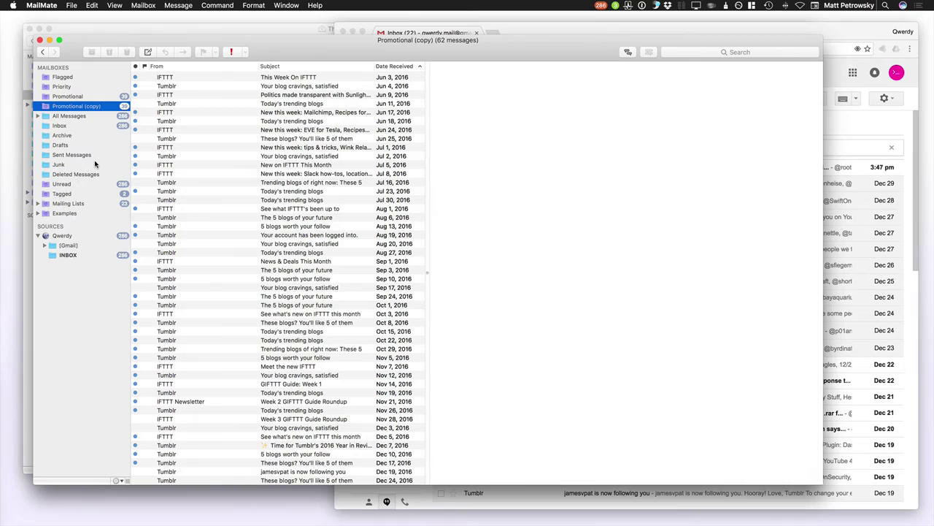
{"action": "left_click", "coordinate": [77, 109]}
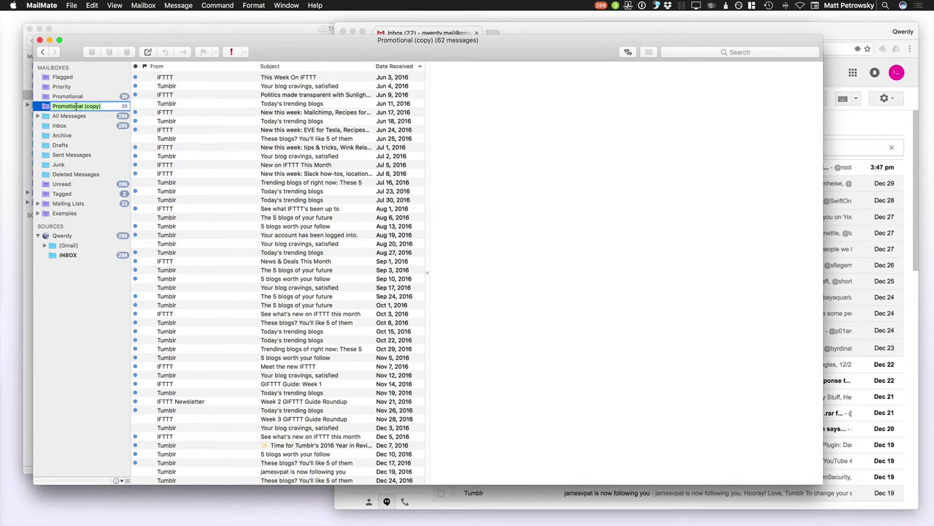
{"action": "type", "text": "So"}
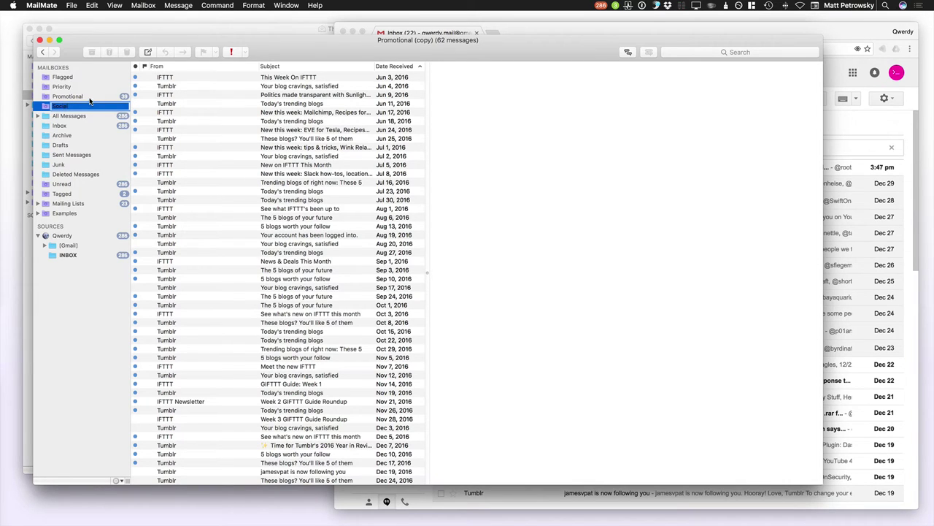
{"action": "type", "text": "cial"}
{"action": "left_click", "coordinate": [90, 99]}
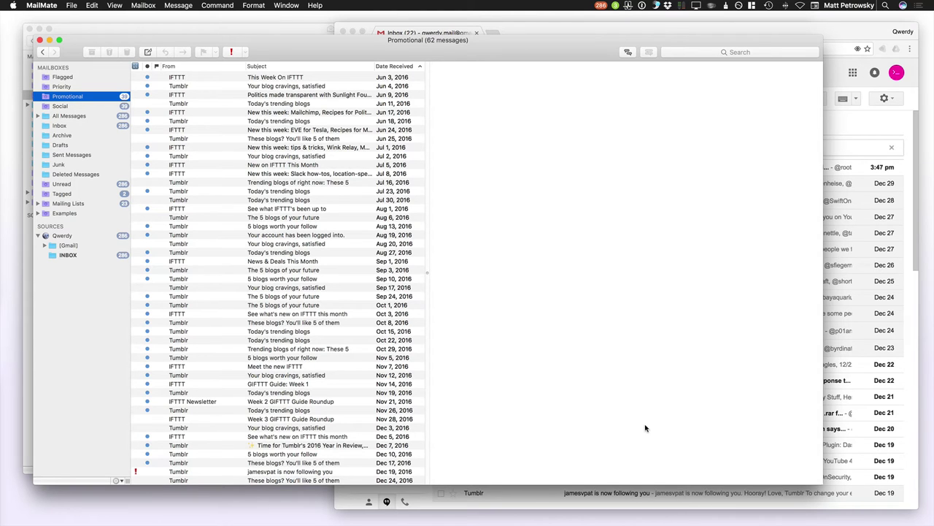
Rearrange the MailMate windows and switch between Promotional and Social, cancelling an accidental rename.
{"action": "left_click_drag", "start_coordinate": [763, 440], "coordinate": [646, 369]}
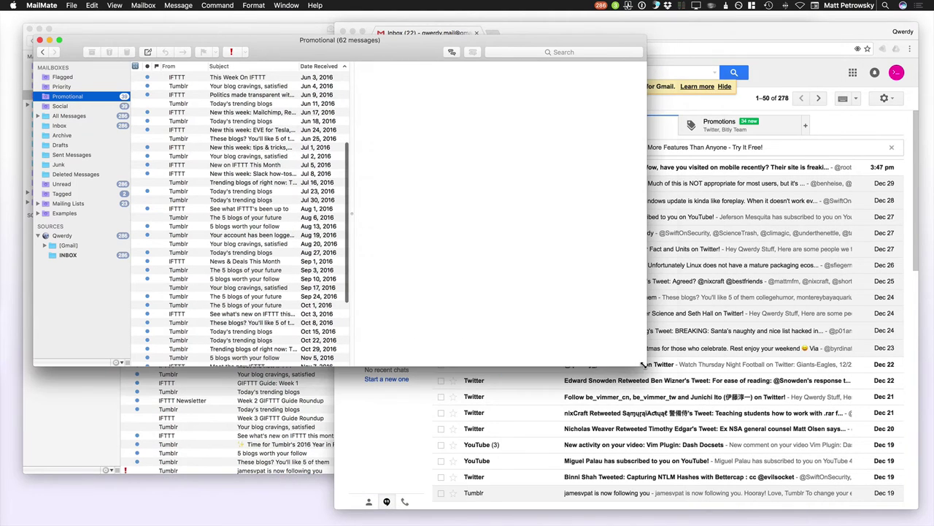
{"action": "left_click_drag", "start_coordinate": [405, 50], "coordinate": [674, 184]}
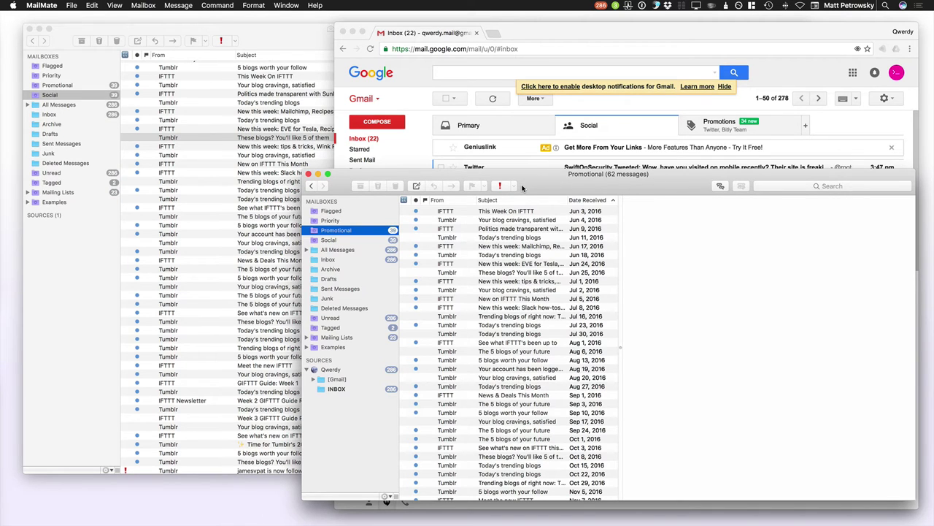
{"action": "left_click", "coordinate": [44, 87]}
{"action": "left_click", "coordinate": [57, 85]}
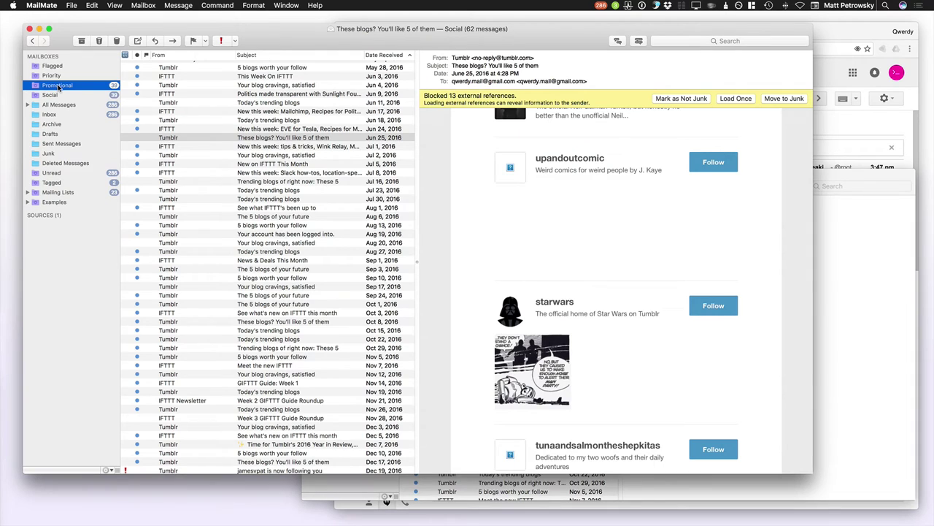
{"action": "left_click", "coordinate": [79, 95]}
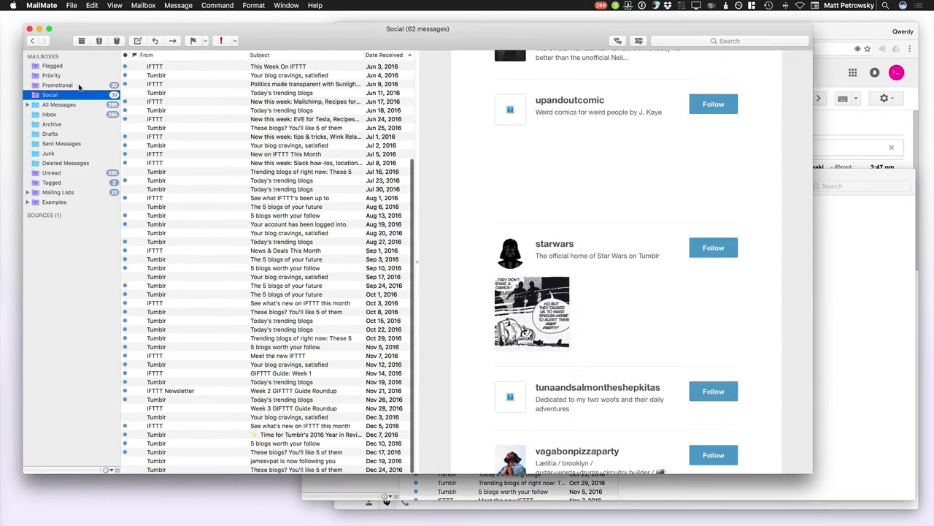
{"action": "left_click", "coordinate": [79, 85]}
{"action": "left_click", "coordinate": [78, 85]}
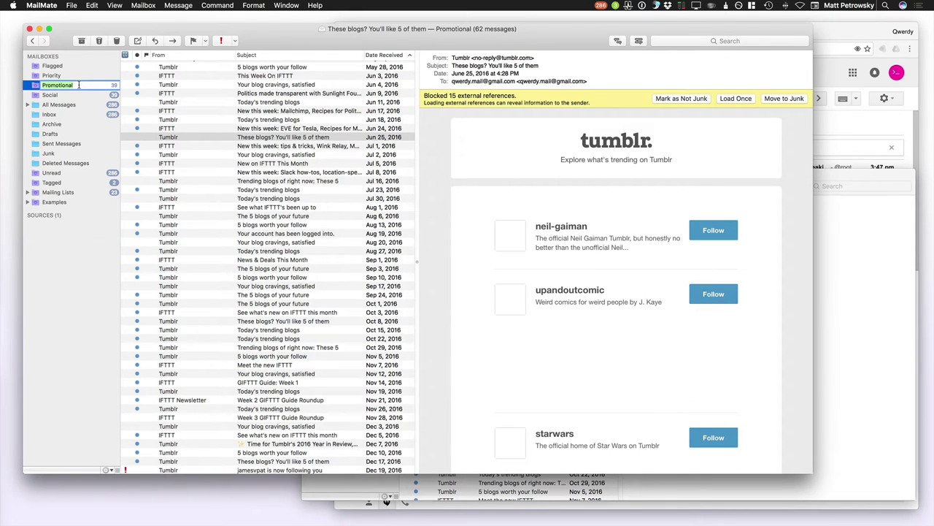
{"action": "key", "text": "Escape"}
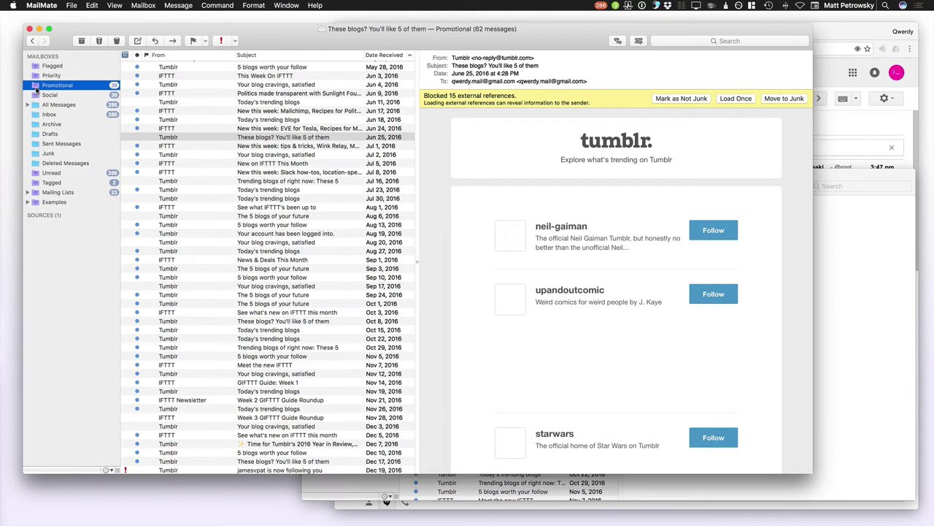
Reposition the second mailbox window and select the Social mailbox in it.
{"action": "left_click", "coordinate": [840, 177]}
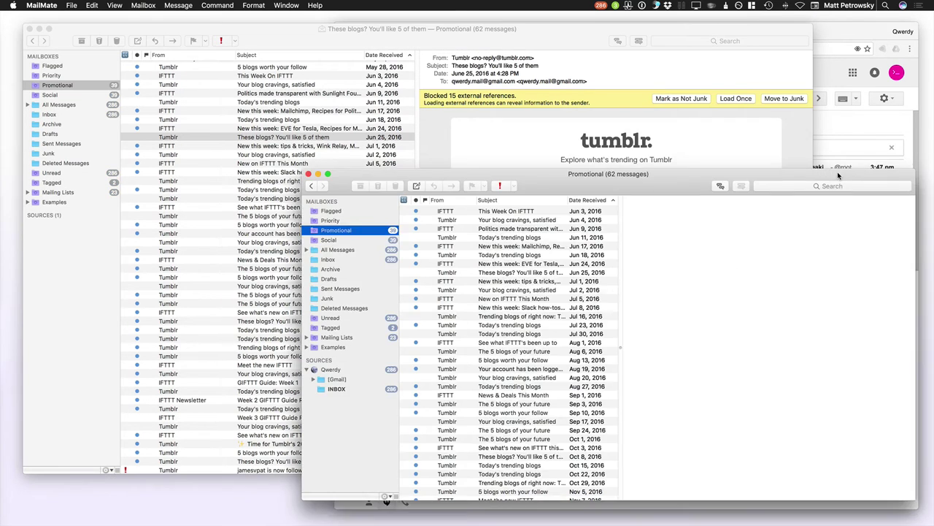
{"action": "left_click_drag", "start_coordinate": [840, 176], "coordinate": [798, 135]}
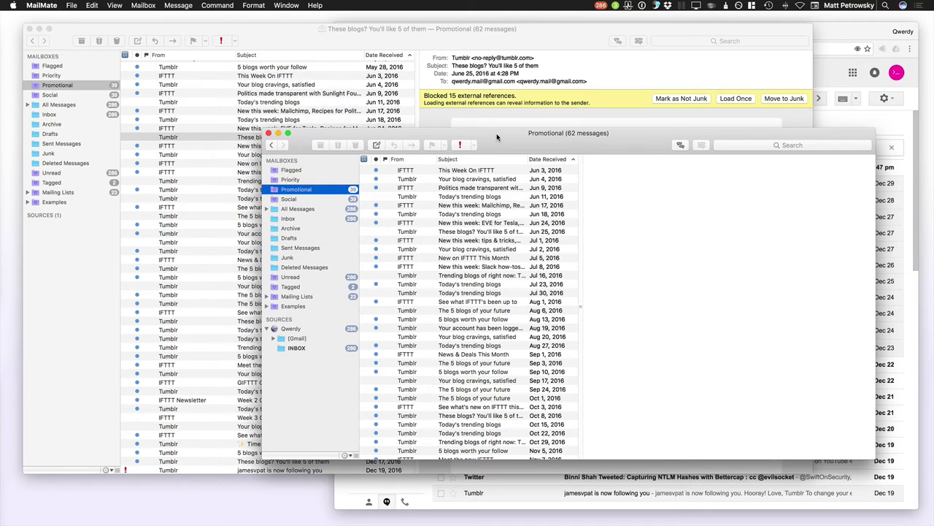
{"action": "left_click_drag", "start_coordinate": [497, 135], "coordinate": [550, 165]}
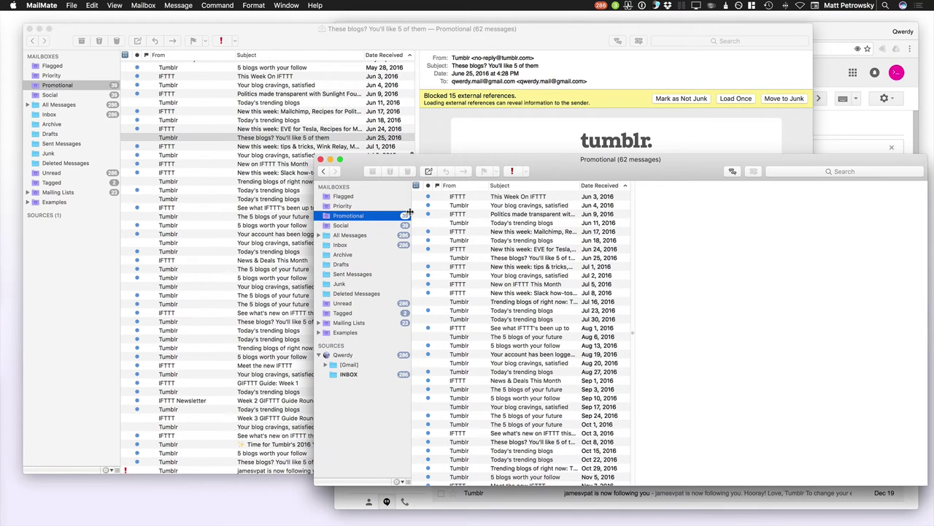
{"action": "left_click", "coordinate": [327, 227]}
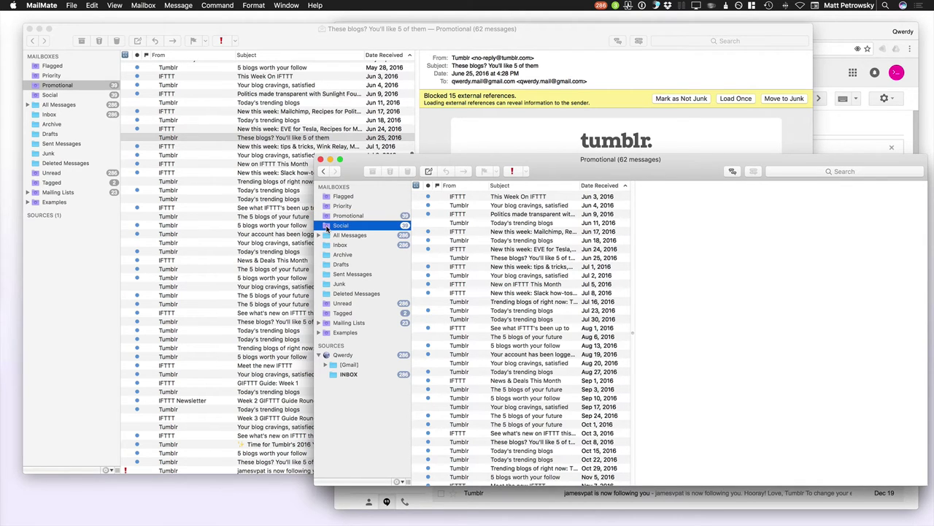
Open the Social mailbox settings and arrange them beside the main and Social mailbox windows.
{"action": "double_click", "coordinate": [327, 227]}
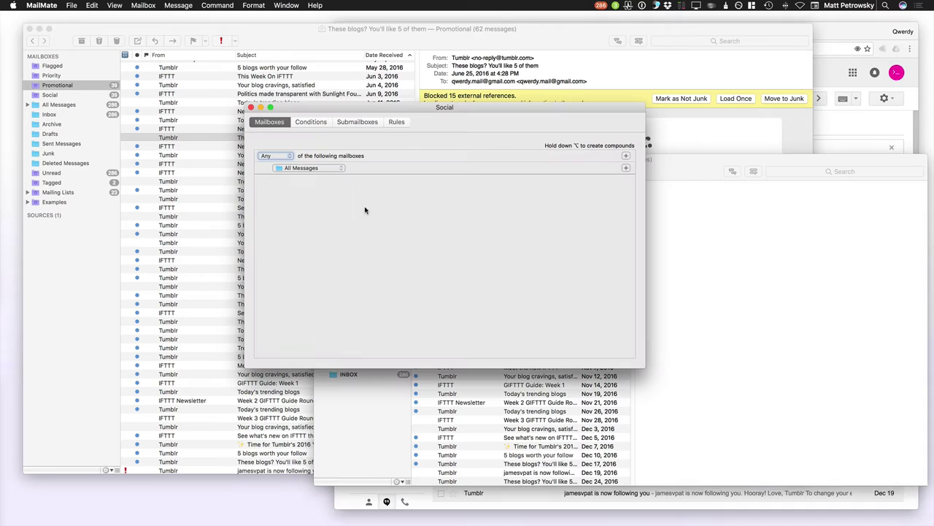
{"action": "left_click_drag", "start_coordinate": [392, 110], "coordinate": [651, 105]}
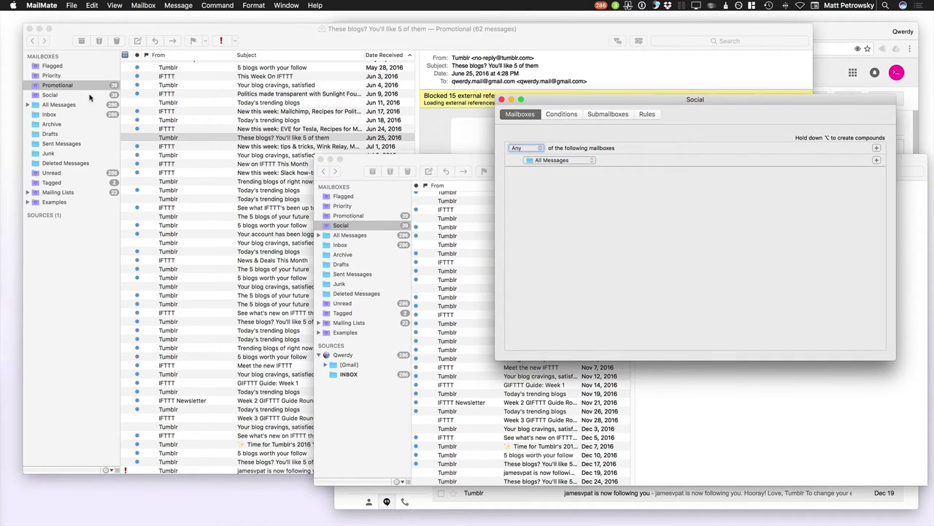
{"action": "left_click", "coordinate": [61, 107]}
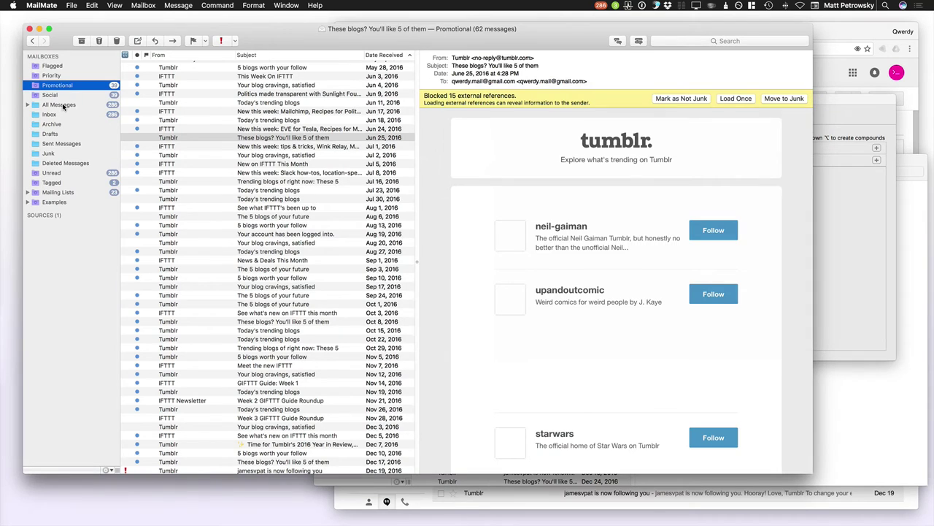
{"action": "left_click", "coordinate": [64, 108]}
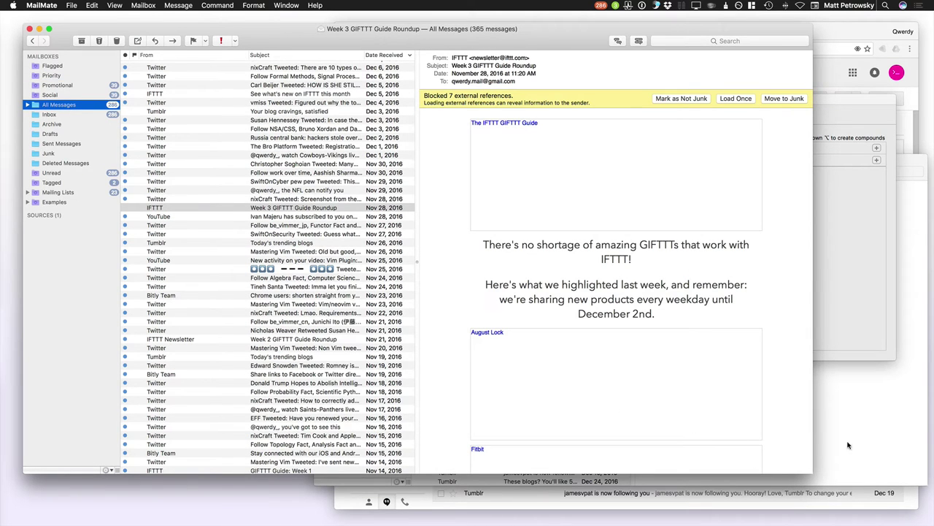
{"action": "left_click", "coordinate": [876, 445]}
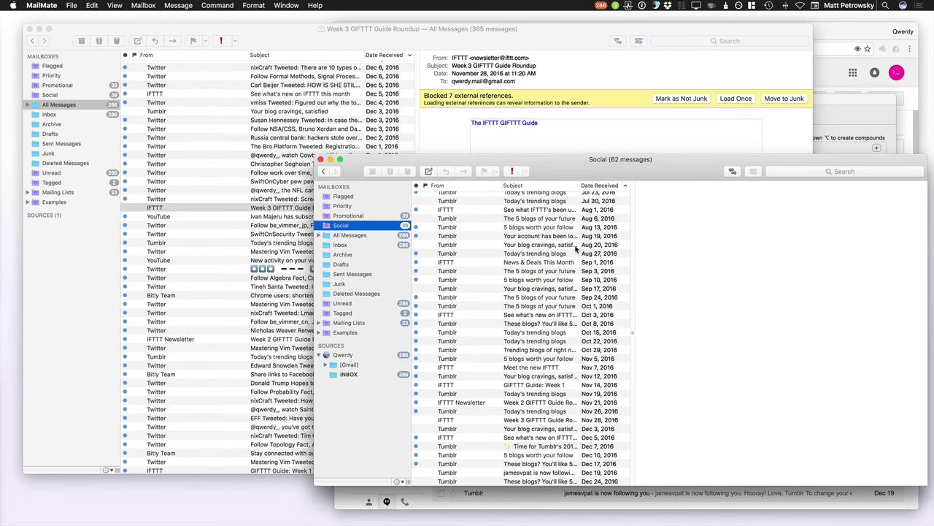
{"action": "left_click_drag", "start_coordinate": [585, 157], "coordinate": [590, 204]}
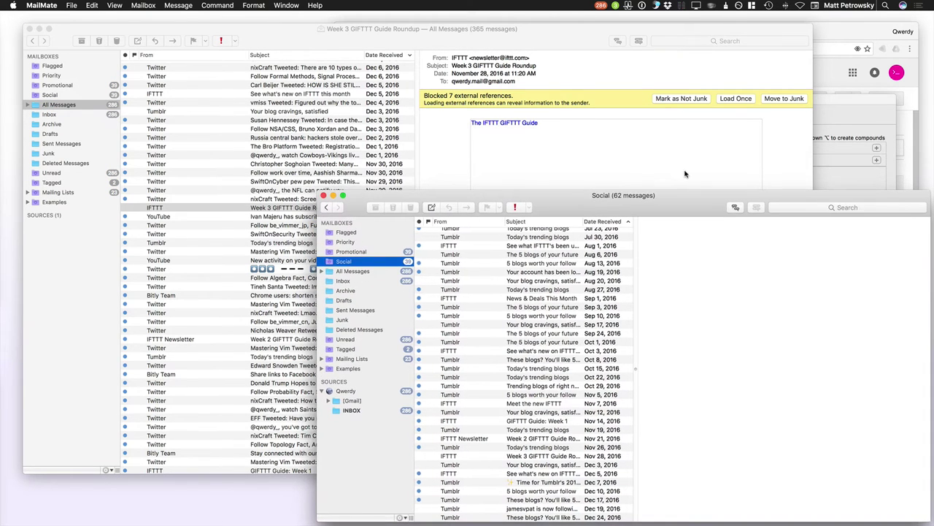
{"action": "left_click", "coordinate": [839, 110]}
{"action": "left_click_drag", "start_coordinate": [756, 103], "coordinate": [744, 39]}
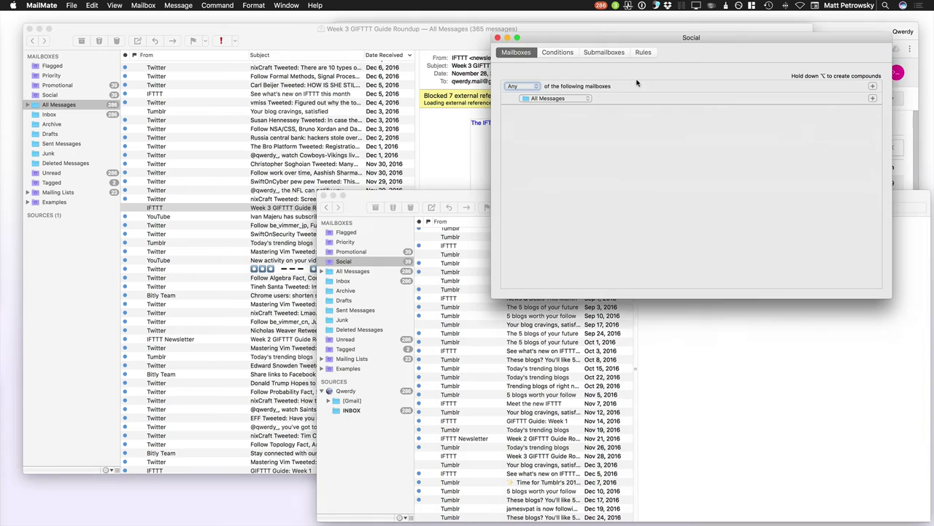
{"action": "left_click", "coordinate": [557, 52]}
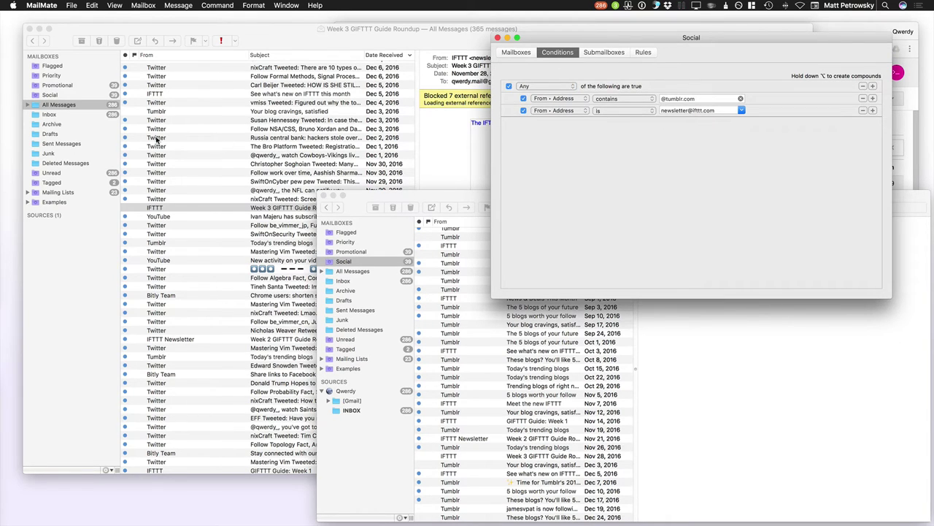
{"action": "left_click_drag", "start_coordinate": [698, 103], "coordinate": [667, 102]}
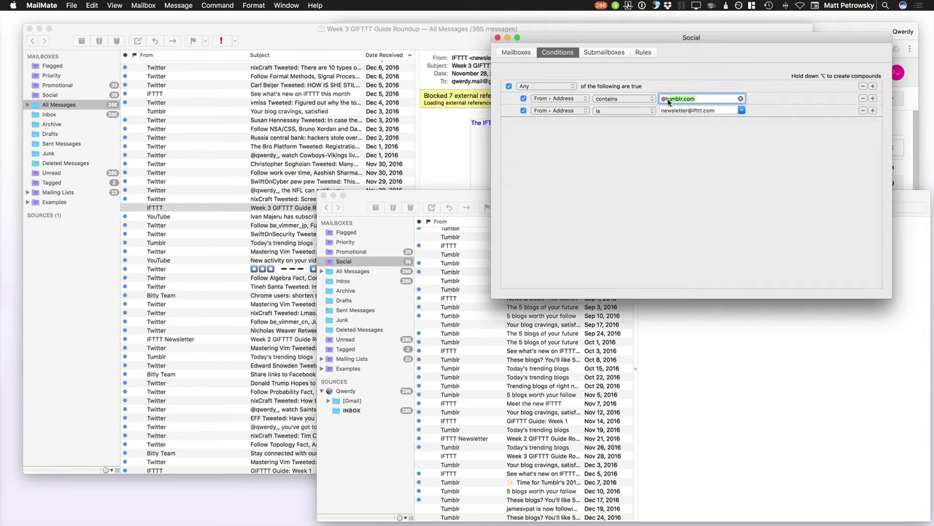
{"action": "type", "text": "twitte"}
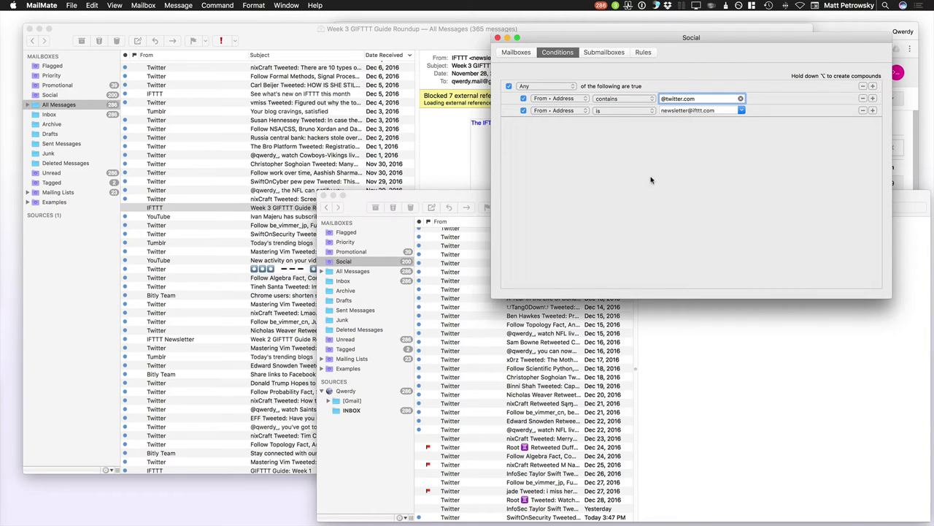
{"action": "left_click", "coordinate": [863, 110]}
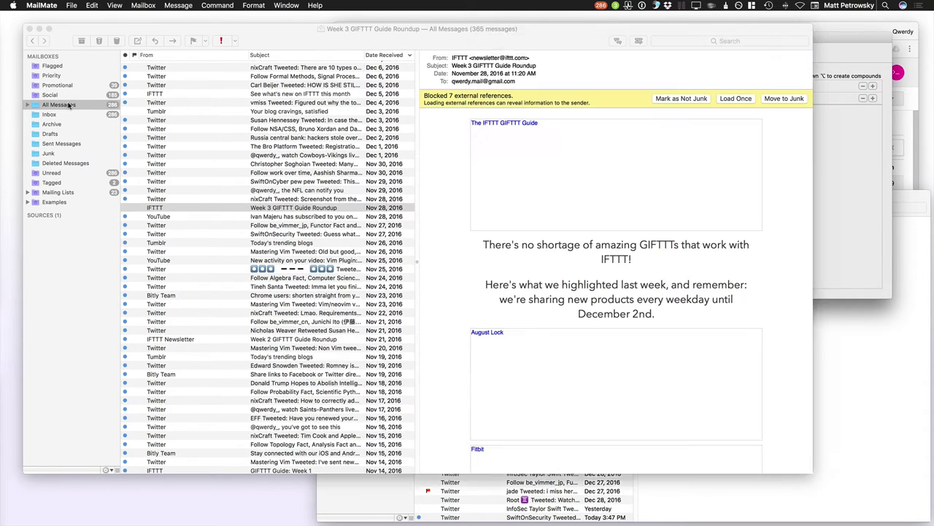
Open the YouTube 'New activity on your video: Vim Plugin: Dash Docsets' message and copy its sender address only.
{"action": "left_click", "coordinate": [71, 106]}
{"action": "scroll", "coordinate": [183, 128], "scroll_direction": "down", "scroll_amount": 2}
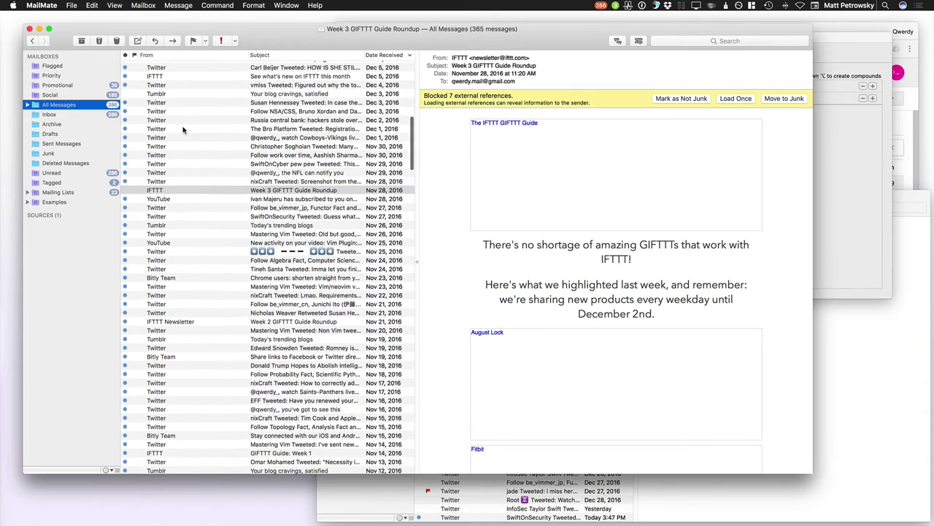
{"action": "left_click", "coordinate": [169, 243]}
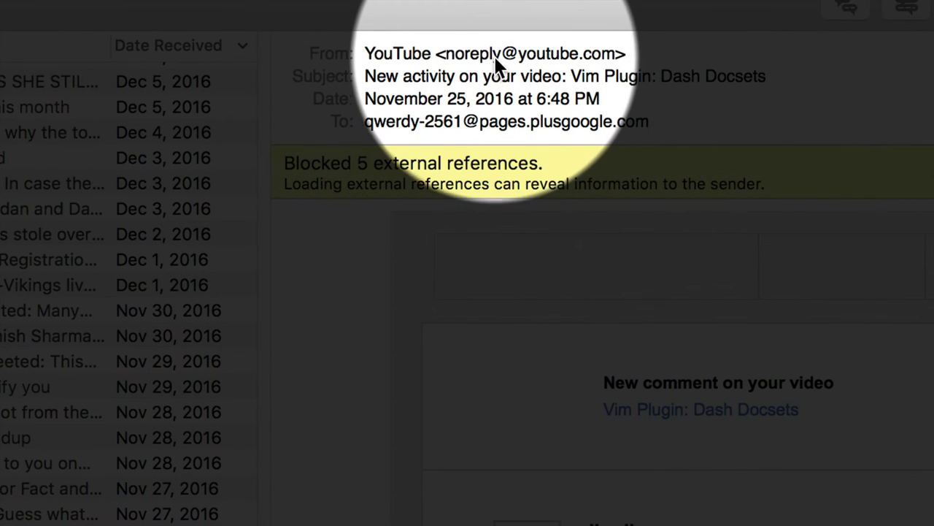
{"action": "right_click", "coordinate": [495, 56]}
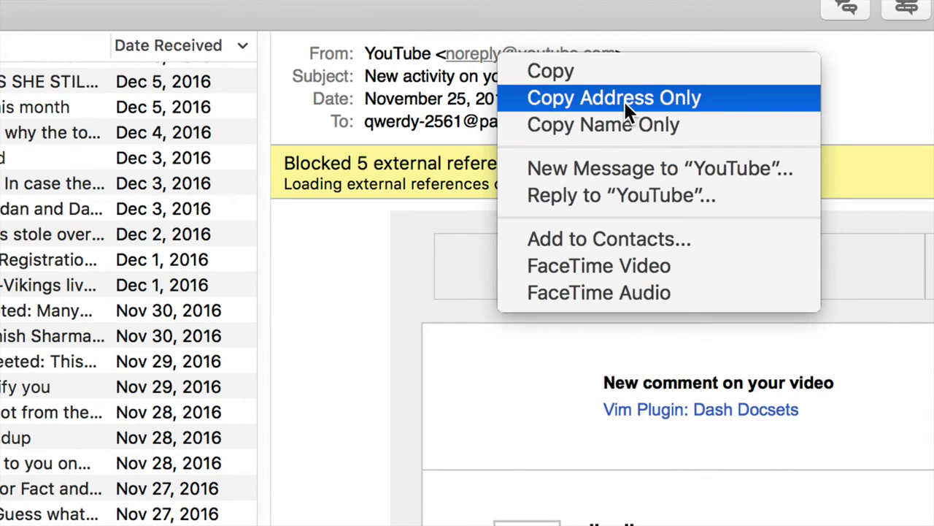
{"action": "left_click", "coordinate": [624, 101]}
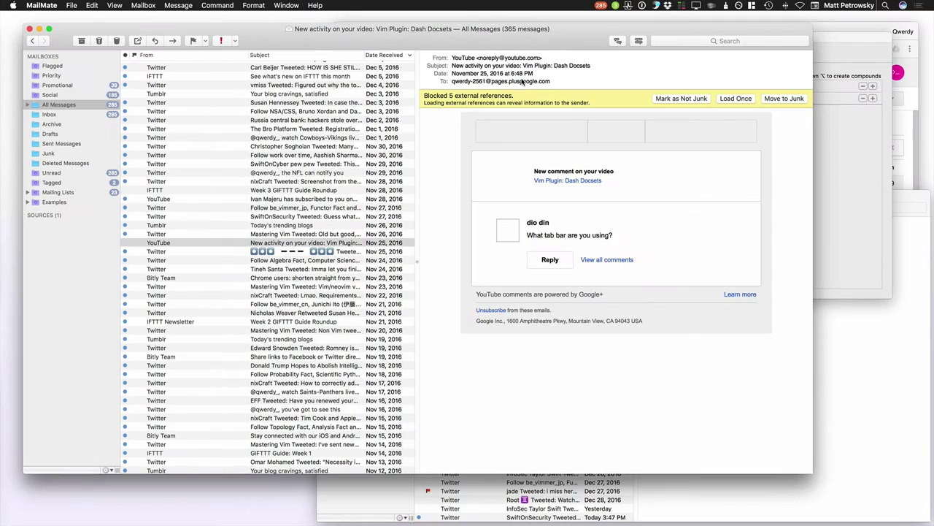
{"action": "left_click", "coordinate": [833, 172]}
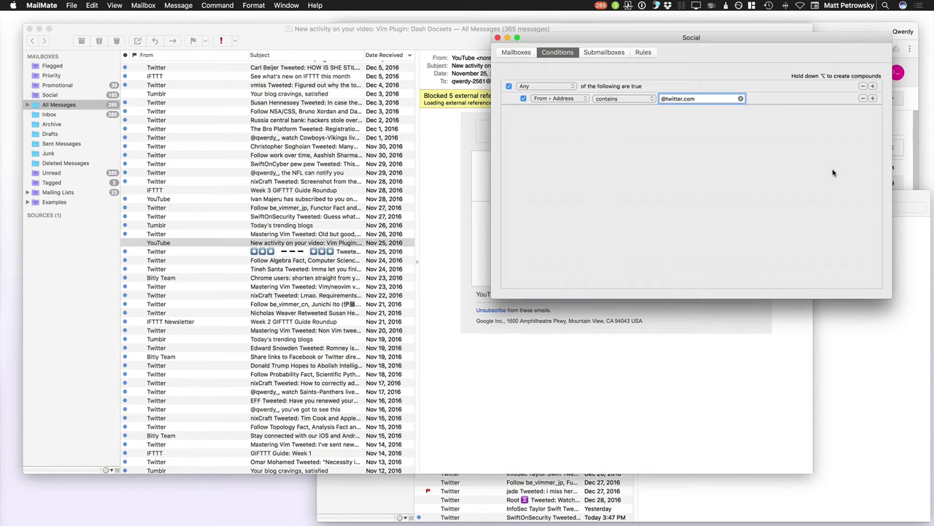
{"action": "left_click", "coordinate": [873, 99]}
{"action": "key", "text": "super+v"}
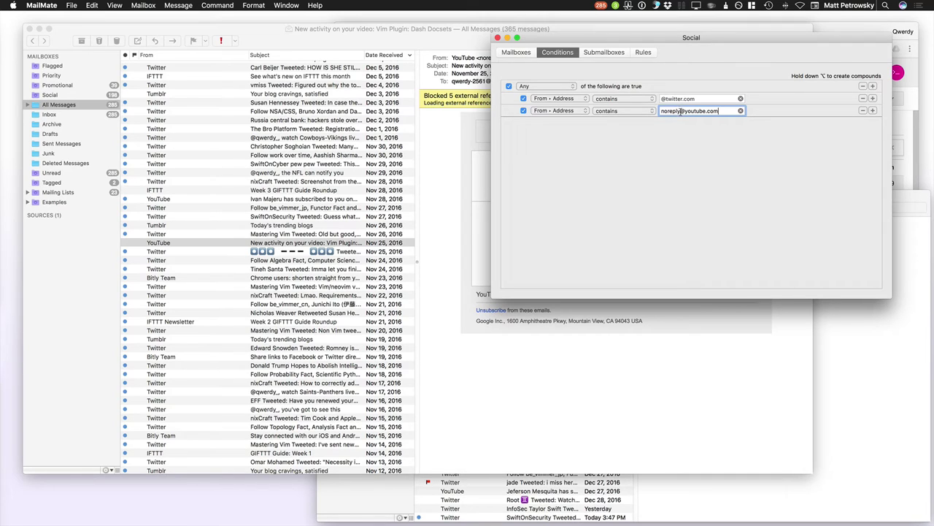
{"action": "left_click_drag", "start_coordinate": [681, 111], "coordinate": [661, 103]}
{"action": "key", "text": "BackSpace"}
Close the Social settings, review its 239 collected messages, and close the Promotional window.
{"action": "left_click", "coordinate": [498, 37]}
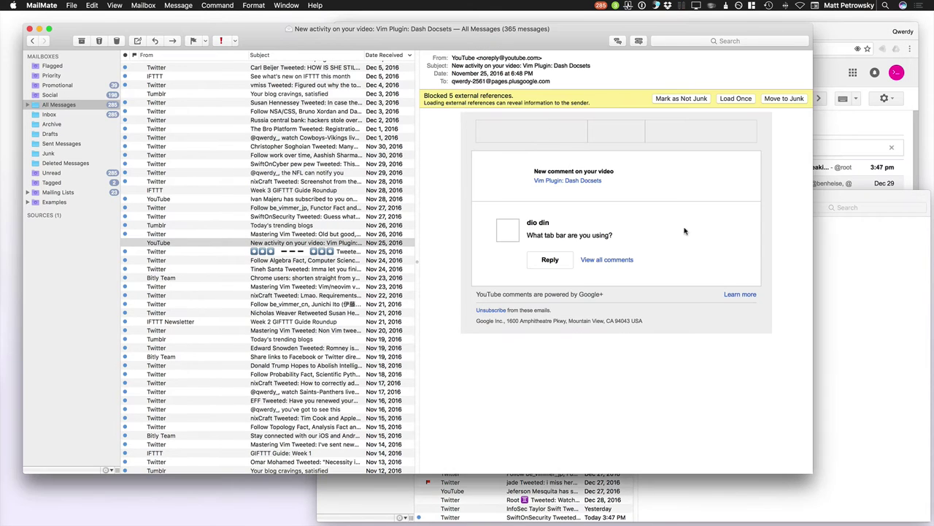
{"action": "left_click", "coordinate": [862, 277]}
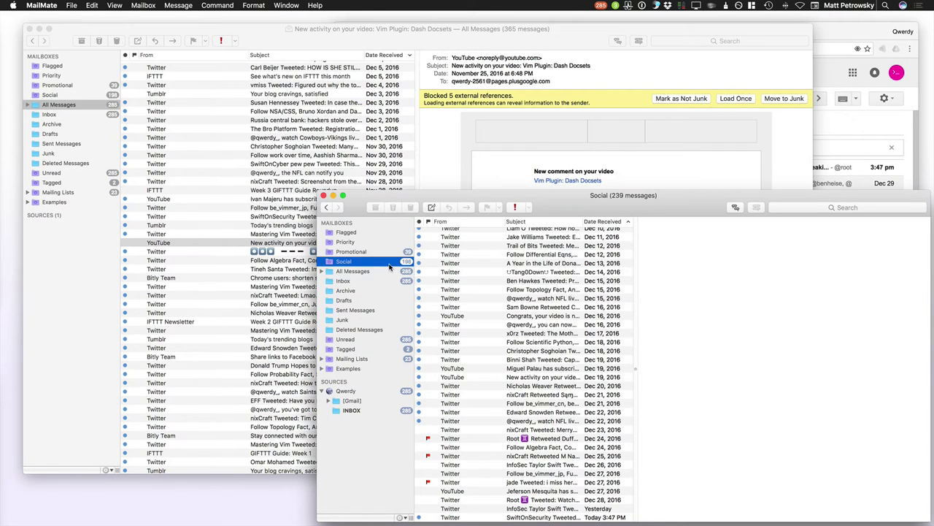
{"action": "scroll", "coordinate": [469, 299], "scroll_direction": "down", "scroll_amount": 2}
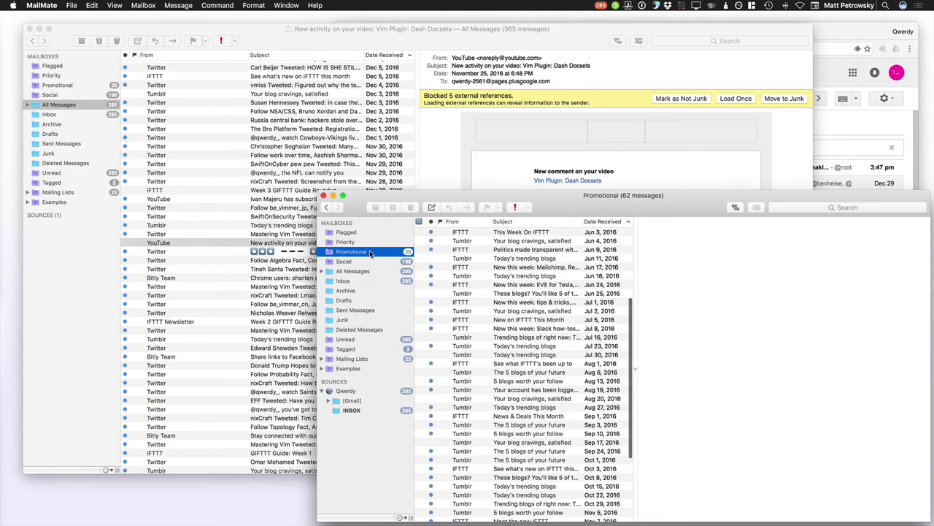
{"action": "scroll", "coordinate": [463, 241], "scroll_direction": "up", "scroll_amount": 1}
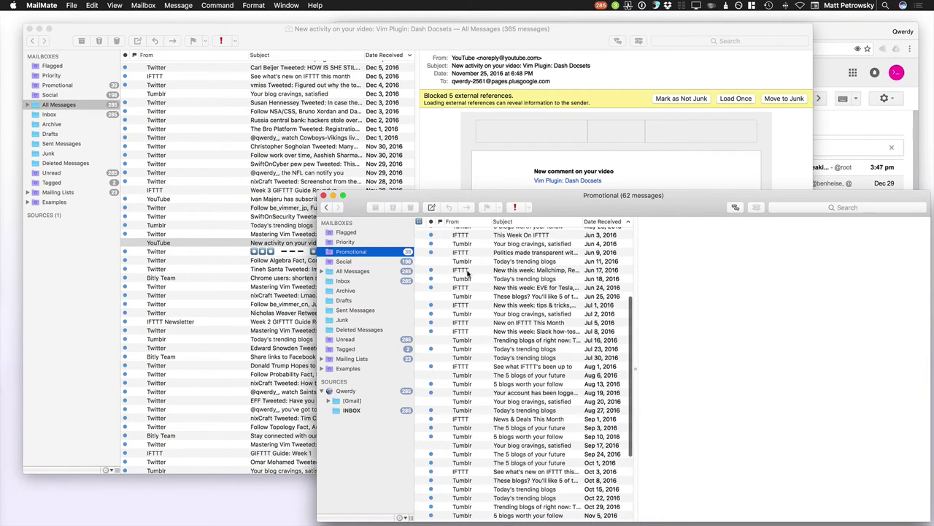
{"action": "scroll", "coordinate": [467, 274], "scroll_direction": "down", "scroll_amount": 1}
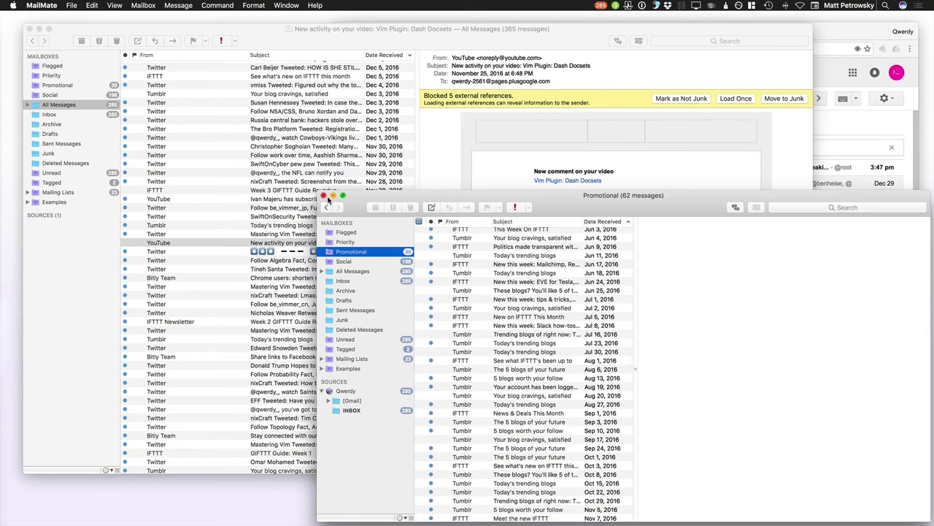
{"action": "left_click", "coordinate": [324, 196]}
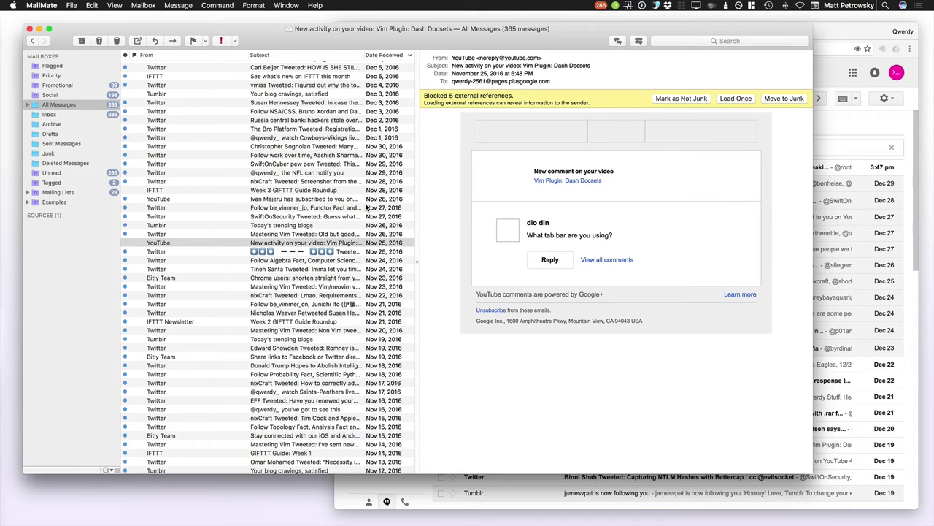
In Gmail, open the SwiftOnSecurity e-mail and highlight twitter.com in its sender address.
{"action": "left_click", "coordinate": [846, 127]}
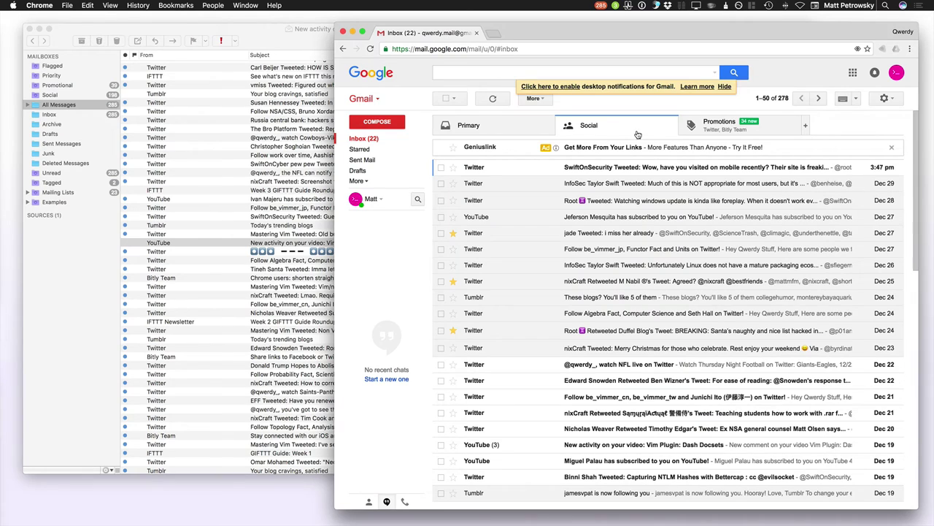
{"action": "left_click", "coordinate": [640, 169]}
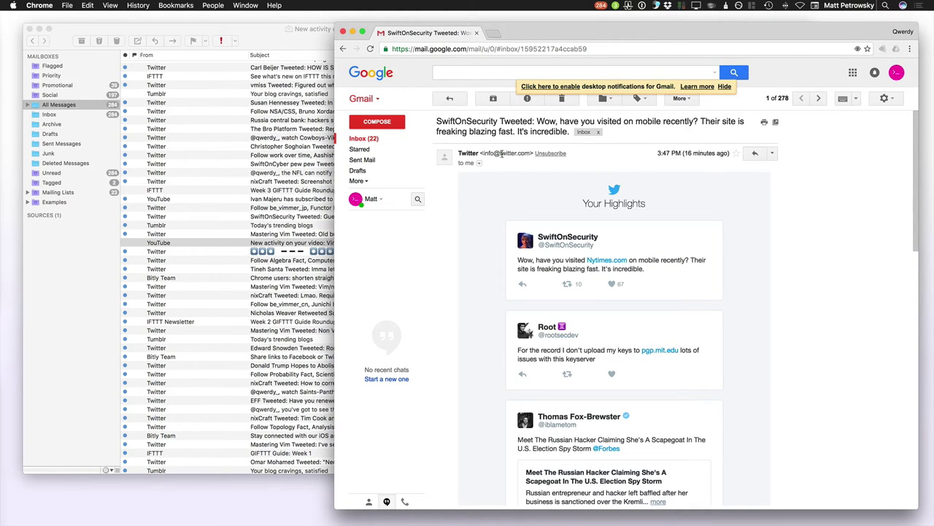
{"action": "left_click_drag", "start_coordinate": [500, 154], "coordinate": [530, 154]}
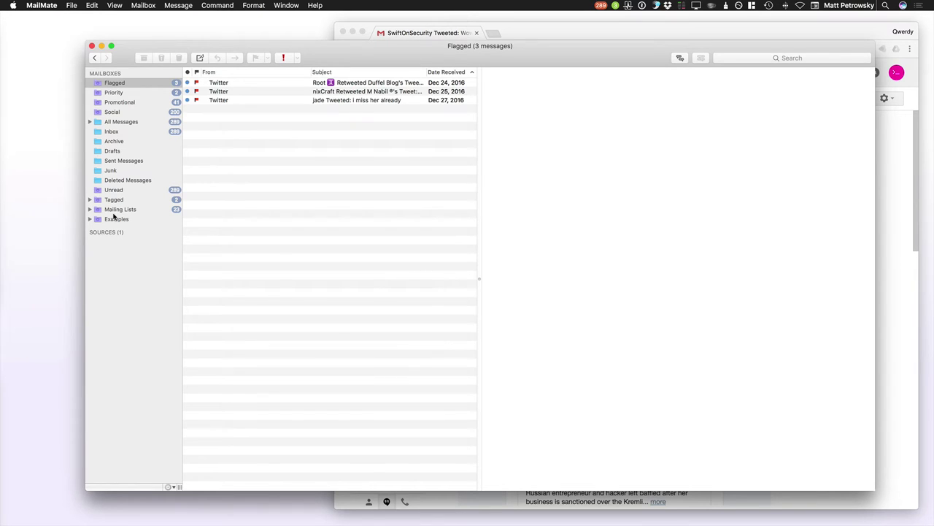
Create a new Untitled smart mailbox drawing from Flagged and close its editor.
{"action": "left_click", "coordinate": [89, 200]}
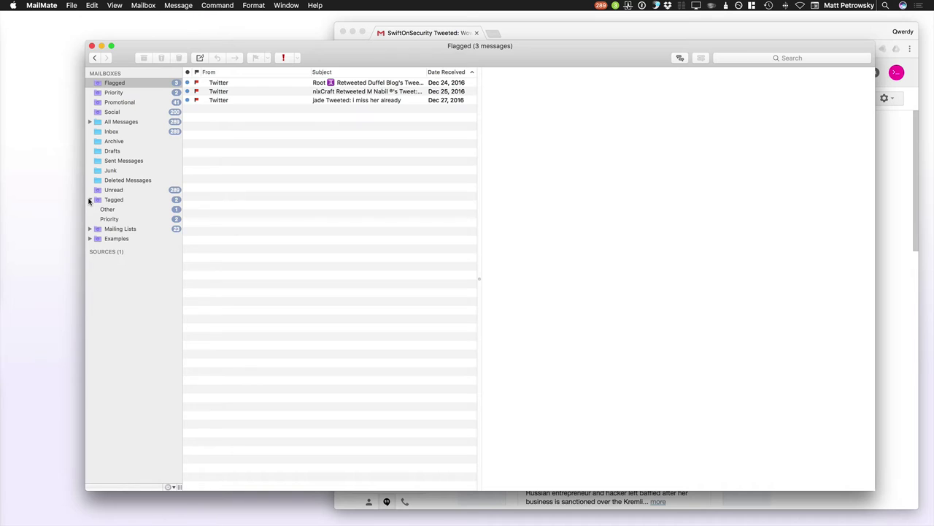
{"action": "left_click", "coordinate": [89, 200]}
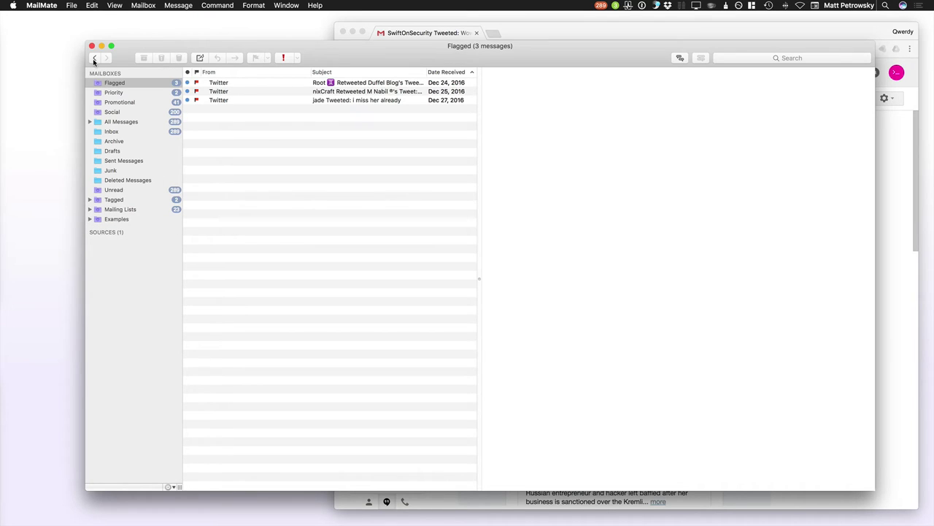
{"action": "right_click", "coordinate": [96, 85]}
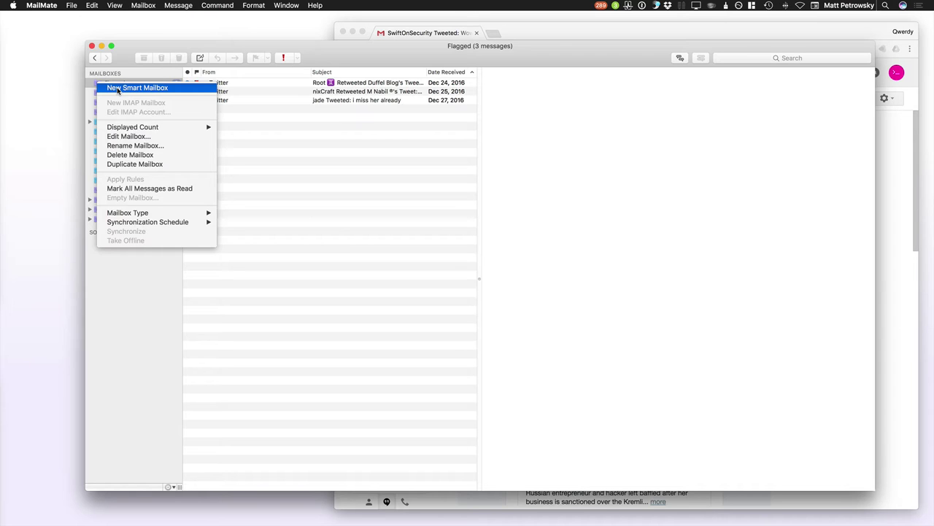
{"action": "left_click", "coordinate": [117, 89]}
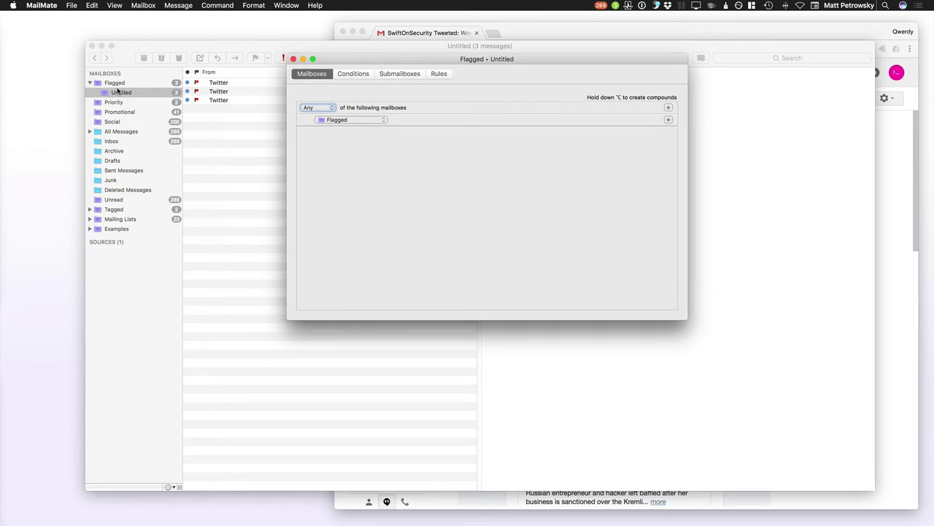
{"action": "left_click", "coordinate": [292, 59]}
Move Untitled to the top level and nest Flagged, Priority, Promotional and Social inside it.
{"action": "left_click_drag", "start_coordinate": [102, 93], "coordinate": [100, 81]}
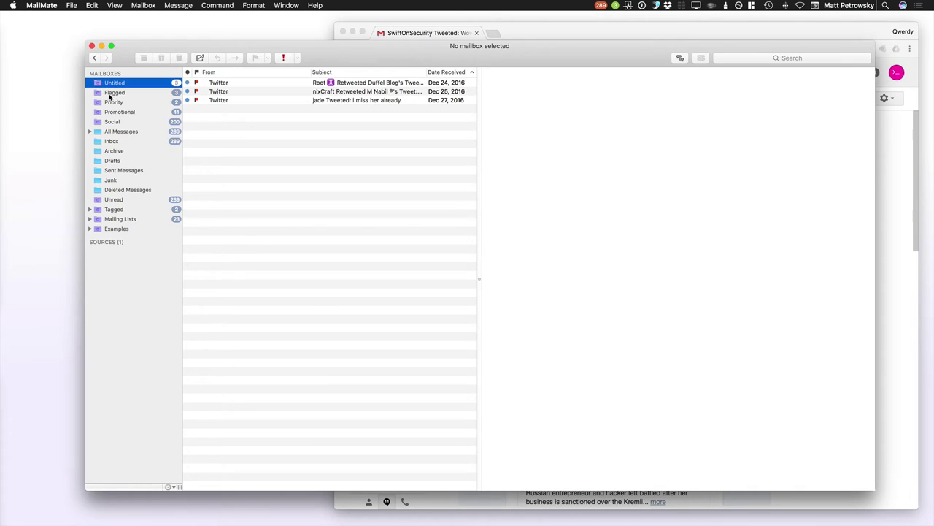
{"action": "left_click", "coordinate": [110, 93]}
{"action": "left_click", "coordinate": [112, 122], "text": "shift"}
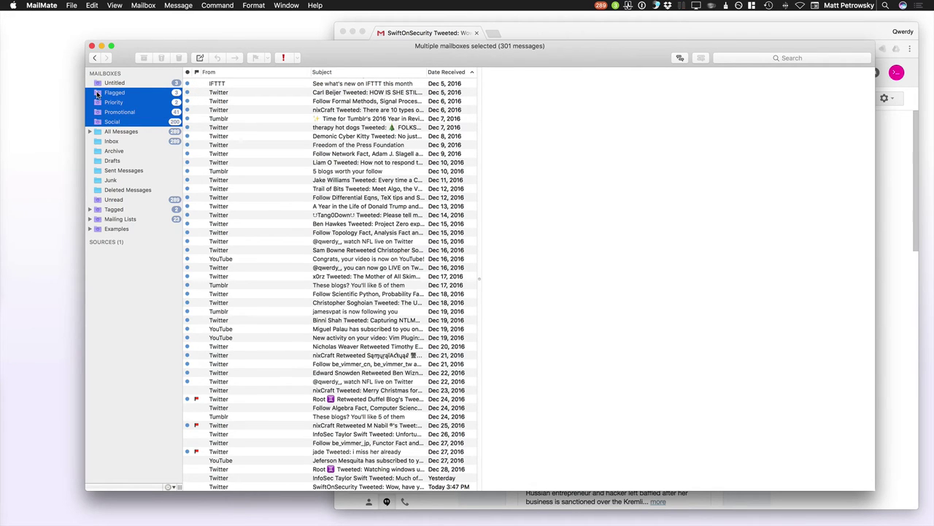
{"action": "left_click_drag", "start_coordinate": [99, 94], "coordinate": [128, 86]}
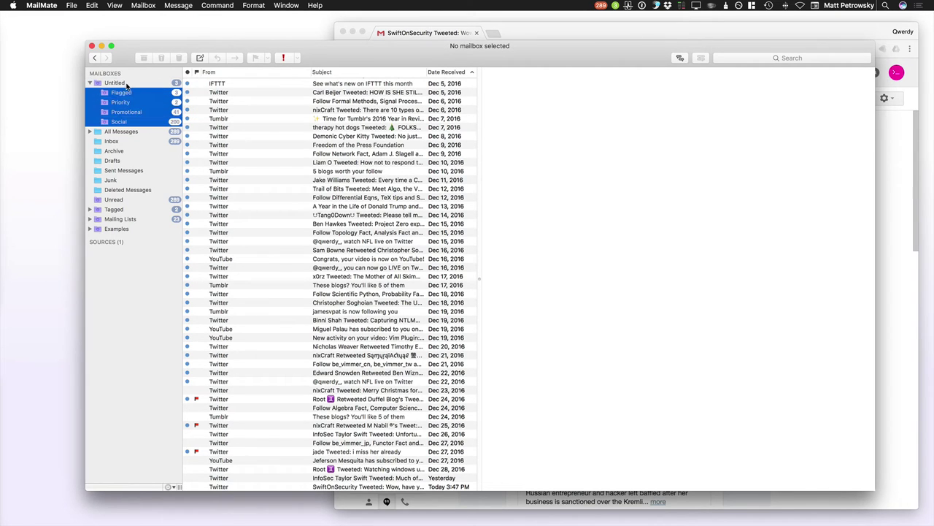
Switch to Sent Messages, then collapse and re-expand Untitled to show its four sub-mailboxes.
{"action": "left_click", "coordinate": [147, 169]}
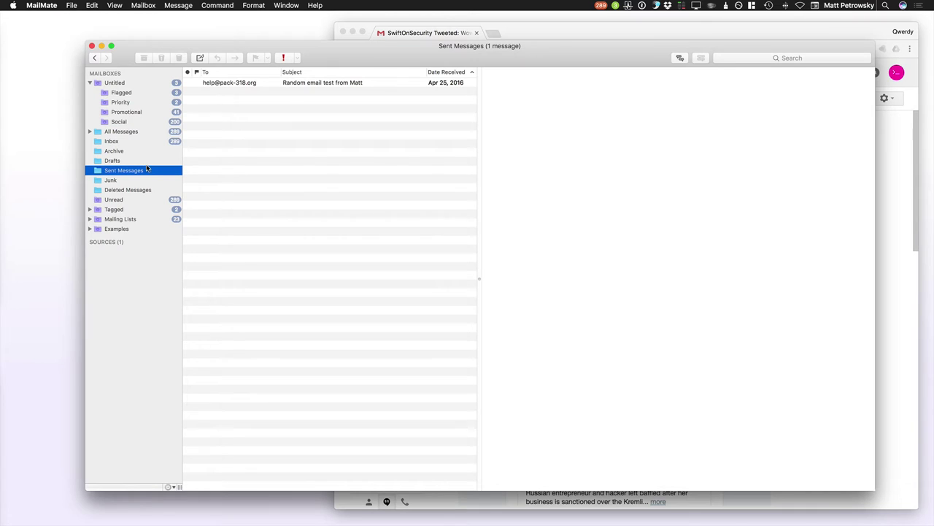
{"action": "left_click", "coordinate": [89, 83]}
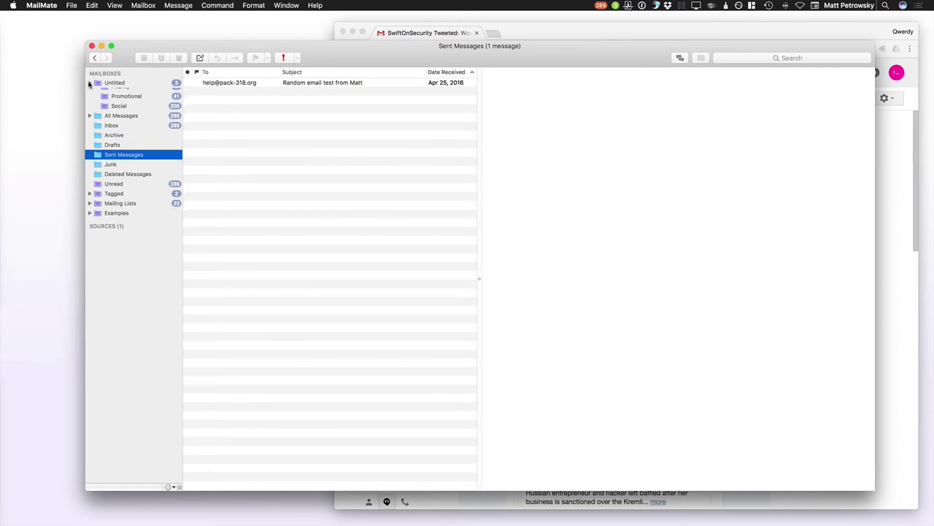
{"action": "left_click", "coordinate": [89, 83]}
{"action": "left_click", "coordinate": [89, 83]}
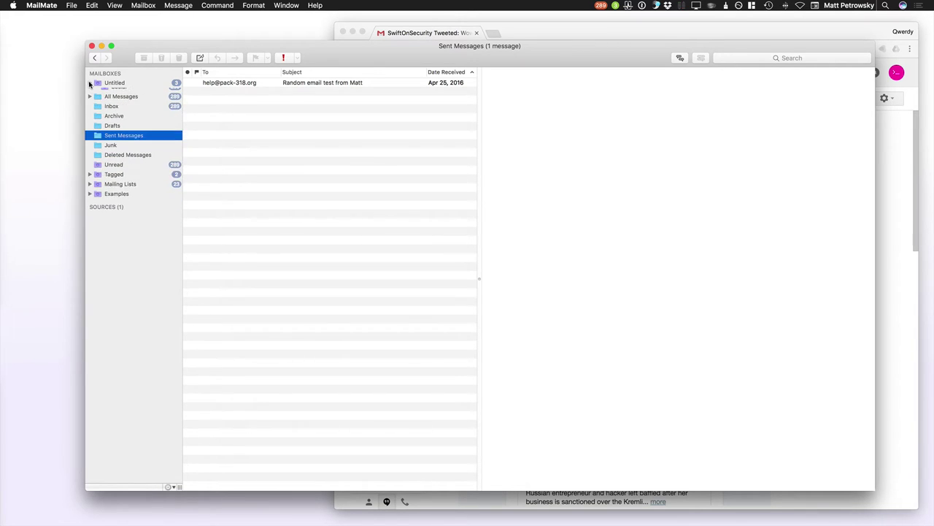
{"action": "left_click", "coordinate": [89, 83]}
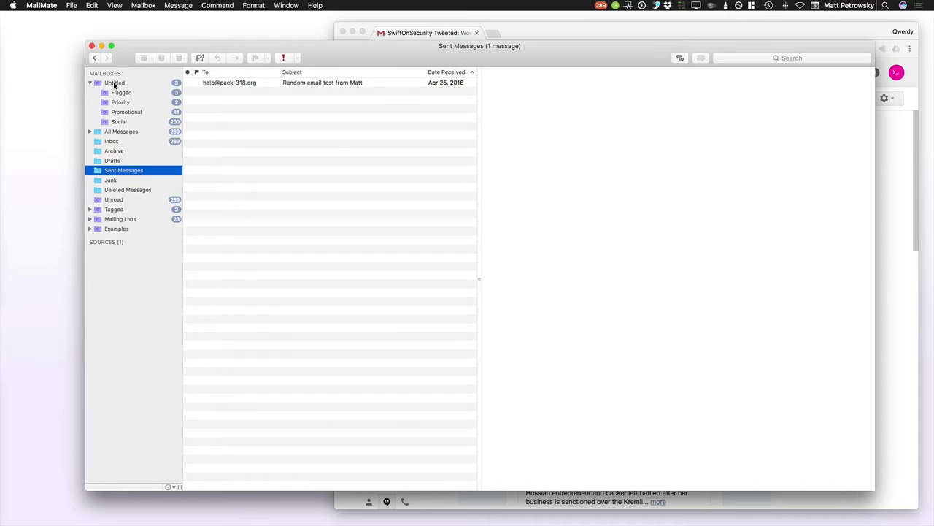
Review Untitled's messages and its mailbox source settings without changes, then close the editor.
{"action": "left_click", "coordinate": [114, 83]}
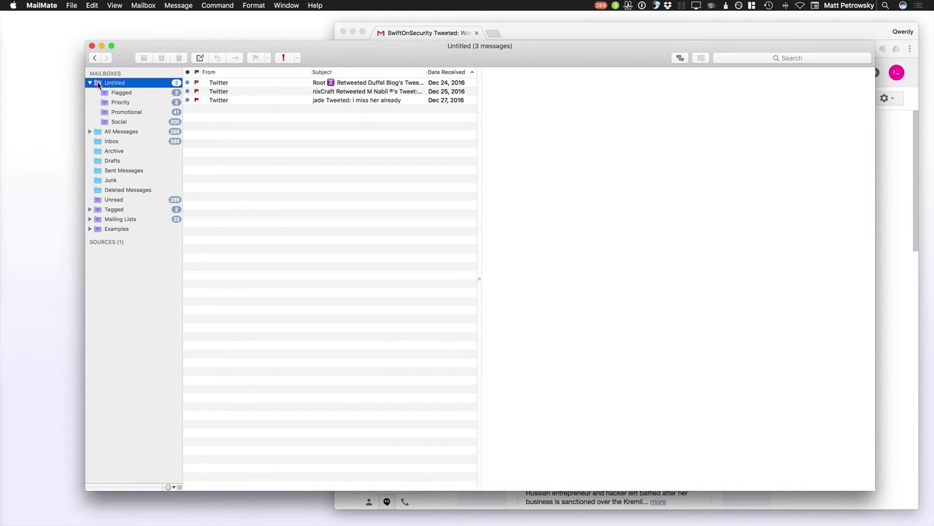
{"action": "double_click", "coordinate": [98, 85]}
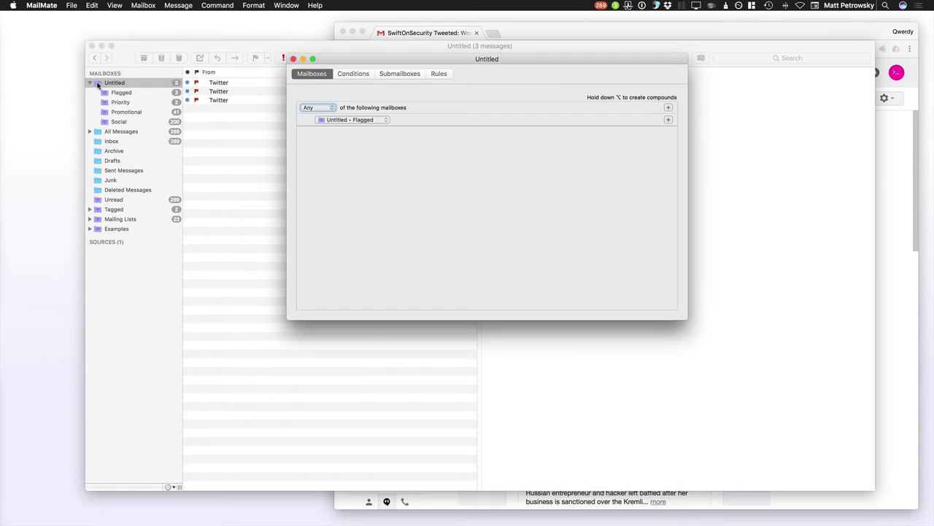
{"action": "left_click", "coordinate": [354, 121]}
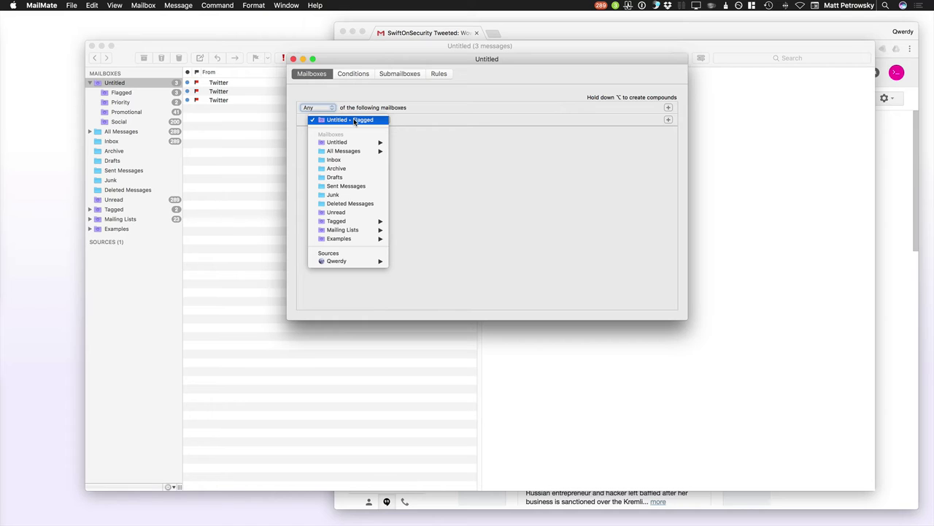
{"action": "left_click", "coordinate": [422, 142]}
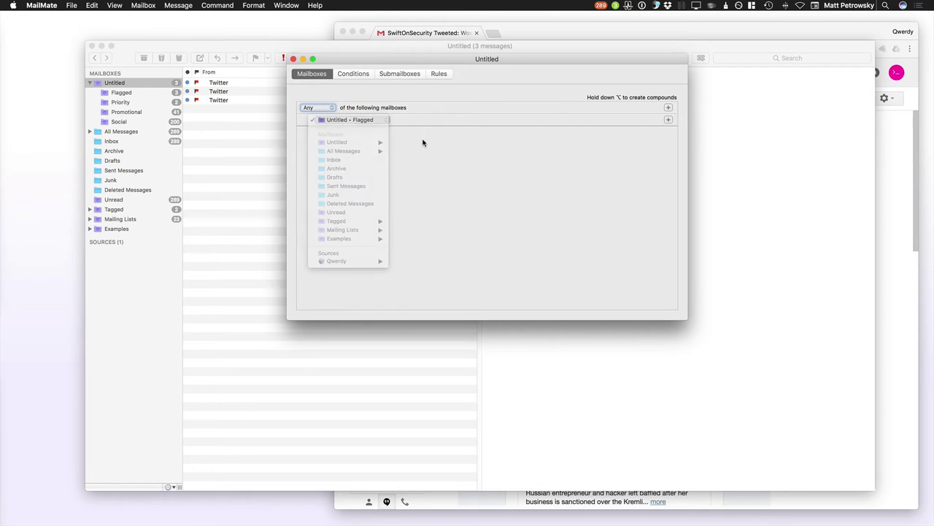
{"action": "left_click", "coordinate": [292, 59]}
Rename the Untitled smart mailbox to 'My Inbox'.
{"action": "left_click", "coordinate": [117, 83]}
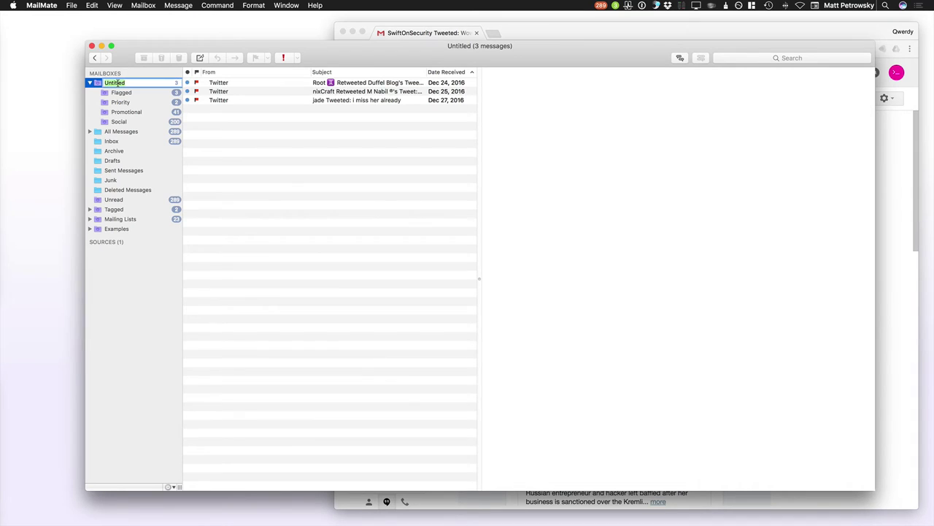
{"action": "type", "text": "My Inbox"}
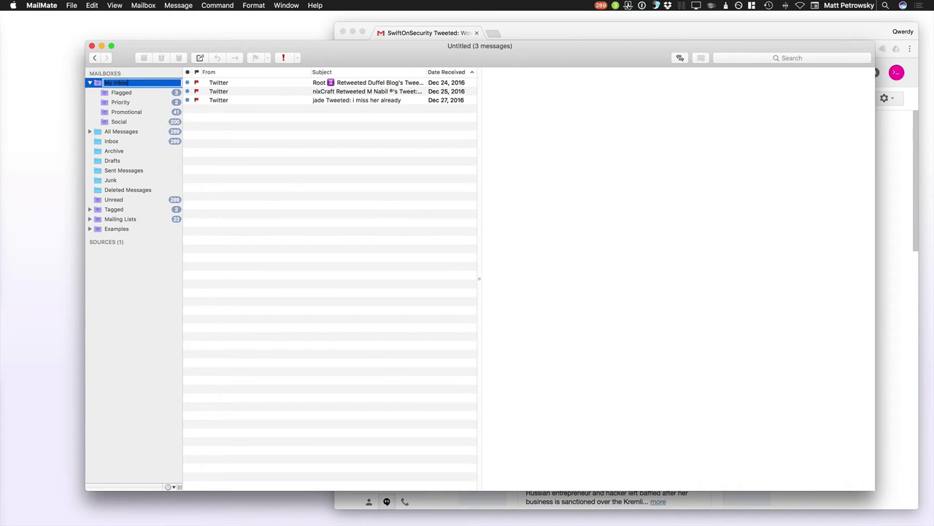
{"action": "key", "text": "Return"}
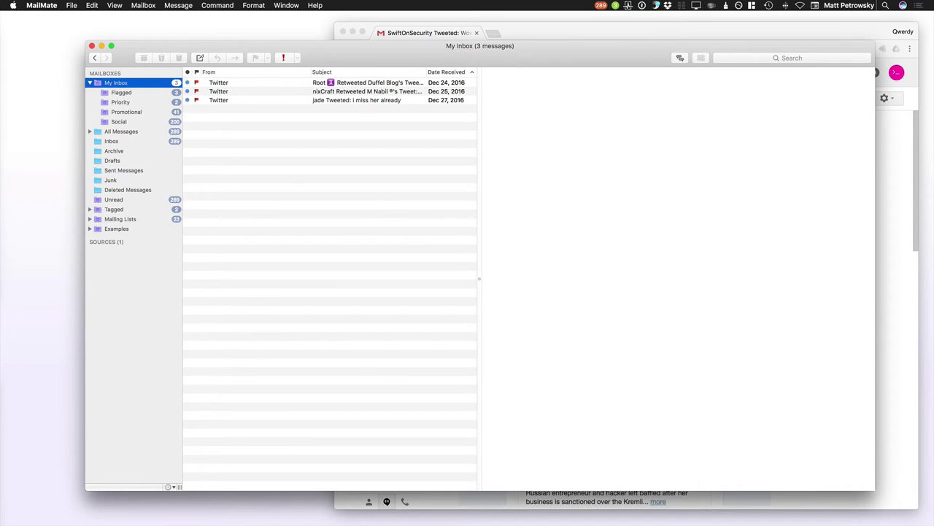
View the Flagged, Priority, Promotional and Social mailboxes in turn.
{"action": "left_click", "coordinate": [130, 95]}
{"action": "left_click", "coordinate": [135, 103]}
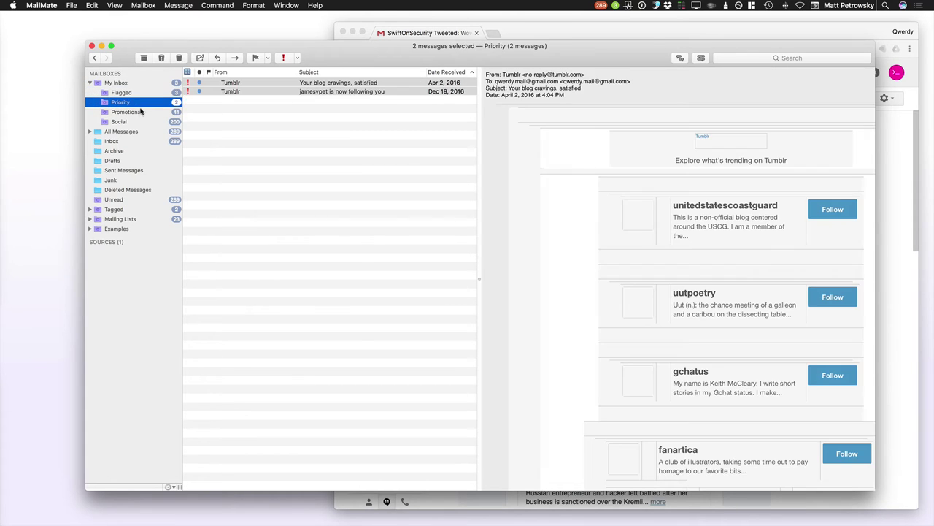
{"action": "left_click", "coordinate": [141, 113]}
{"action": "left_click", "coordinate": [138, 123]}
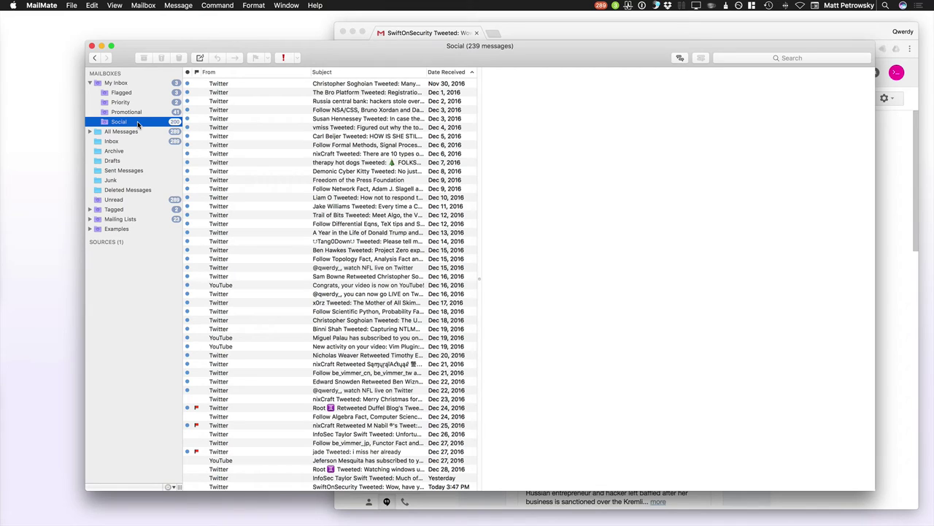
Set My Inbox to match All of All Messages and My Inbox › Flagged.
{"action": "double_click", "coordinate": [99, 85]}
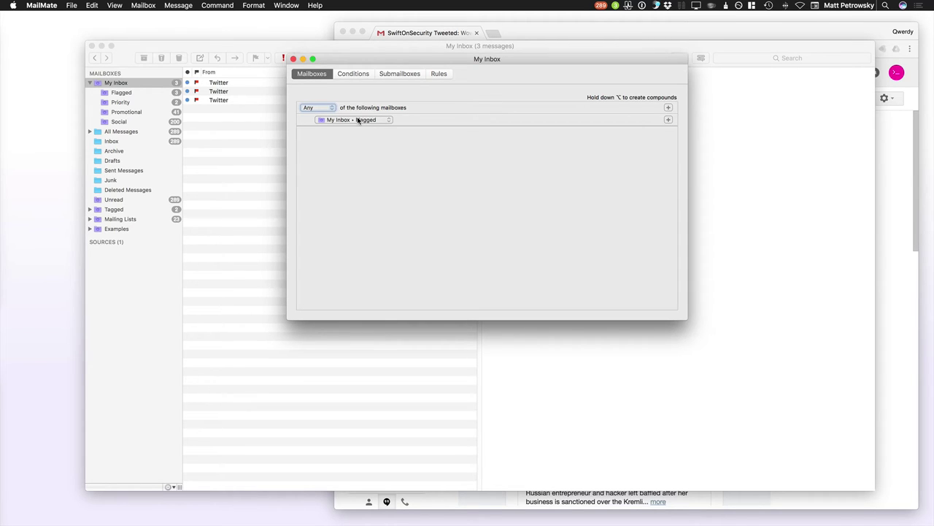
{"action": "left_click", "coordinate": [314, 107]}
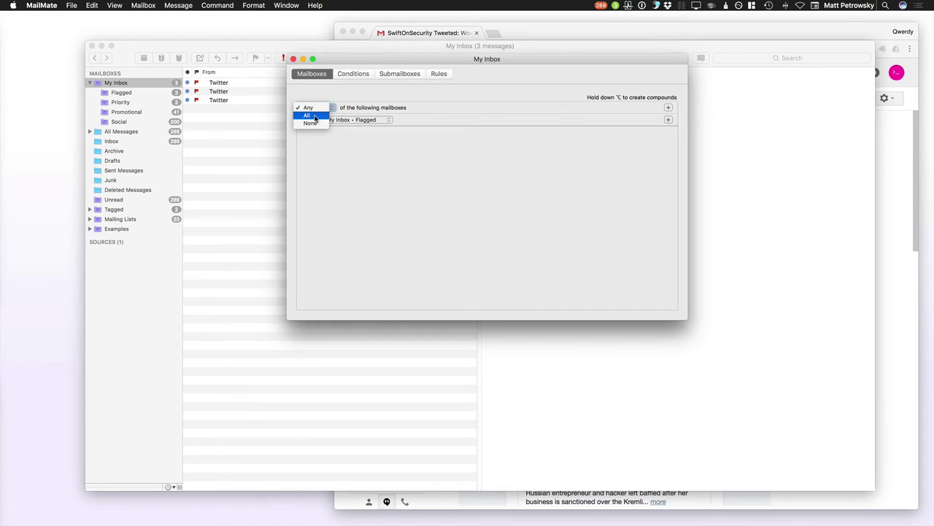
{"action": "left_click", "coordinate": [314, 118]}
{"action": "left_click", "coordinate": [355, 120]}
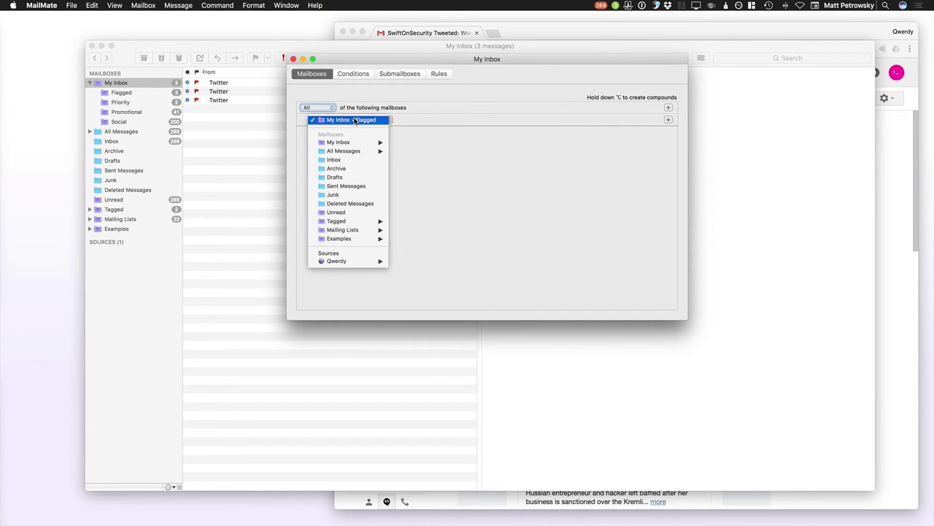
{"action": "left_click", "coordinate": [352, 152]}
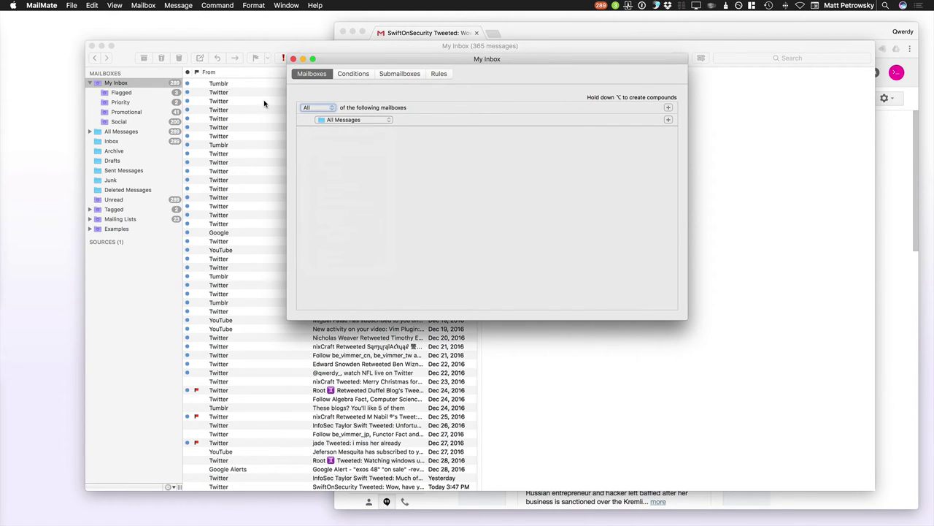
{"action": "left_click", "coordinate": [667, 120]}
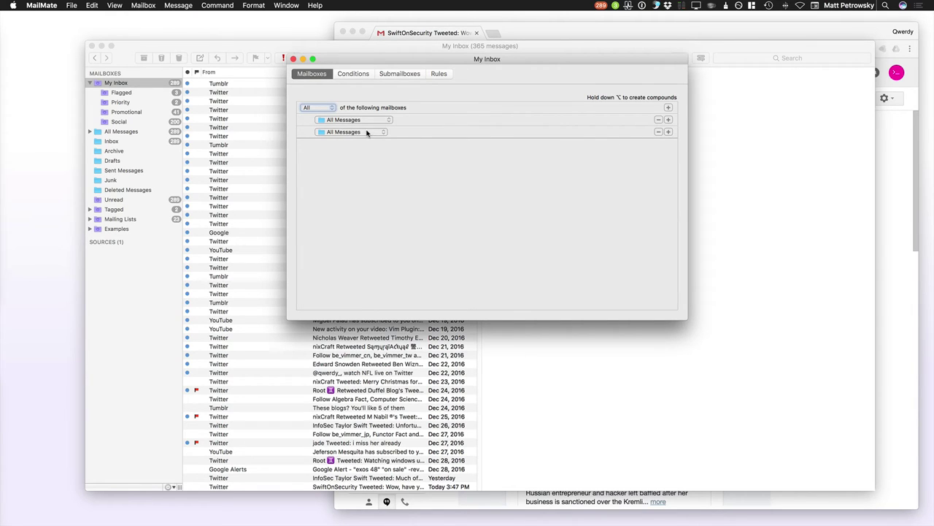
{"action": "left_click", "coordinate": [368, 132]}
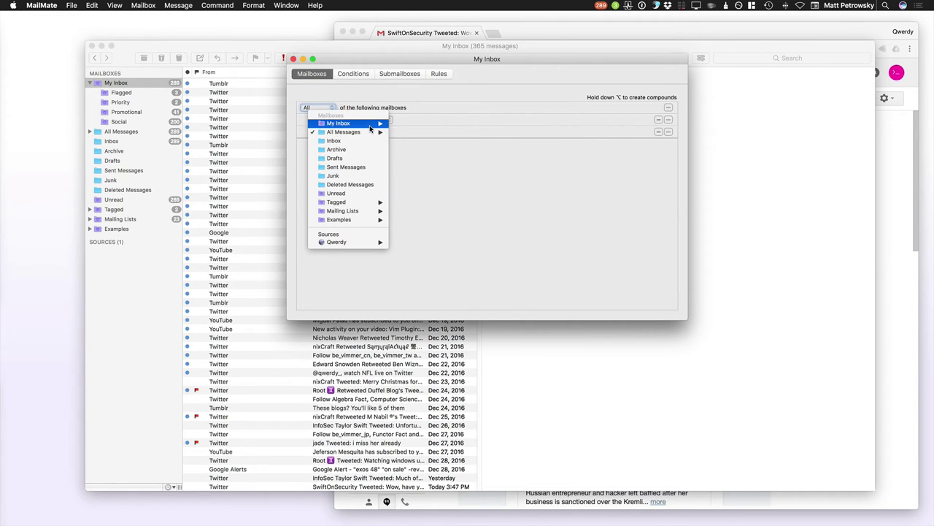
{"action": "mouse_move", "coordinate": [370, 126]}
{"action": "left_click", "coordinate": [413, 125]}
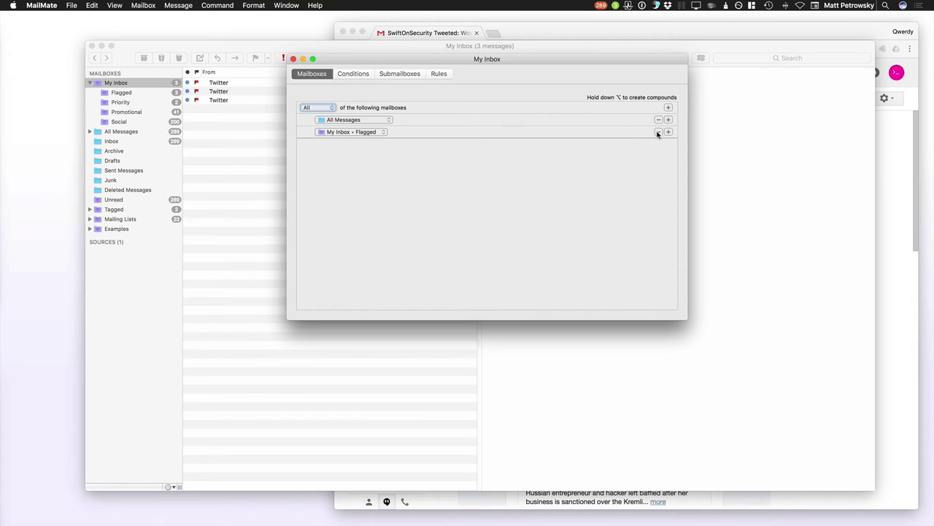
Replace the Flagged row with a nested None group excluding My Inbox › Flagged.
{"action": "left_click", "coordinate": [657, 132]}
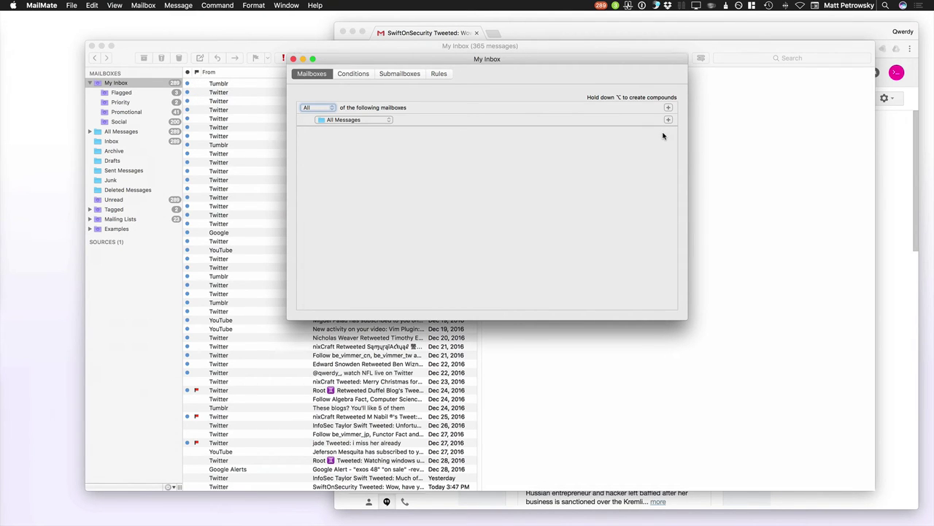
{"action": "key", "text": "alt"}
{"action": "left_click", "coordinate": [668, 121]}
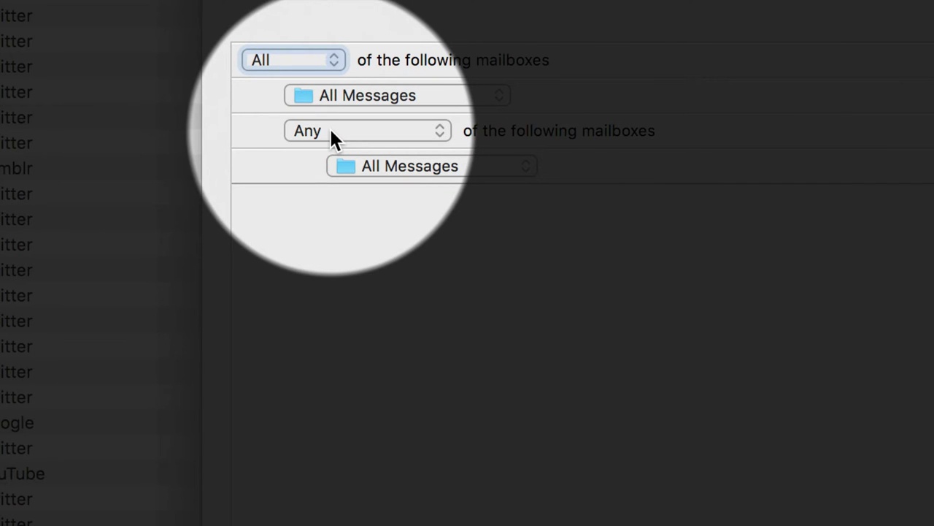
{"action": "left_click", "coordinate": [331, 132]}
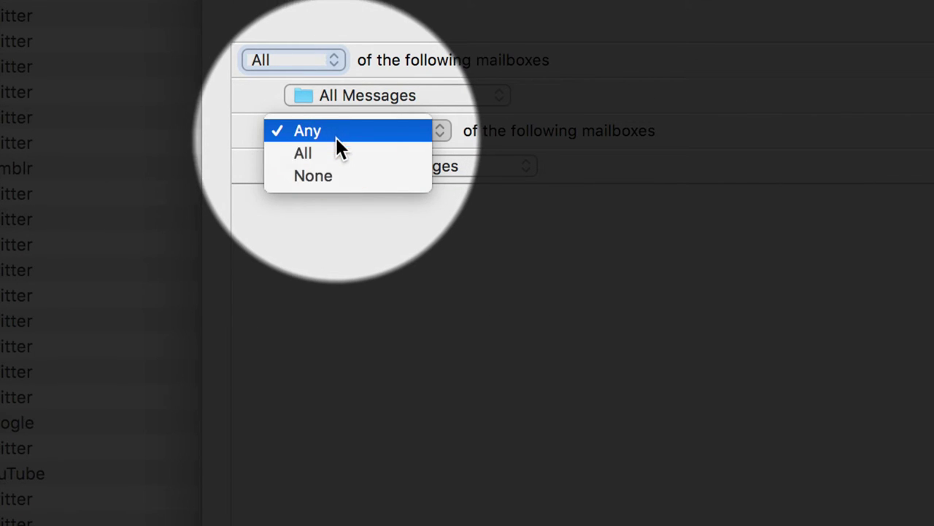
{"action": "left_click", "coordinate": [344, 176]}
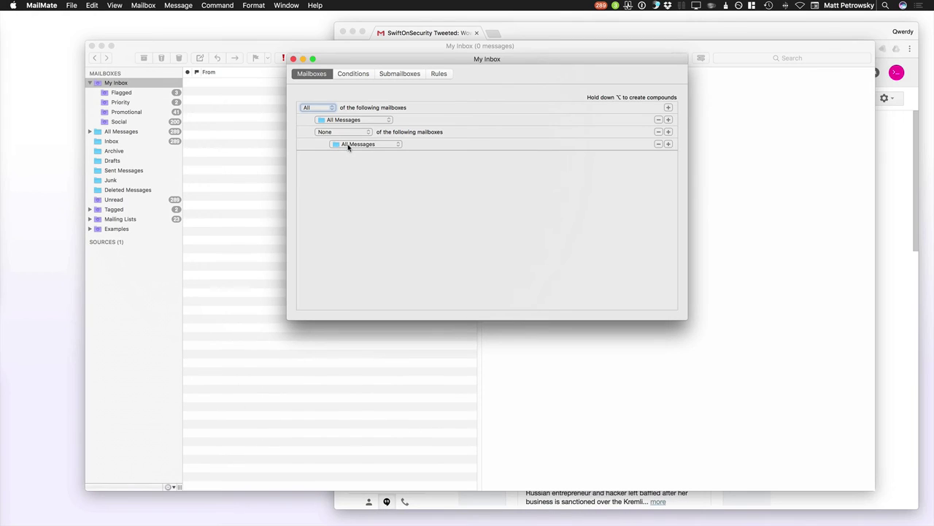
{"action": "left_click", "coordinate": [347, 145]}
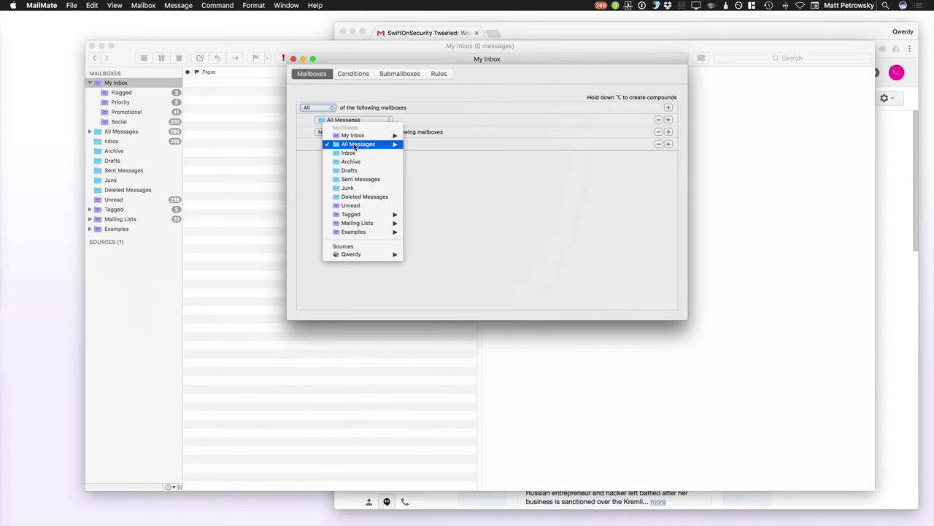
{"action": "mouse_move", "coordinate": [359, 138]}
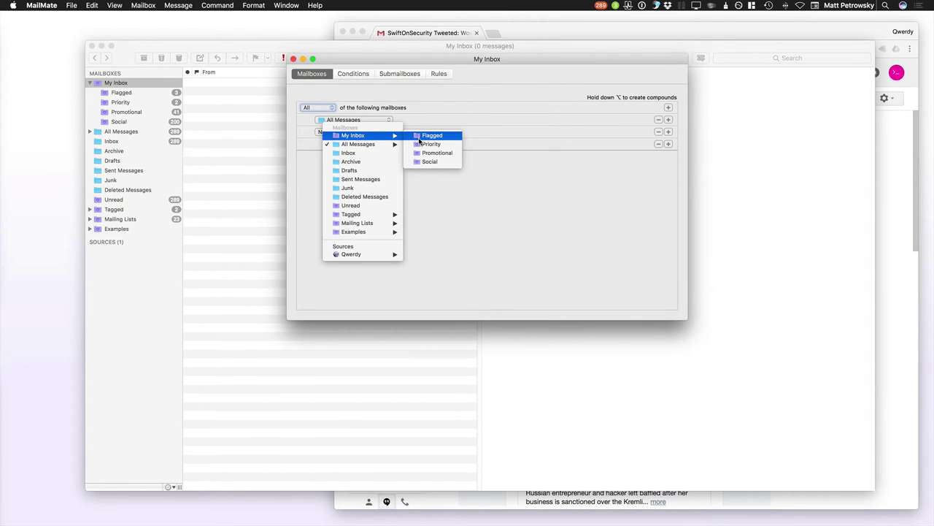
{"action": "left_click", "coordinate": [419, 137]}
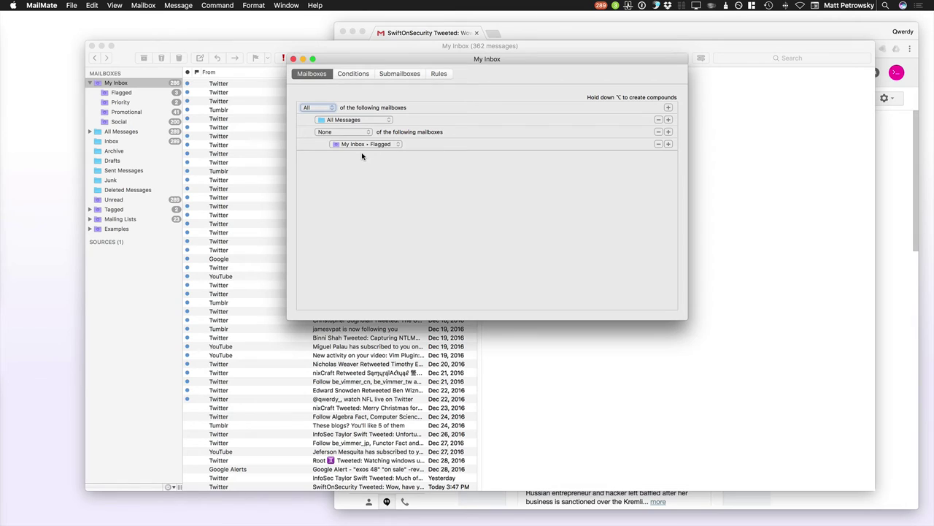
Add Priority, Promotional and Social to the excluded None group, leaving 64 messages.
{"action": "left_click", "coordinate": [668, 143]}
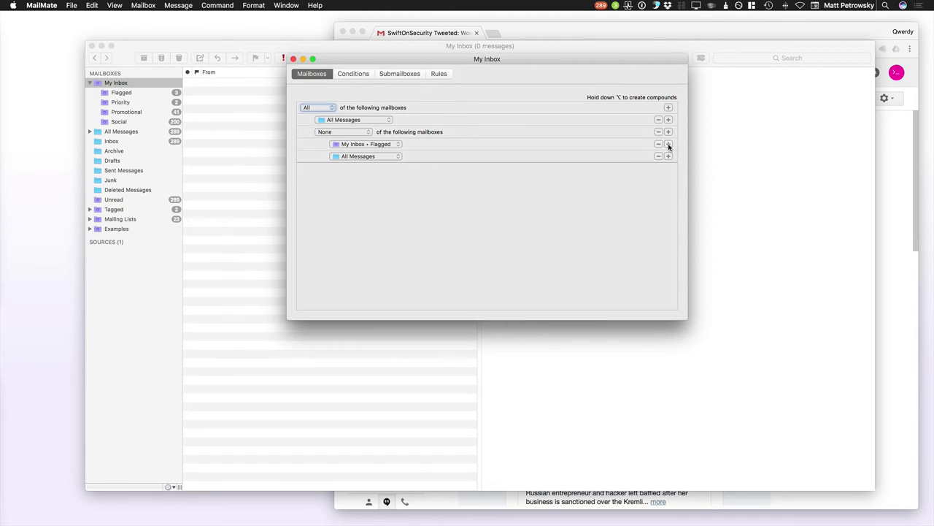
{"action": "left_click", "coordinate": [380, 156]}
{"action": "mouse_move", "coordinate": [383, 148]}
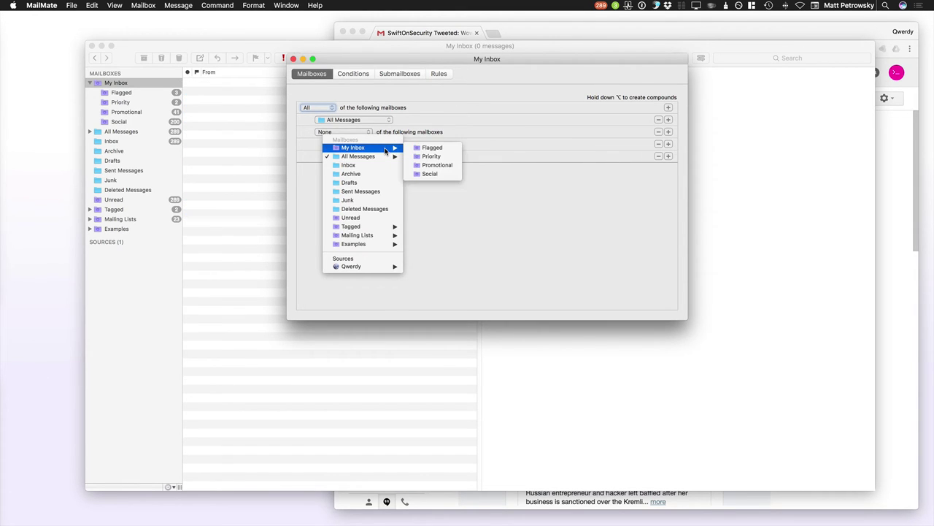
{"action": "left_click", "coordinate": [423, 160]}
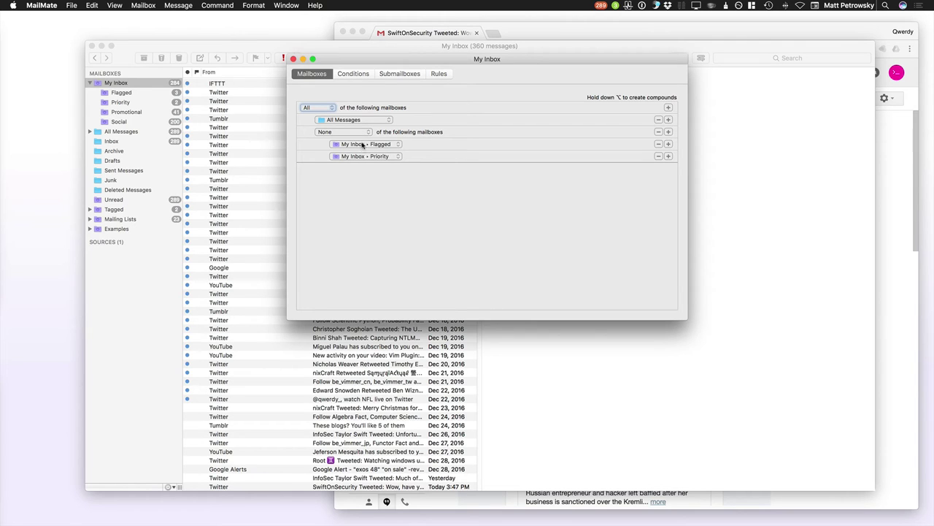
{"action": "left_click", "coordinate": [668, 156]}
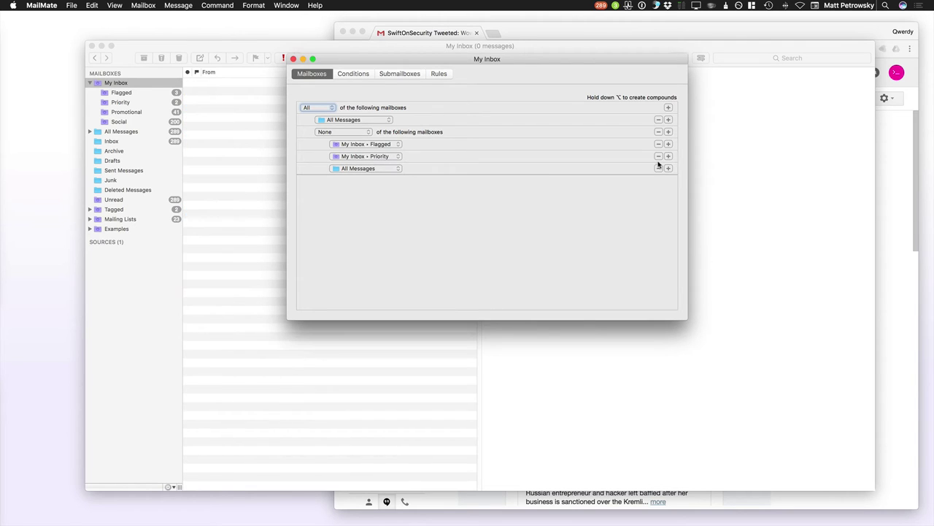
{"action": "left_click", "coordinate": [370, 168]}
{"action": "mouse_move", "coordinate": [373, 160]}
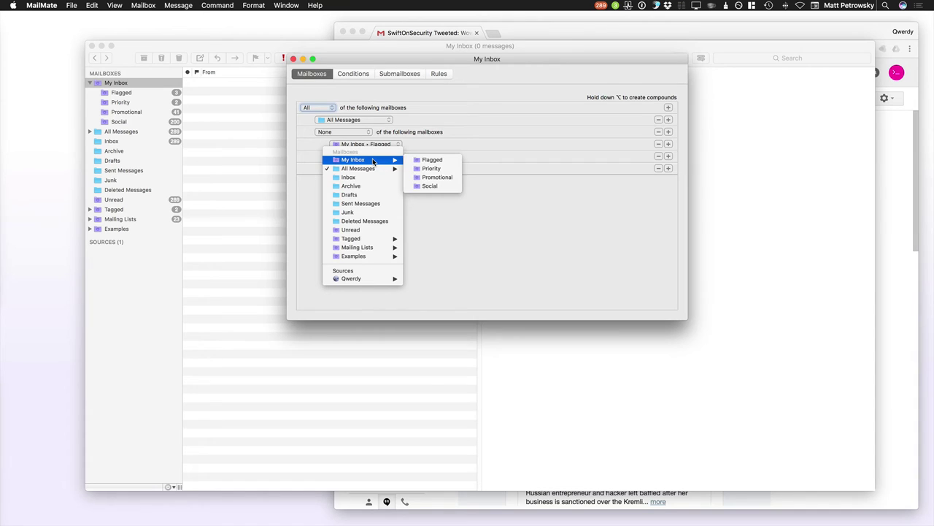
{"action": "left_click", "coordinate": [425, 178]}
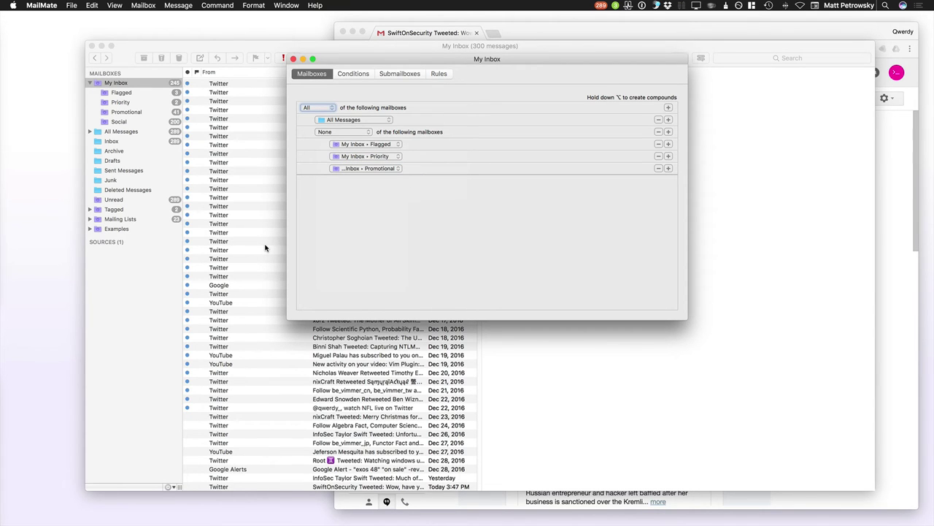
{"action": "left_click", "coordinate": [668, 169]}
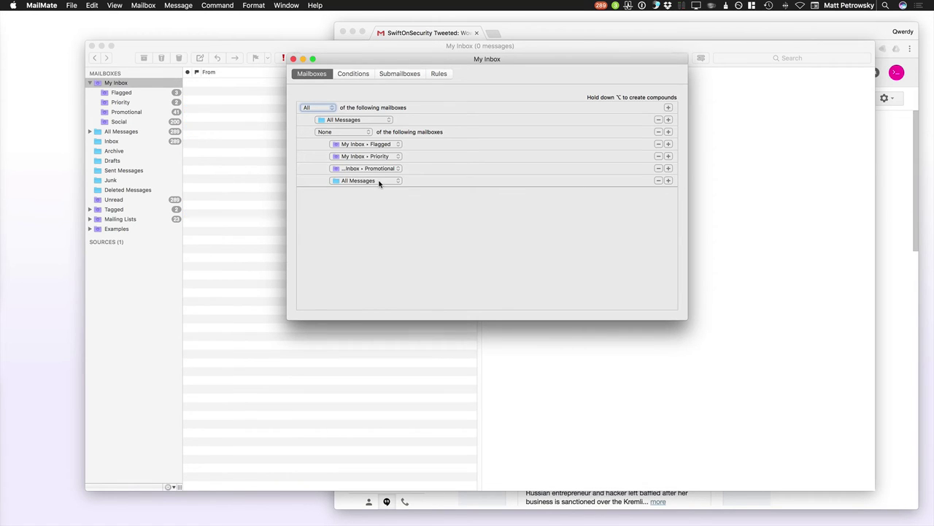
{"action": "left_click", "coordinate": [380, 181]}
{"action": "mouse_move", "coordinate": [385, 173]}
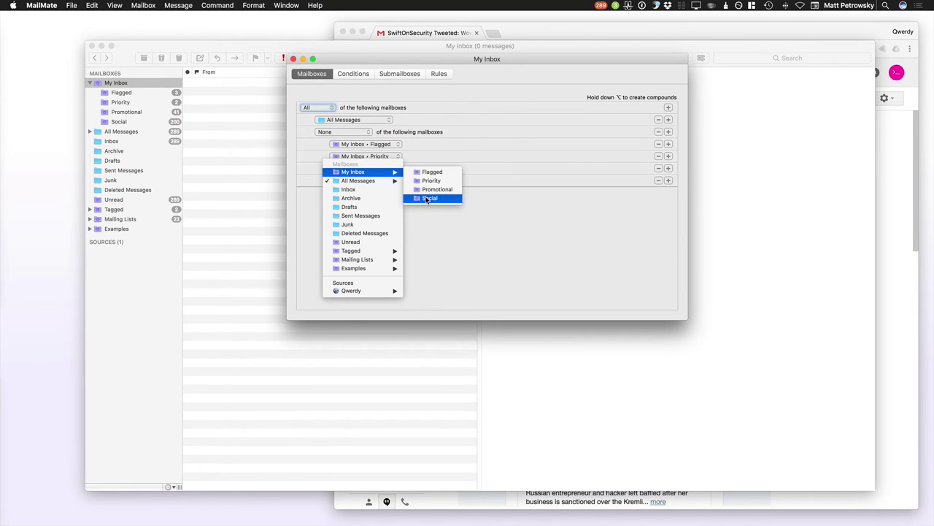
{"action": "left_click", "coordinate": [428, 197]}
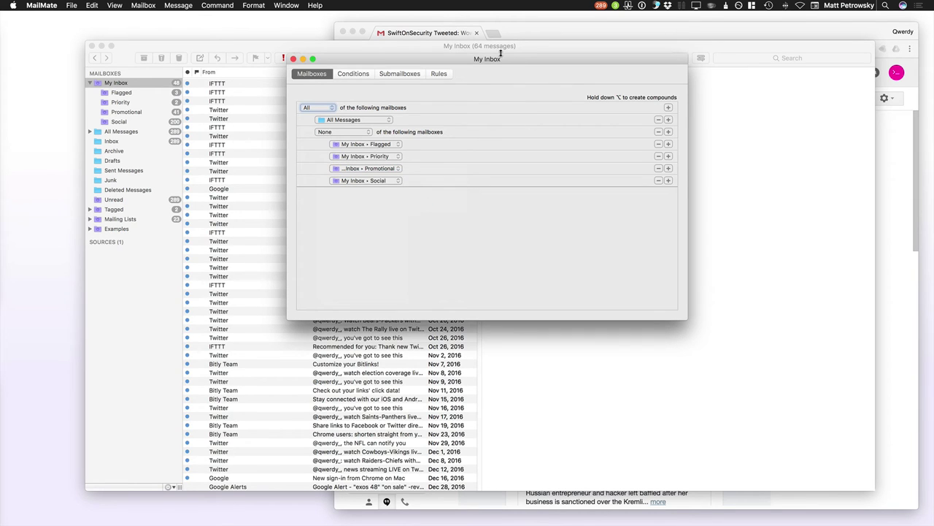
{"action": "left_click_drag", "start_coordinate": [500, 59], "coordinate": [541, 57]}
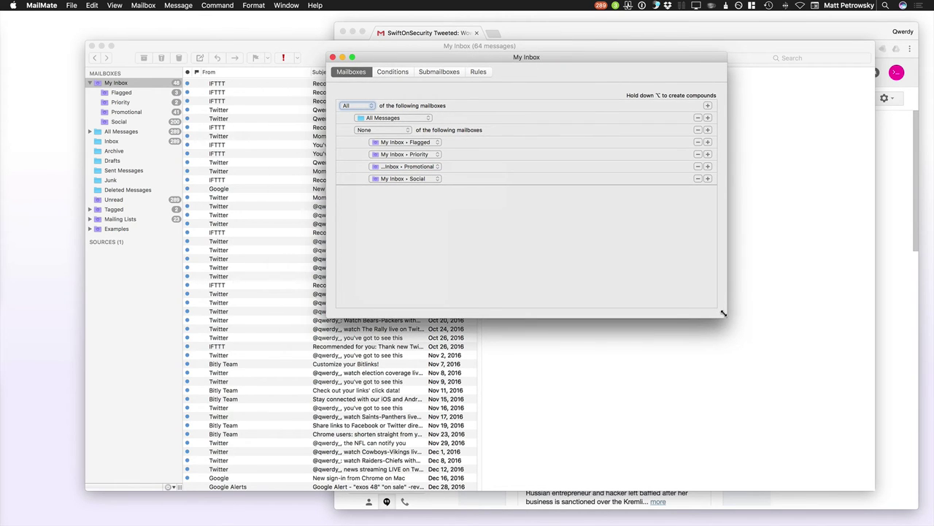
{"action": "left_click_drag", "start_coordinate": [597, 61], "coordinate": [643, 70]}
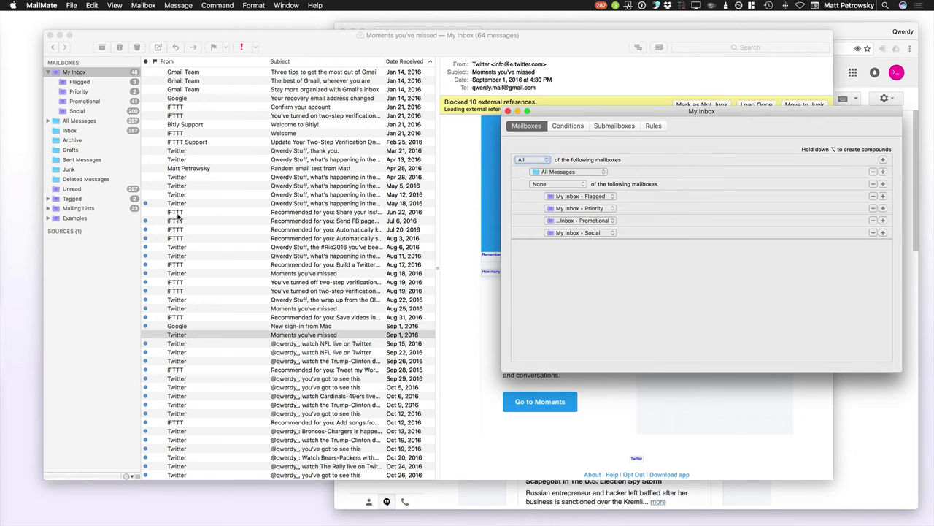
{"action": "left_click_drag", "start_coordinate": [683, 111], "coordinate": [680, 75]}
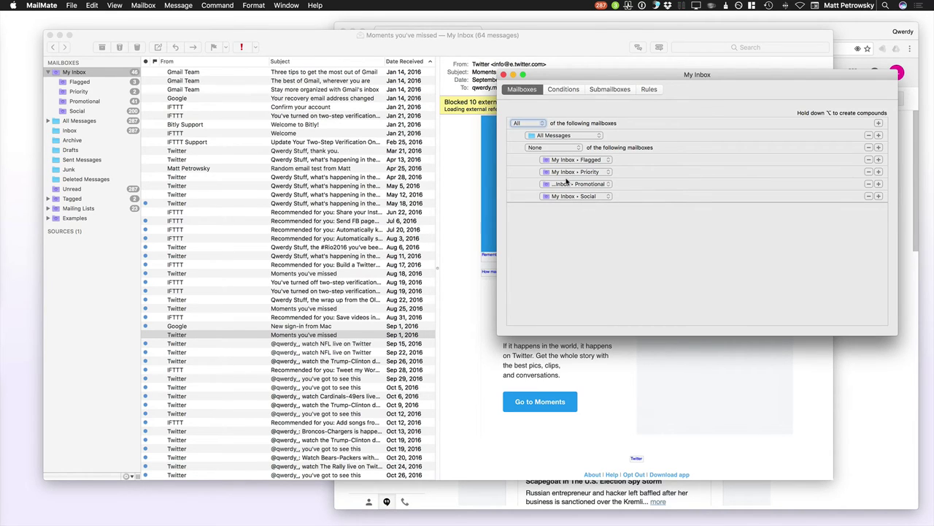
{"action": "left_click", "coordinate": [63, 104]}
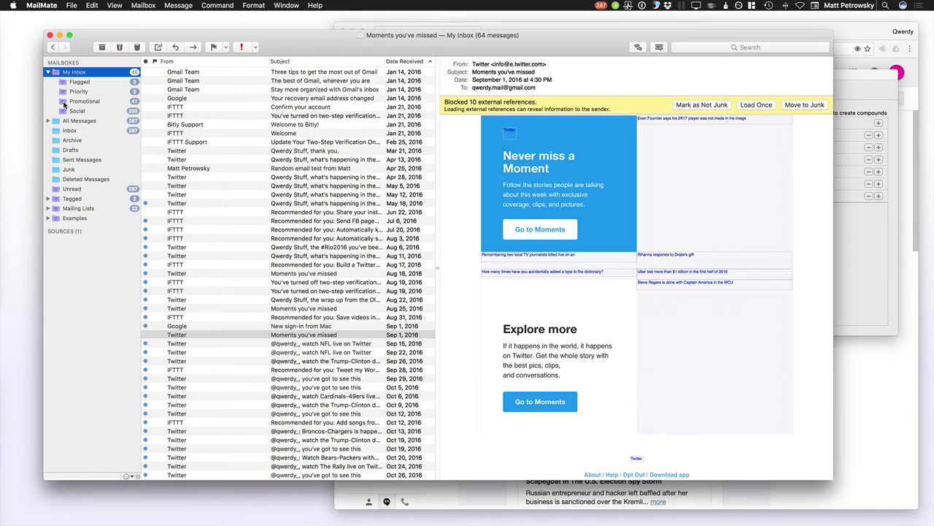
{"action": "left_click", "coordinate": [64, 104]}
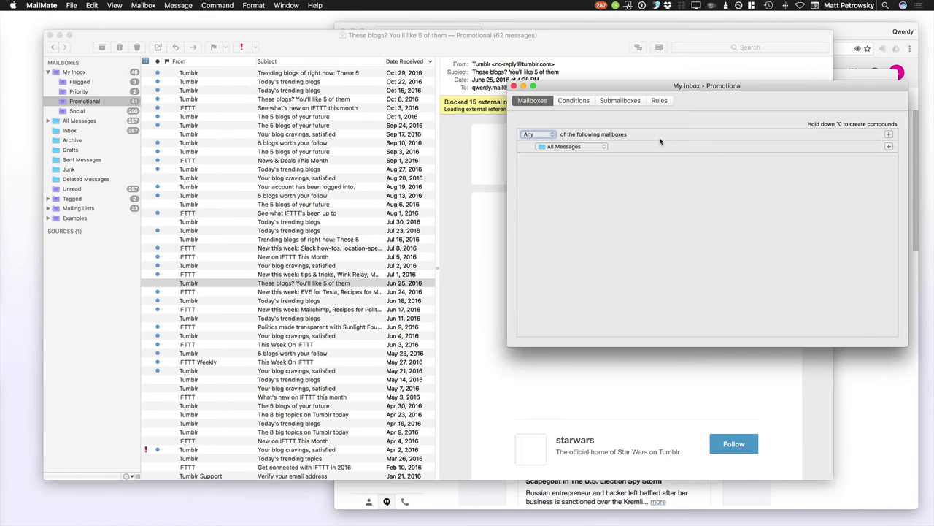
{"action": "left_click_drag", "start_coordinate": [722, 88], "coordinate": [717, 192]}
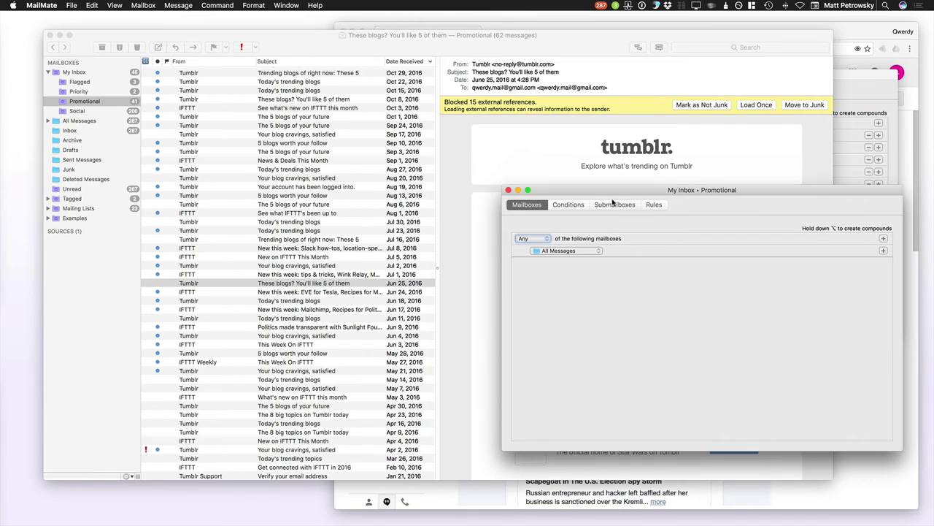
{"action": "left_click", "coordinate": [581, 206]}
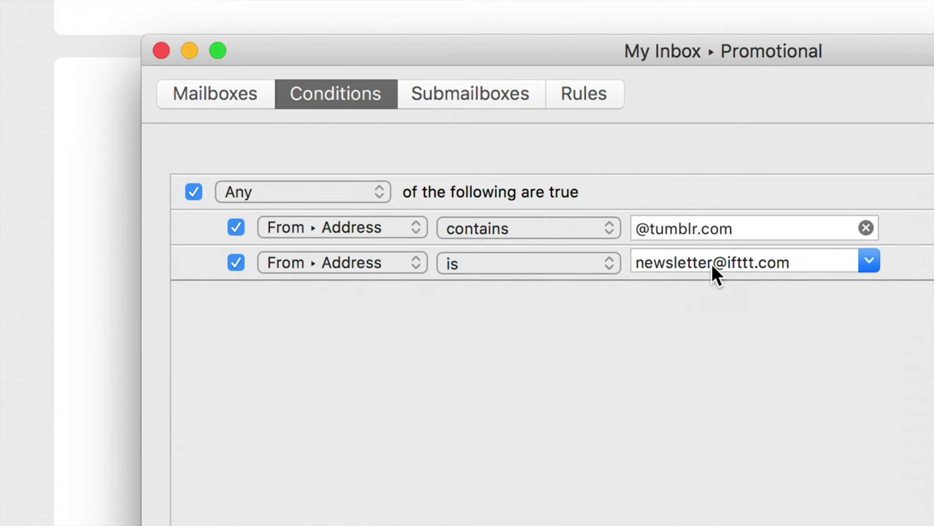
{"action": "triple_click", "coordinate": [702, 263]}
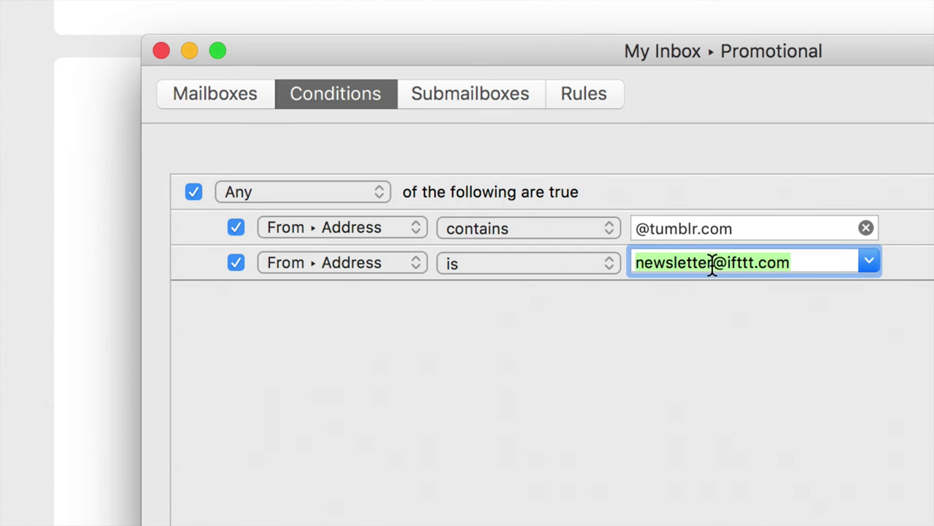
{"action": "left_click_drag", "start_coordinate": [713, 264], "coordinate": [636, 262]}
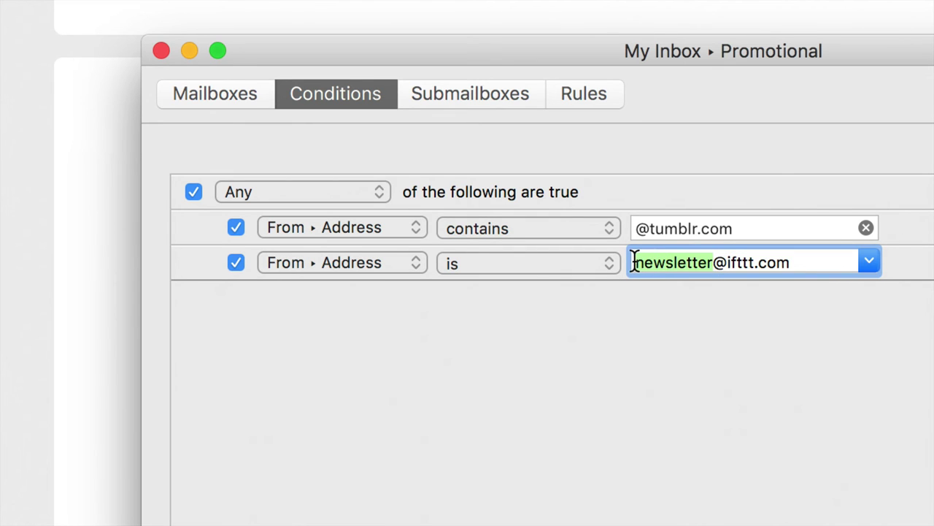
{"action": "key", "text": "BackSpace"}
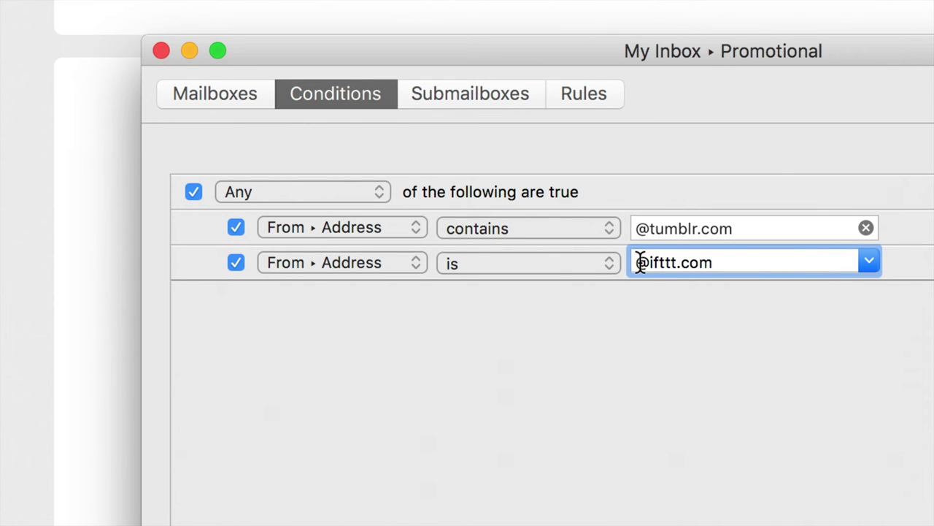
{"action": "left_click", "coordinate": [550, 264]}
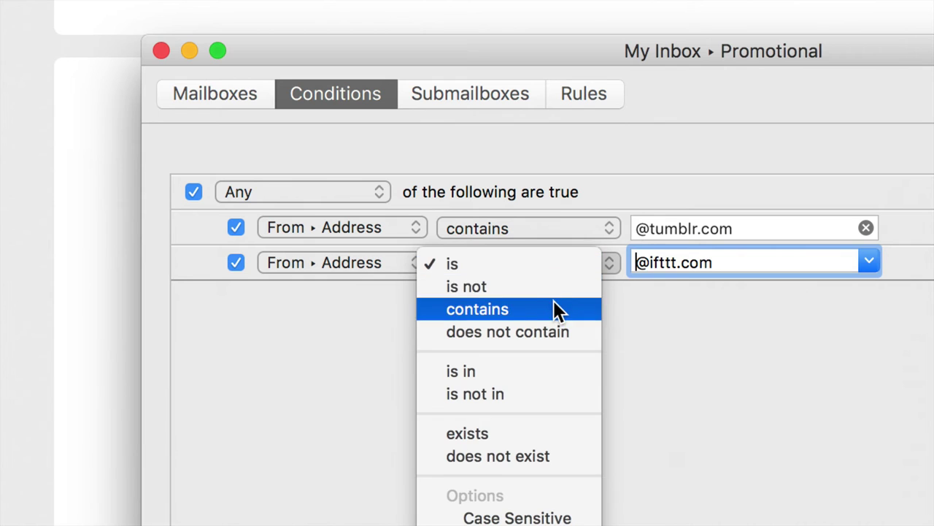
{"action": "key", "text": "Escape"}
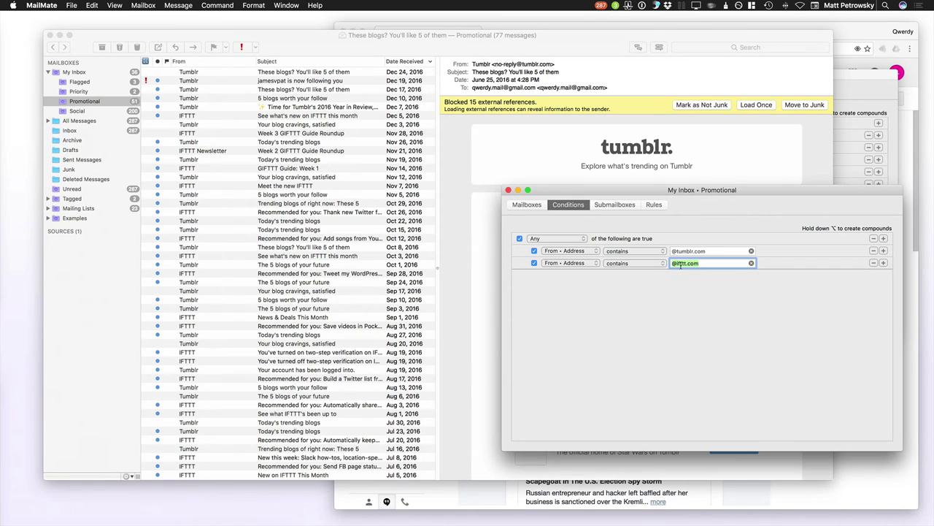
Close the Promotional rules and browse My Inbox's 14 messages, previewing an Apr 28 Twitter message.
{"action": "left_click", "coordinate": [509, 190]}
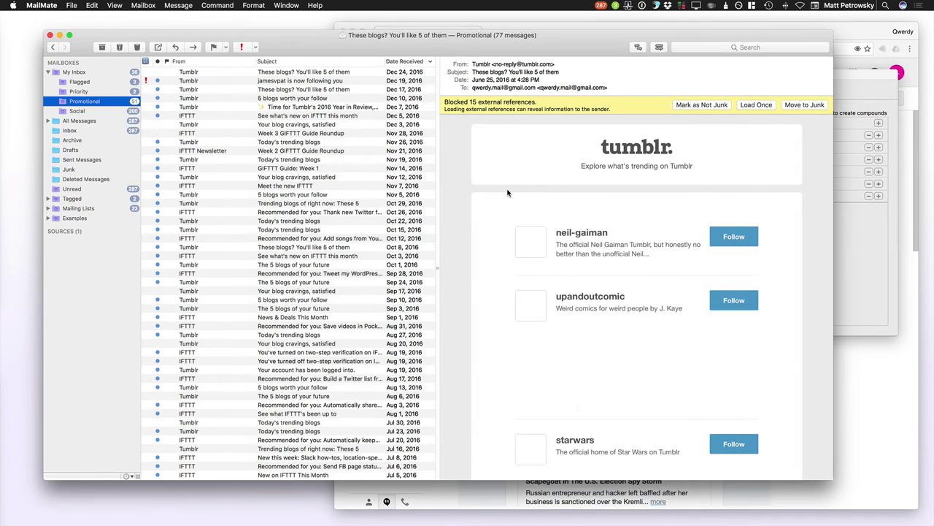
{"action": "left_click", "coordinate": [69, 74]}
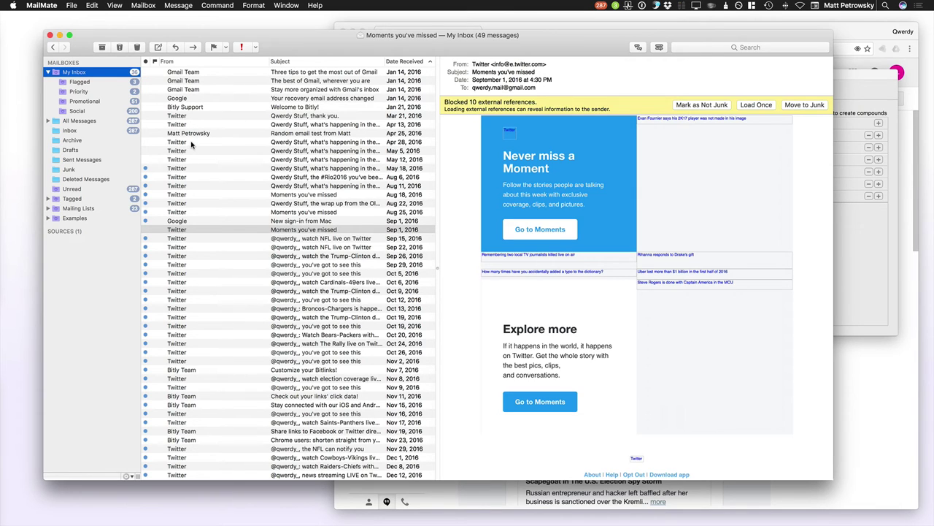
{"action": "left_click", "coordinate": [192, 142]}
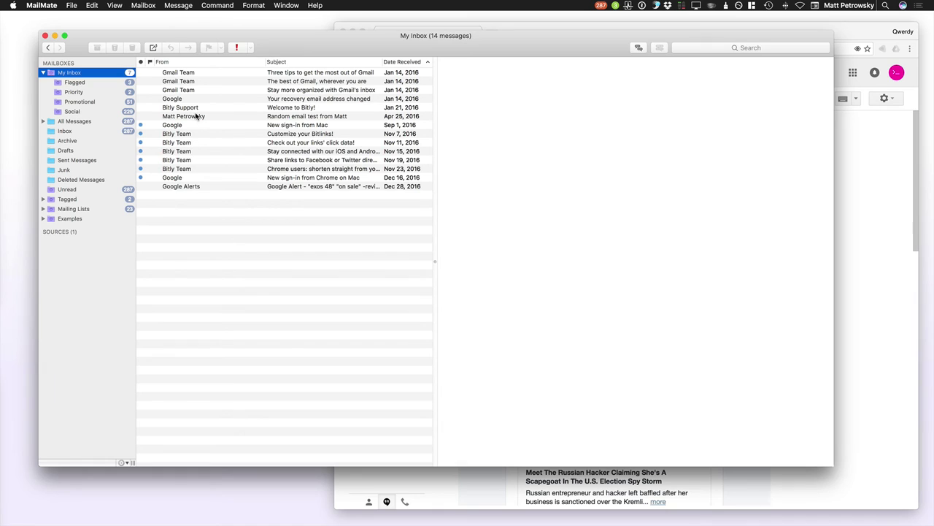
Copy the Bitly Support sender's address from 'Welcome to Bitly!' and reopen Promotional's rules.
{"action": "left_click", "coordinate": [201, 110]}
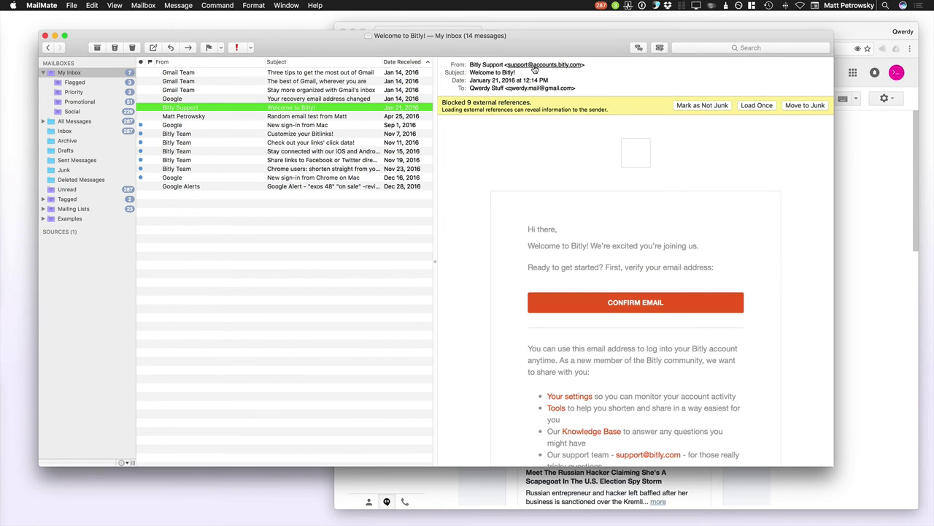
{"action": "right_click", "coordinate": [535, 68]}
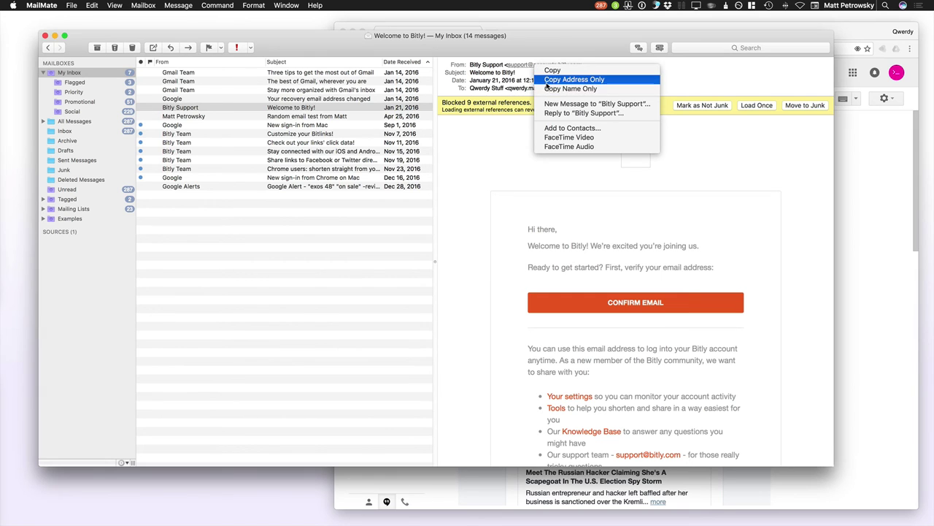
{"action": "left_click", "coordinate": [546, 81]}
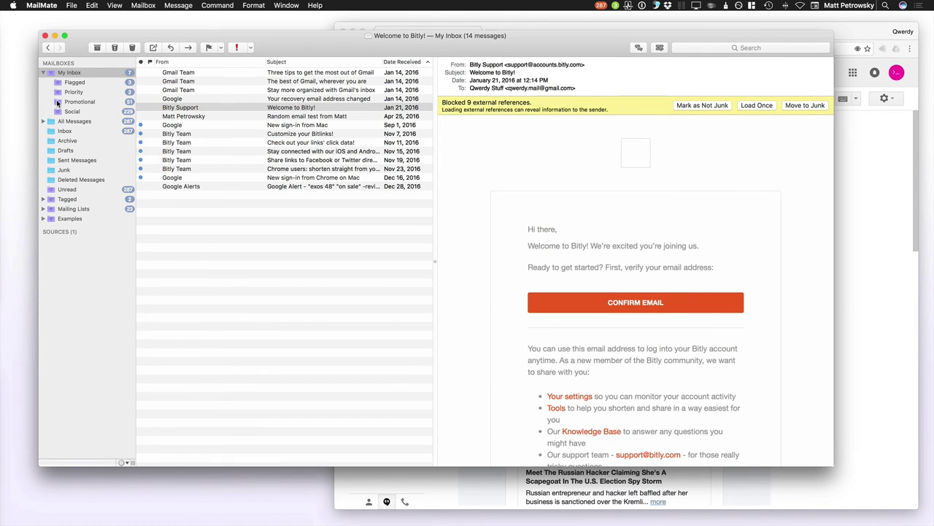
{"action": "left_click", "coordinate": [57, 103]}
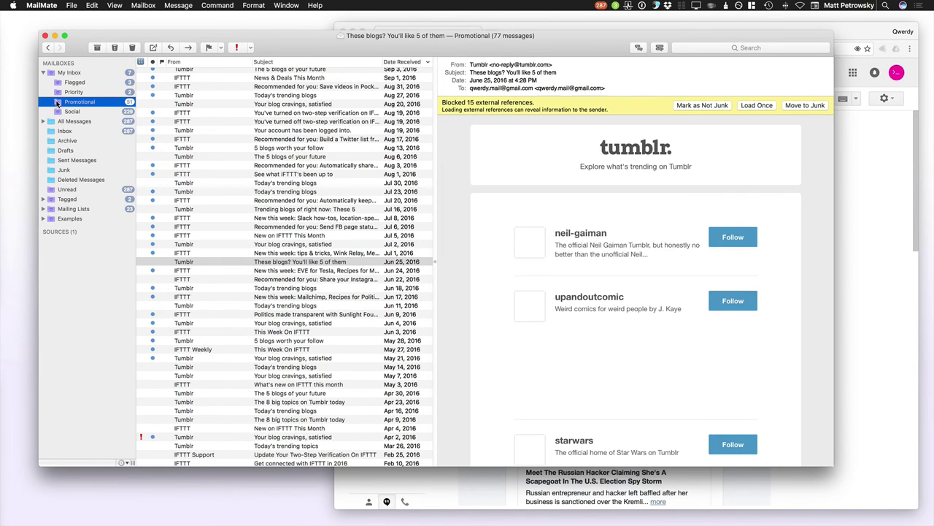
{"action": "double_click", "coordinate": [57, 103]}
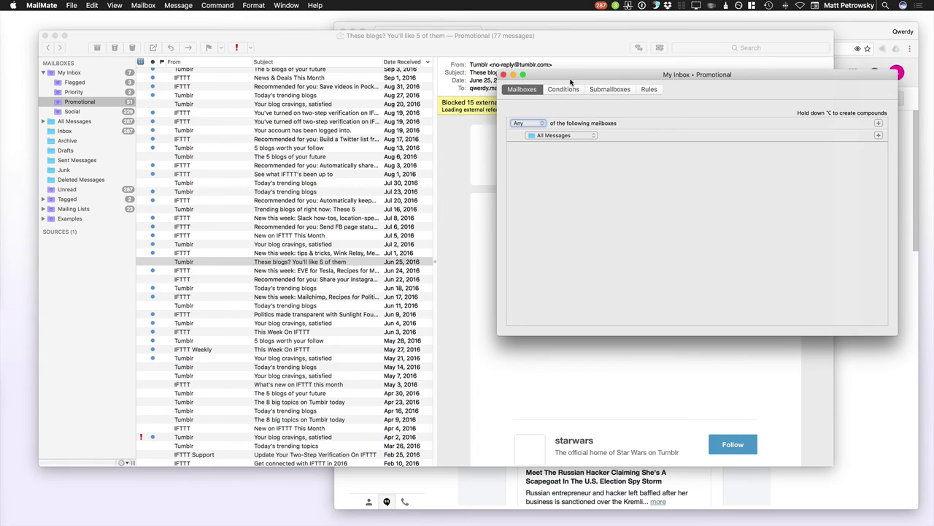
Review the Promotional conditions, close that editor, and open the Social mailbox's definition.
{"action": "left_click_drag", "start_coordinate": [572, 84], "coordinate": [366, 73]}
{"action": "left_click", "coordinate": [368, 88]}
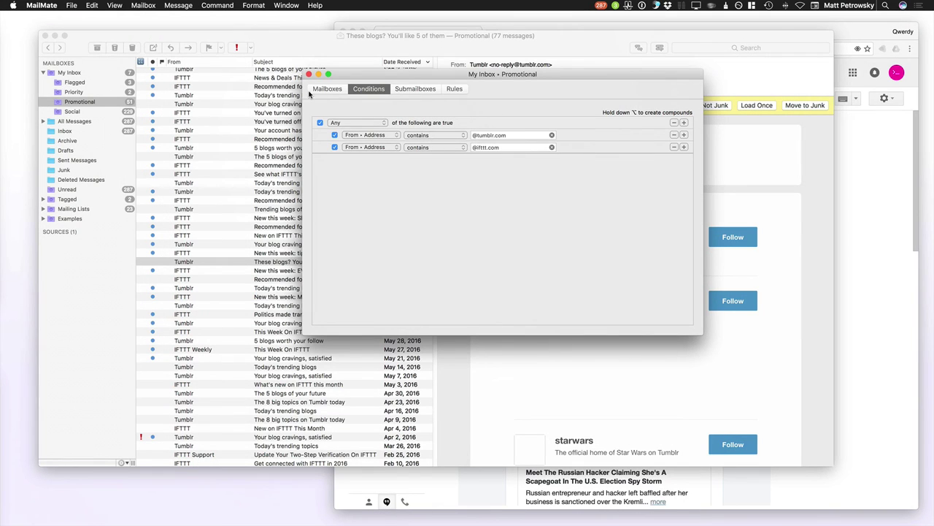
{"action": "left_click", "coordinate": [309, 75]}
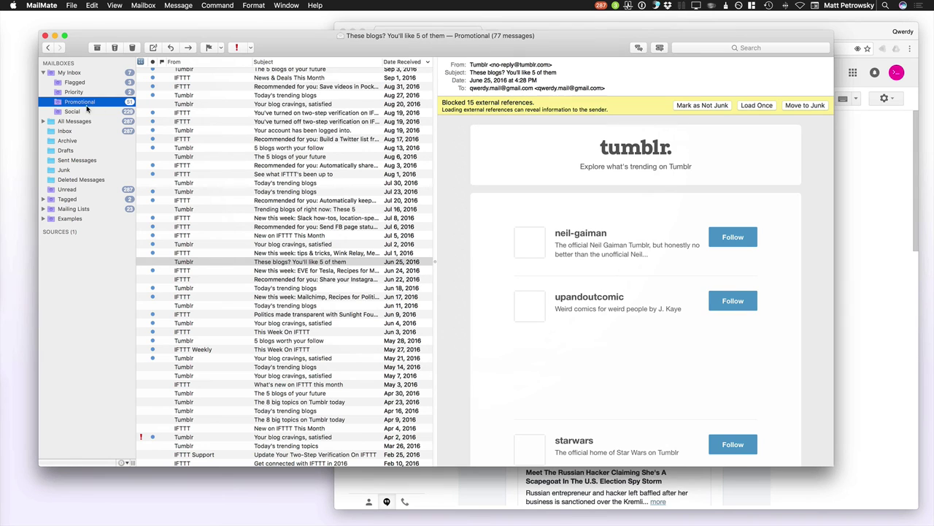
{"action": "double_click", "coordinate": [57, 112]}
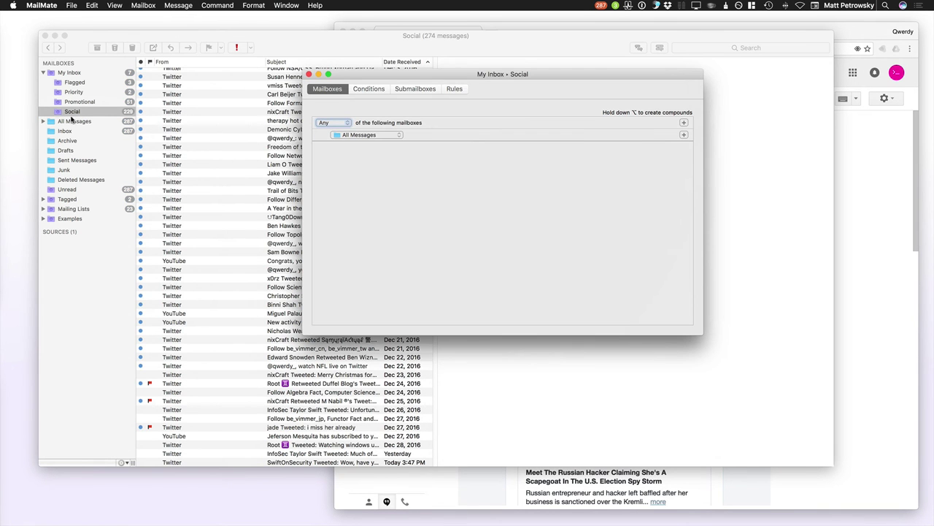
Keep Social's first condition on From > Domain (twitter.com, youtube.com) and close the editor.
{"action": "left_click", "coordinate": [376, 94]}
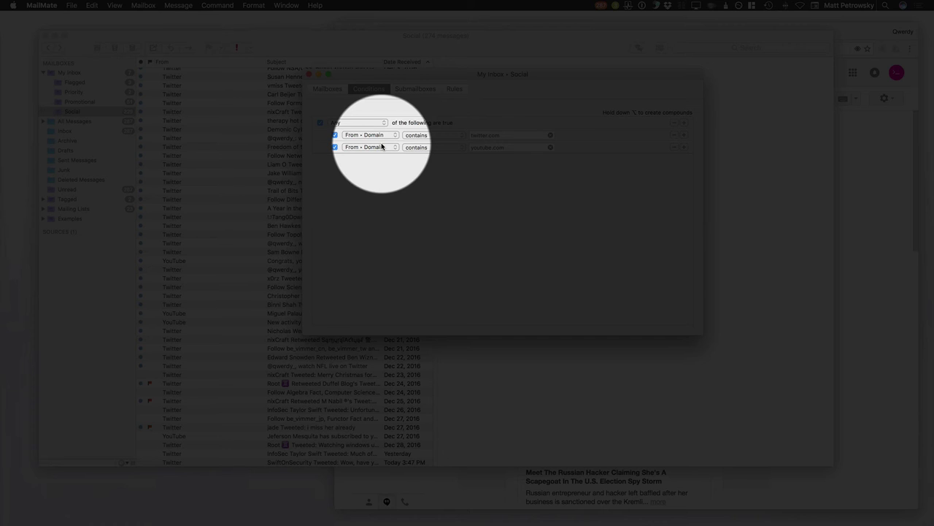
{"action": "left_click", "coordinate": [373, 135]}
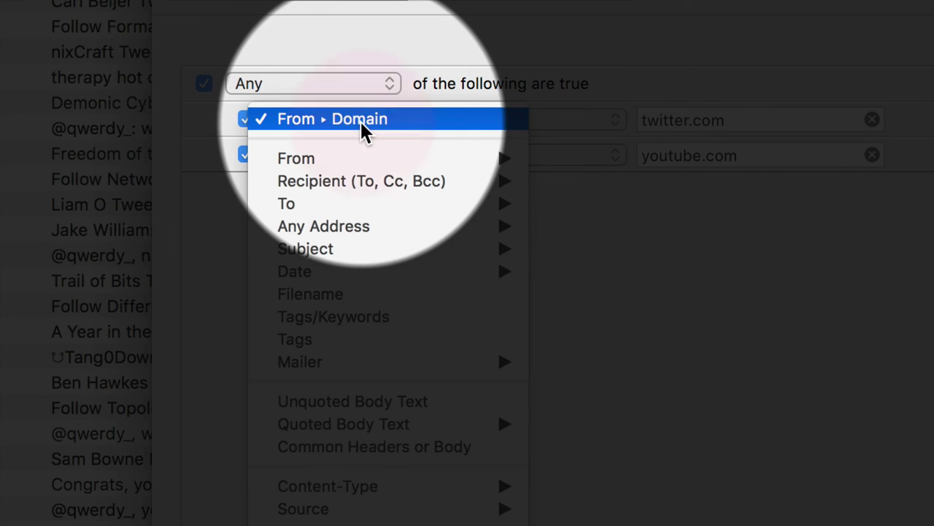
{"action": "mouse_move", "coordinate": [361, 159]}
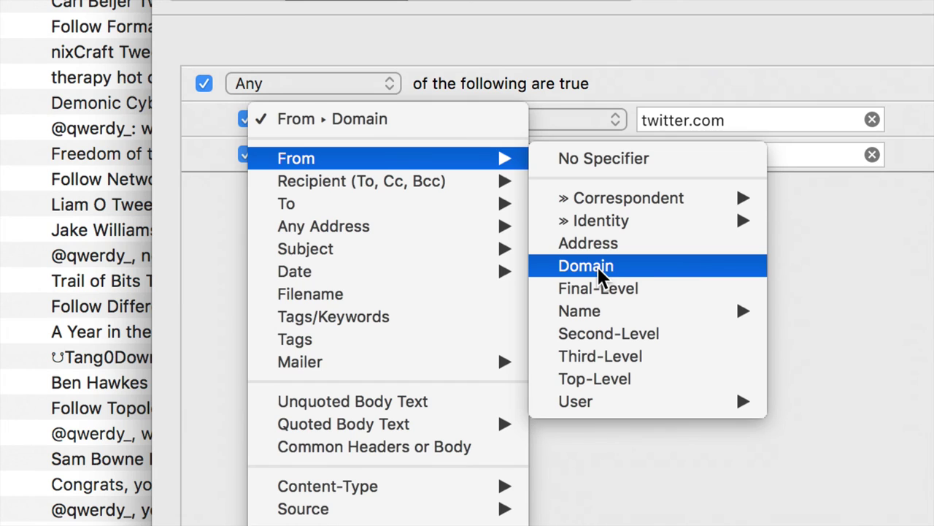
{"action": "left_click", "coordinate": [618, 268]}
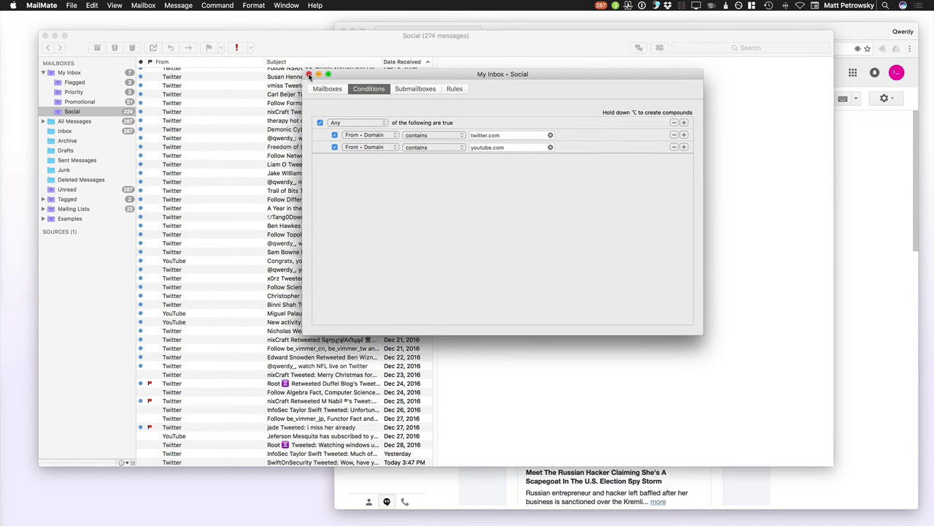
{"action": "left_click", "coordinate": [309, 74]}
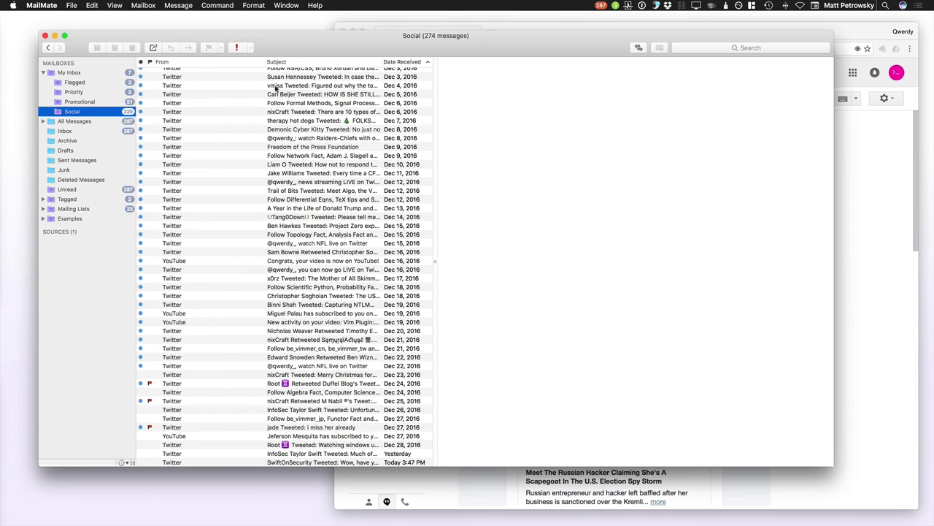
Add a third Promotional condition, From > Domain contains bitly.com, then close the editor.
{"action": "double_click", "coordinate": [59, 104]}
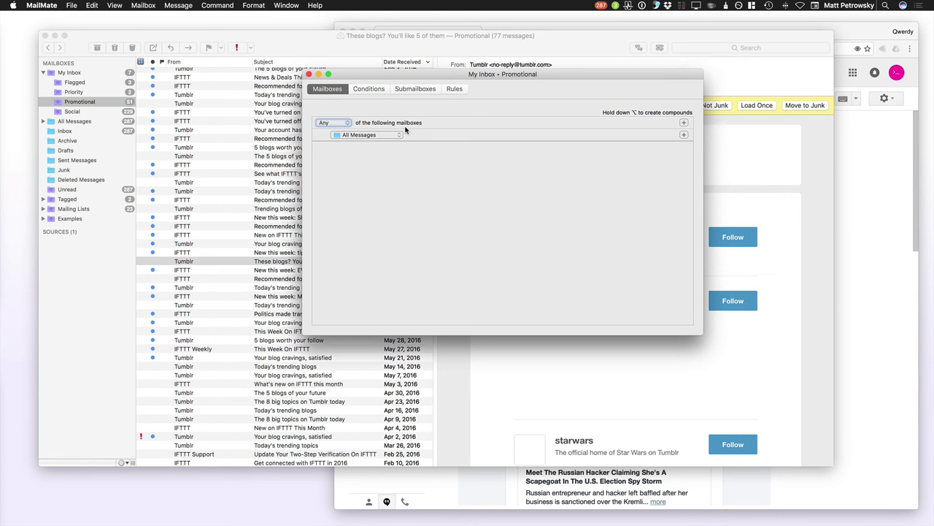
{"action": "left_click", "coordinate": [369, 89]}
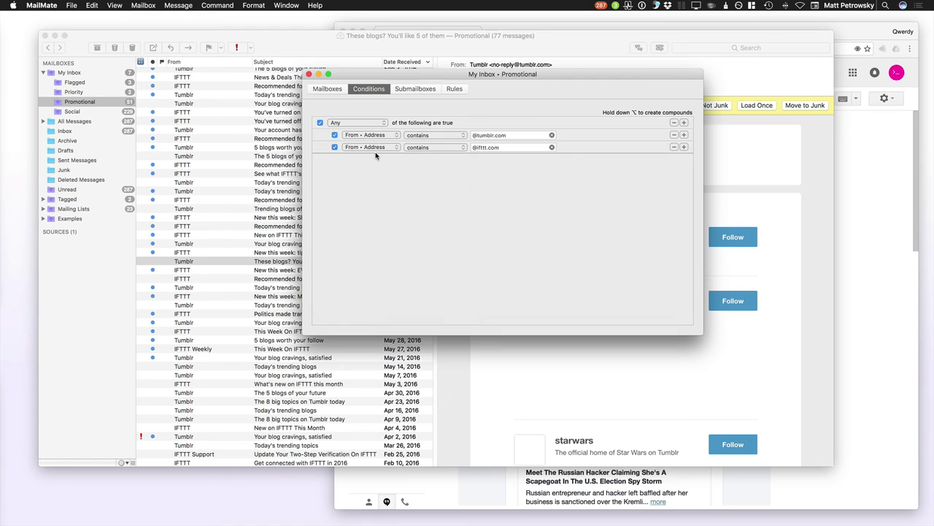
{"action": "left_click", "coordinate": [684, 148]}
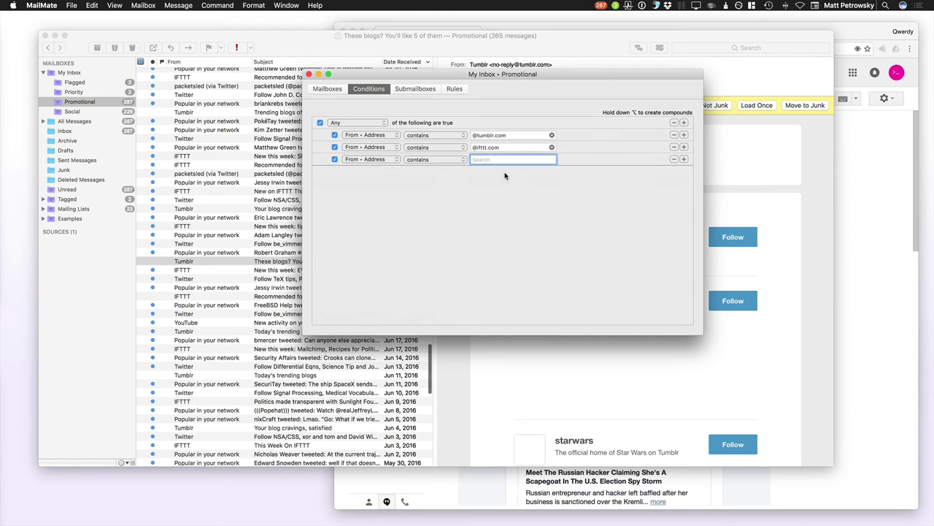
{"action": "left_click", "coordinate": [375, 161]}
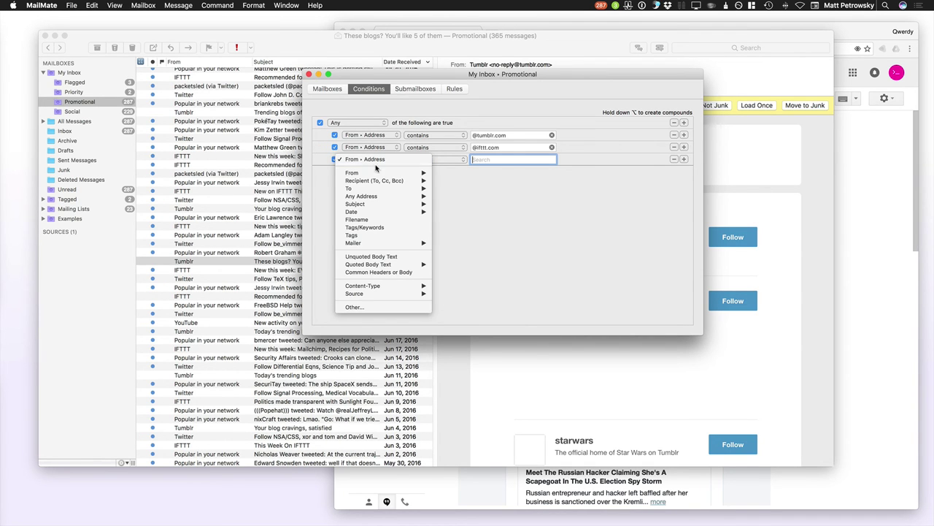
{"action": "mouse_move", "coordinate": [377, 174]}
{"action": "left_click", "coordinate": [451, 210]}
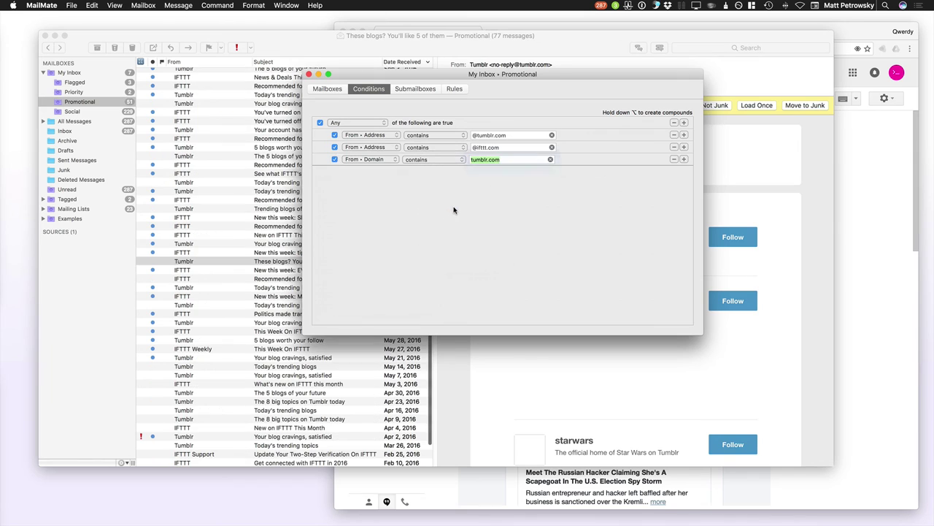
{"action": "key", "text": "super+v"}
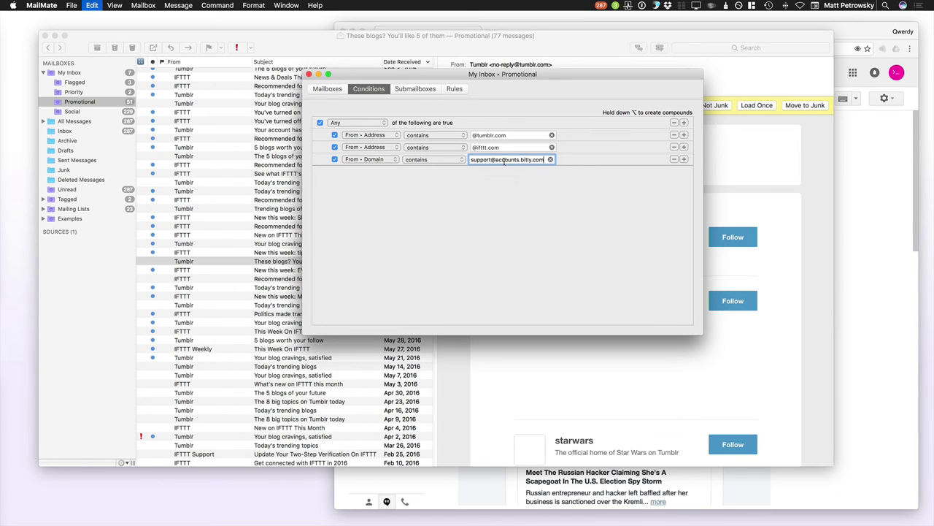
{"action": "left_click_drag", "start_coordinate": [519, 159], "coordinate": [507, 149]}
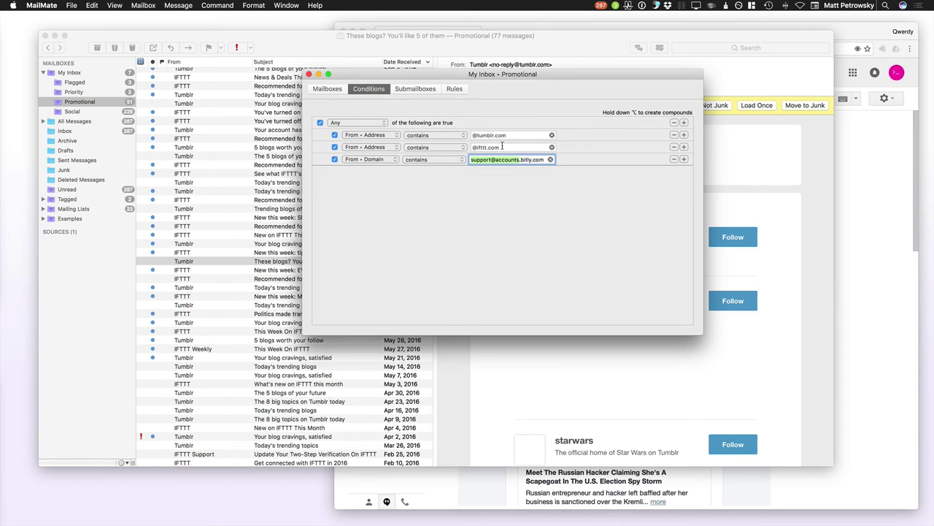
{"action": "key", "text": "BackSpace"}
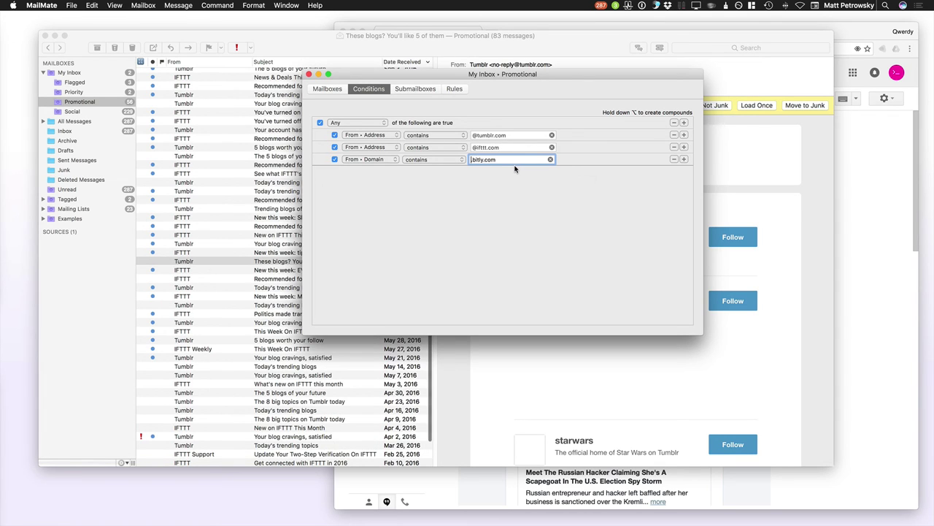
{"action": "key", "text": "Delete"}
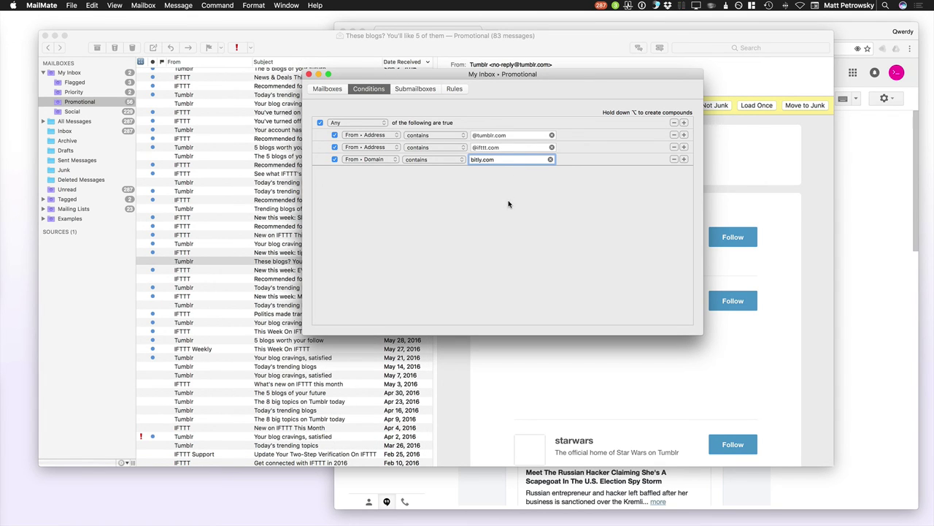
{"action": "left_click", "coordinate": [309, 74]}
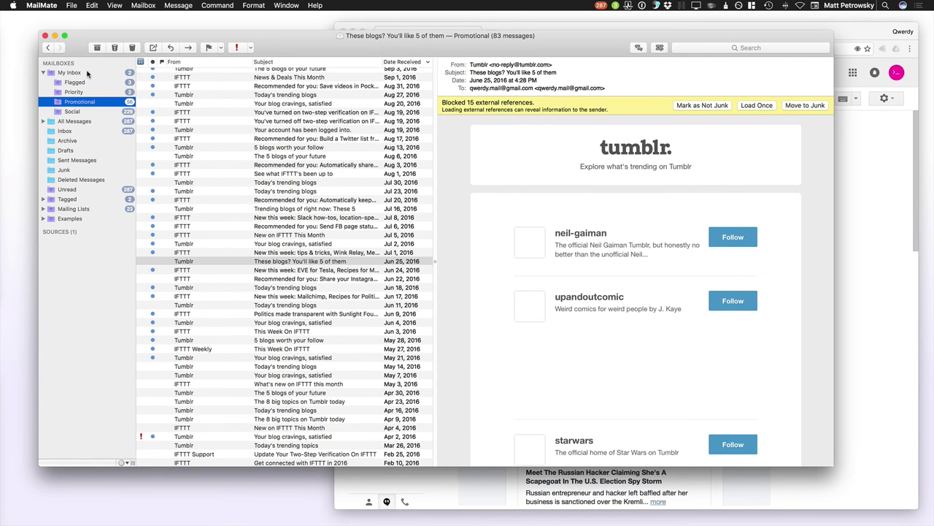
Open My Inbox, now down to 8 messages, and collapse then re-expand its submailboxes.
{"action": "left_click", "coordinate": [69, 73]}
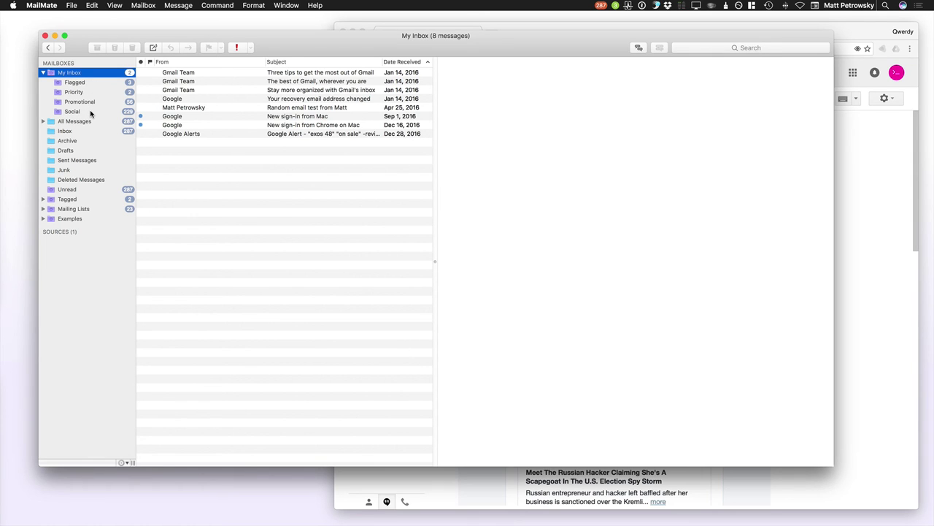
{"action": "left_click", "coordinate": [43, 73]}
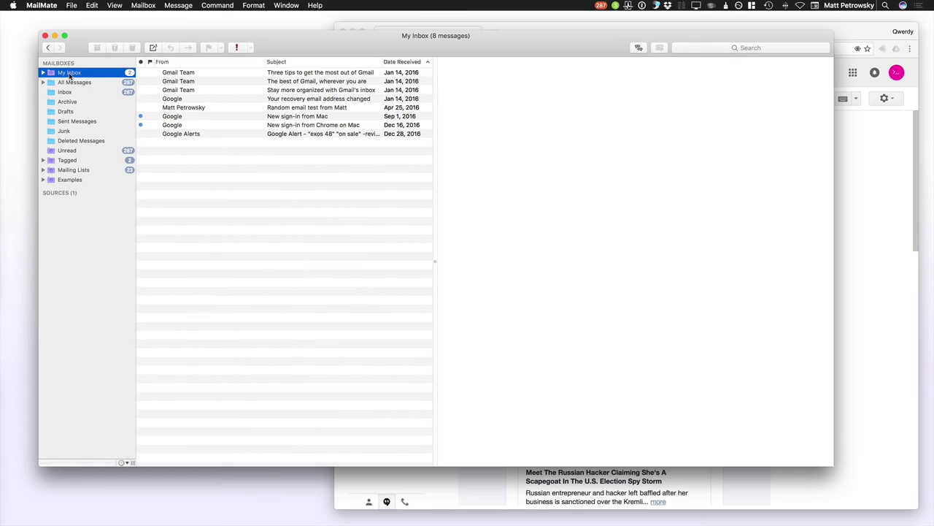
{"action": "left_click", "coordinate": [43, 73]}
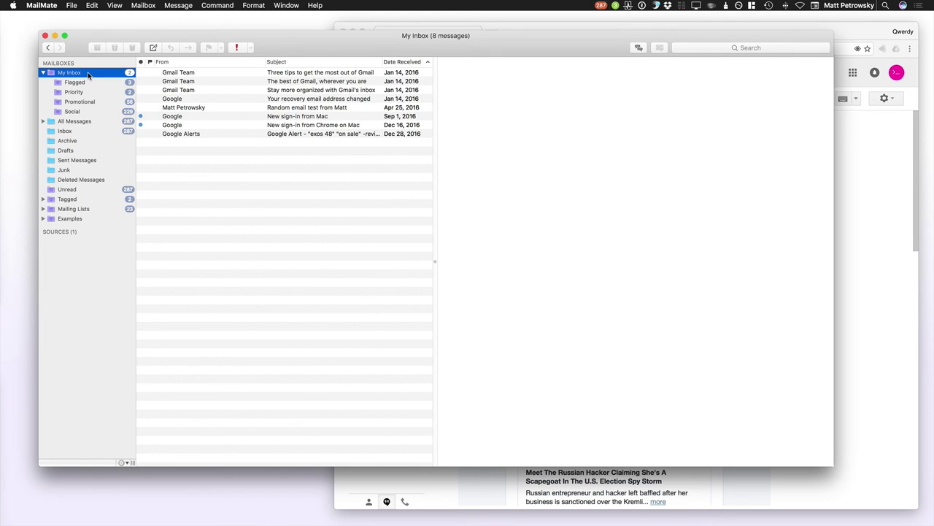
Create a new Untitled smart mailbox under My Inbox.
{"action": "left_click", "coordinate": [123, 463]}
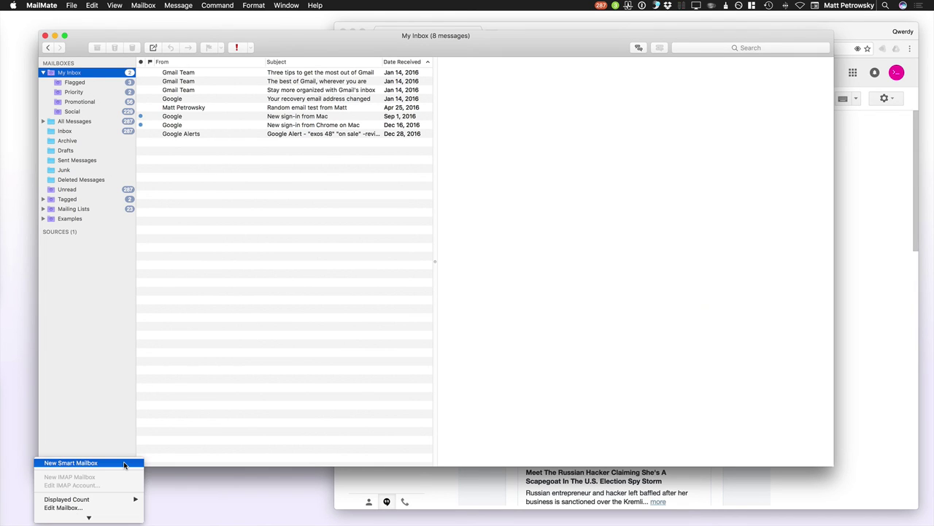
{"action": "left_click", "coordinate": [73, 463]}
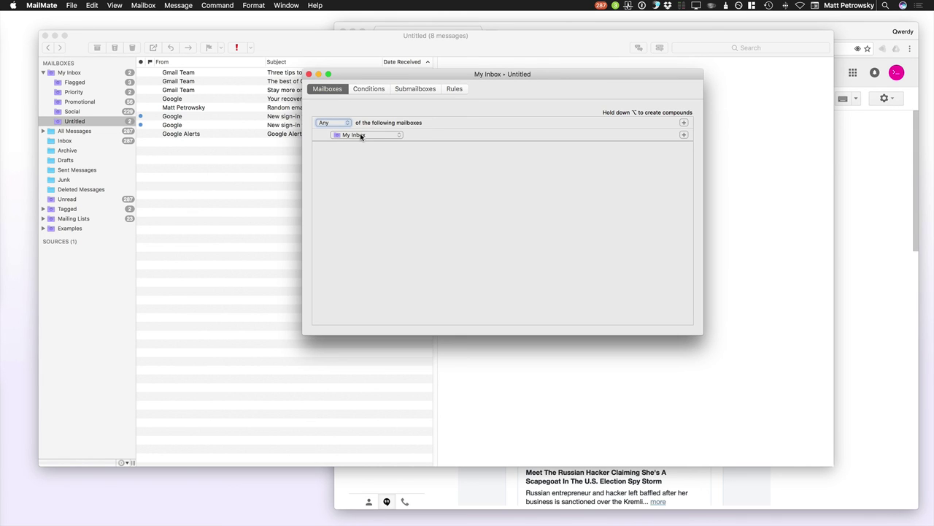
{"action": "left_click_drag", "start_coordinate": [411, 74], "coordinate": [364, 90]}
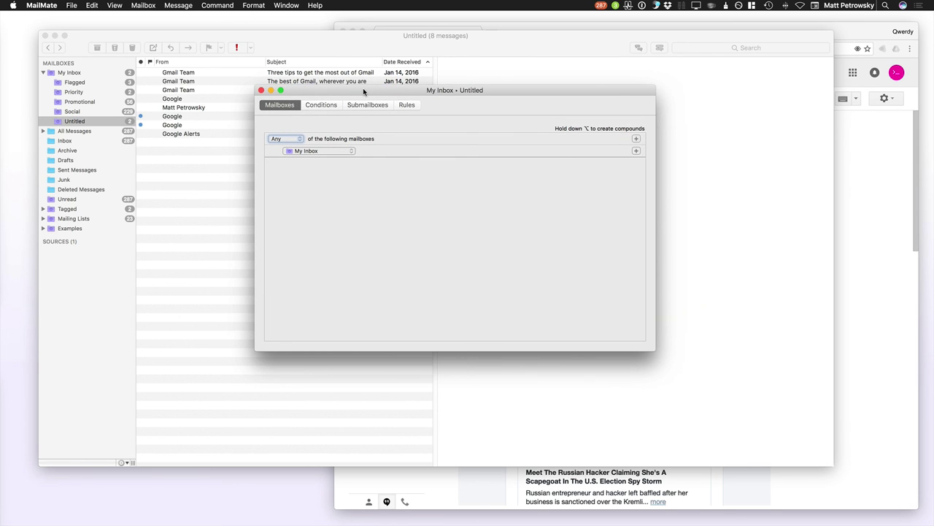
Add a Date condition so it matches mail within the last 5 days.
{"action": "left_click", "coordinate": [328, 106]}
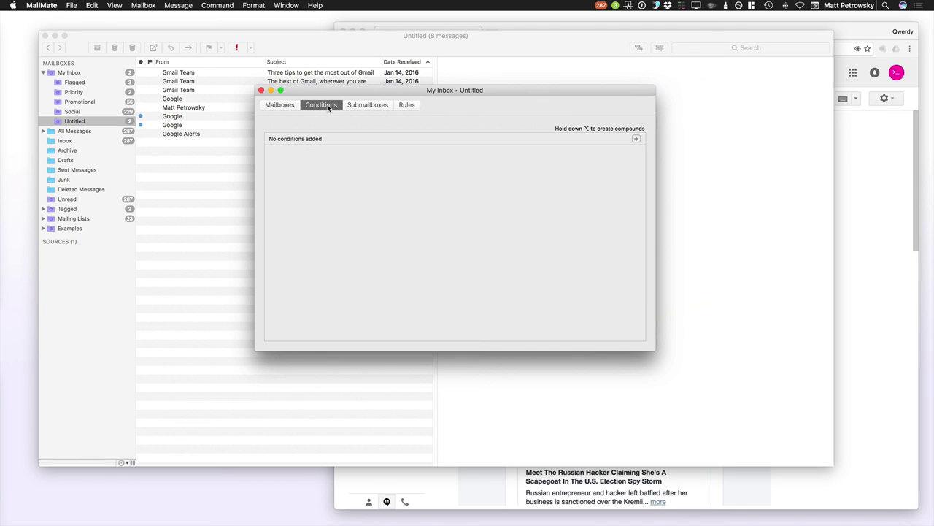
{"action": "left_click", "coordinate": [635, 139]}
{"action": "left_click", "coordinate": [323, 152]}
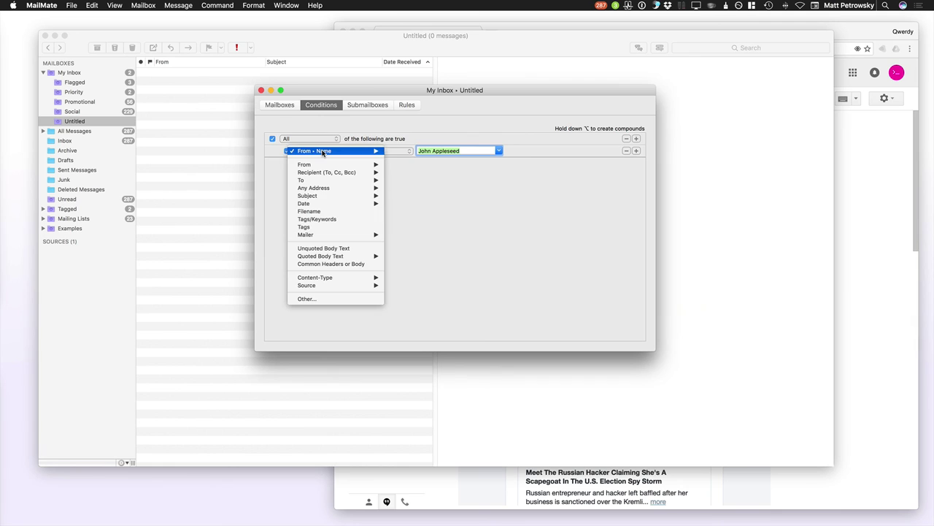
{"action": "mouse_move", "coordinate": [323, 153]}
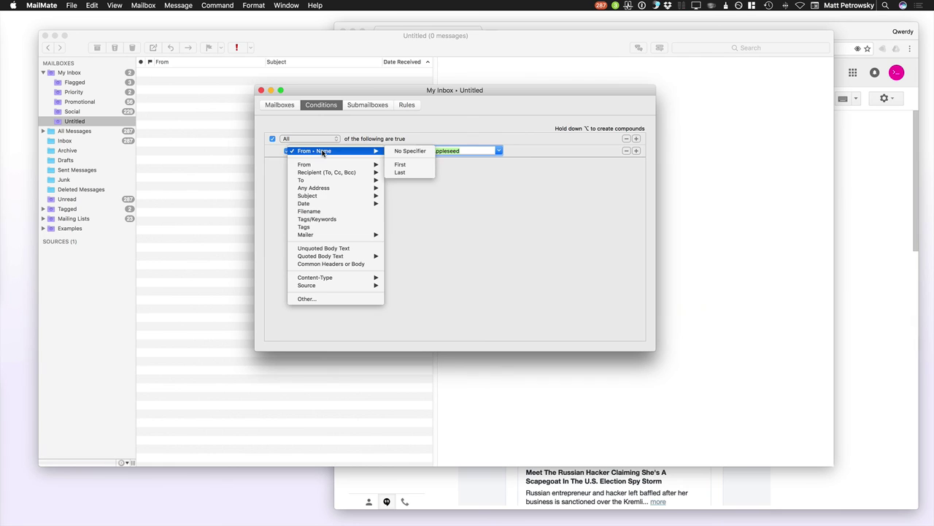
{"action": "left_click", "coordinate": [319, 207]}
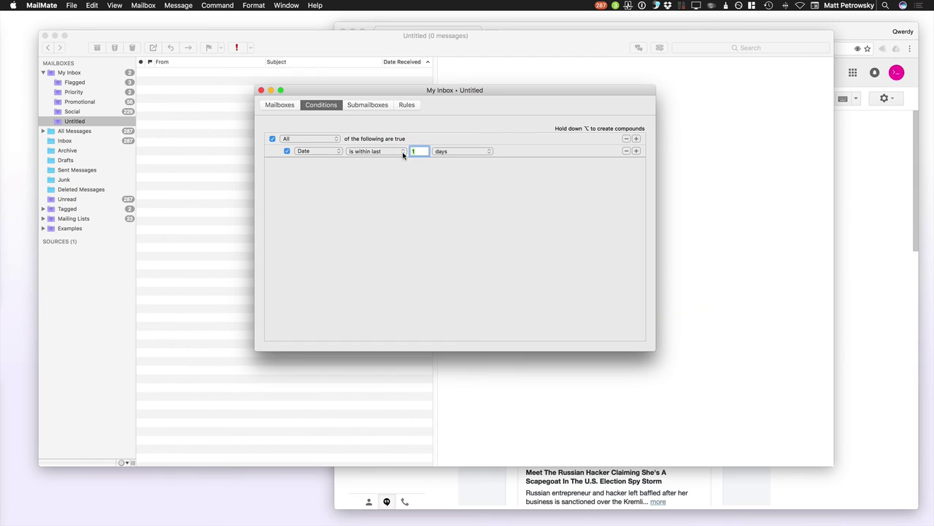
{"action": "type", "text": "2"}
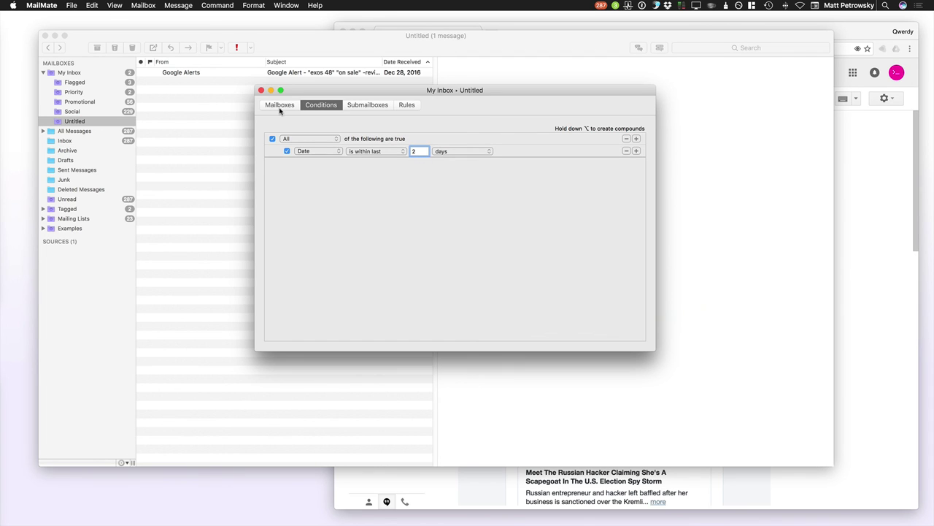
{"action": "key", "text": "BackSpace"}
{"action": "type", "text": "5"}
Move the Untitled mailbox to the top above My Inbox and rename it 'This Week'.
{"action": "left_click", "coordinate": [260, 91]}
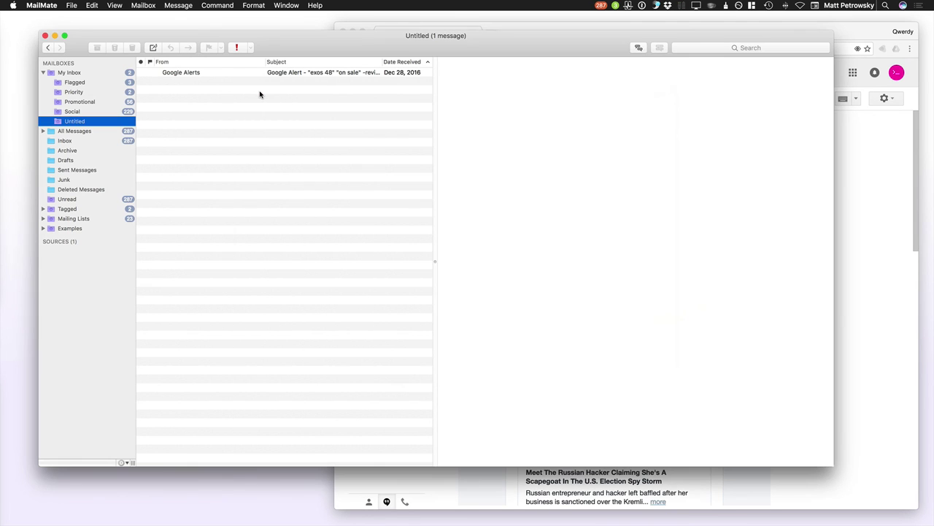
{"action": "left_click_drag", "start_coordinate": [56, 123], "coordinate": [60, 71]}
{"action": "left_click", "coordinate": [68, 73]}
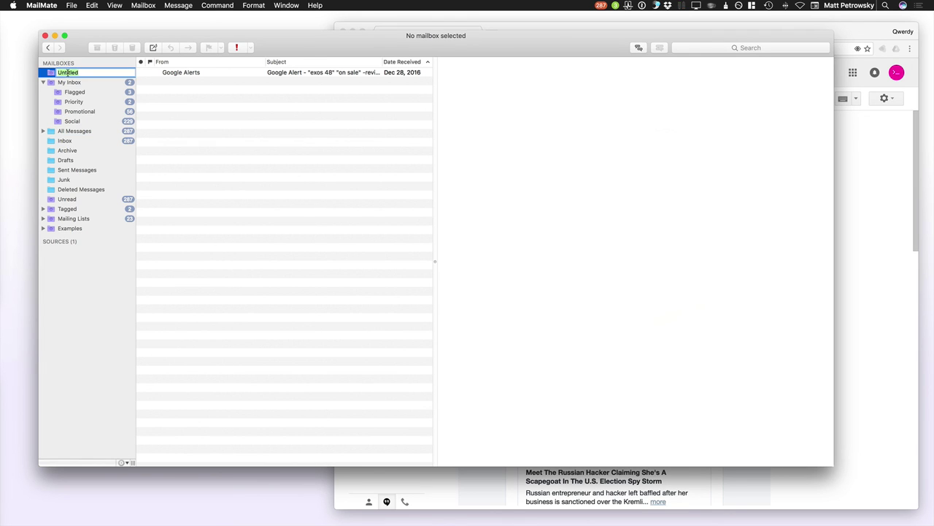
{"action": "key", "text": "BackSpace"}
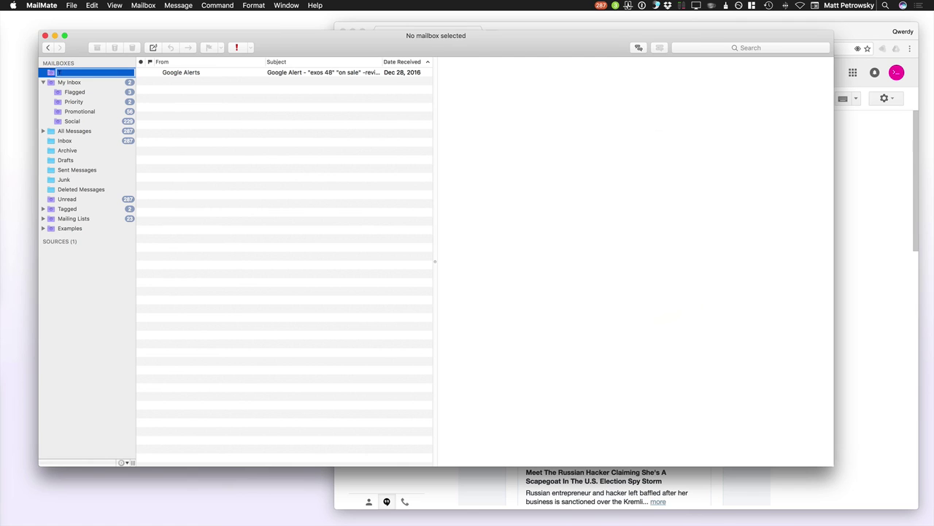
{"action": "type", "text": "This Week"}
{"action": "key", "text": "Return"}
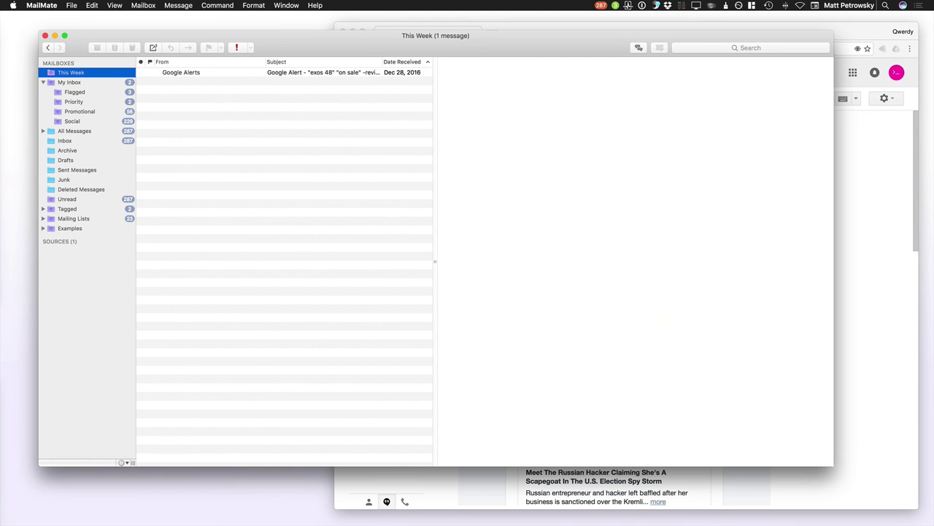
{"action": "left_click", "coordinate": [195, 117]}
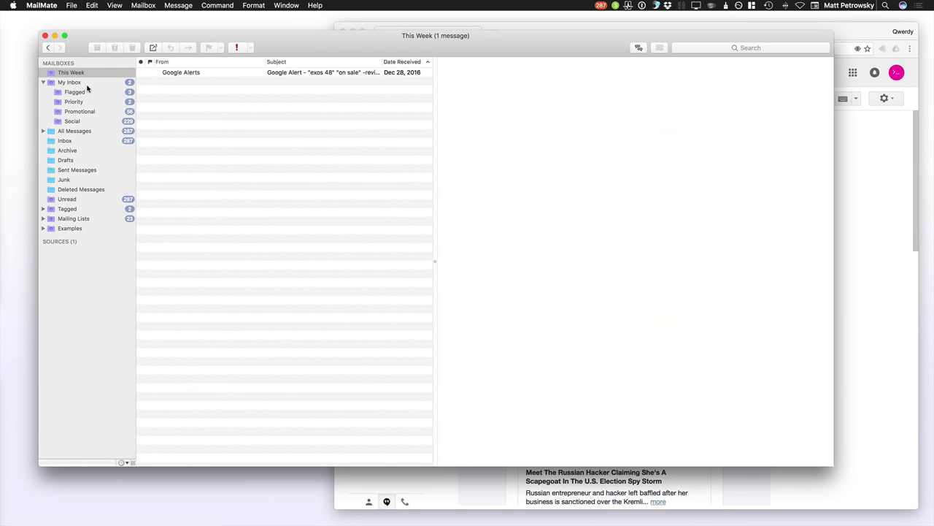
Open the Google Alerts message, then view My Inbox, Promotional, Social, Flagged and Priority.
{"action": "left_click", "coordinate": [212, 73]}
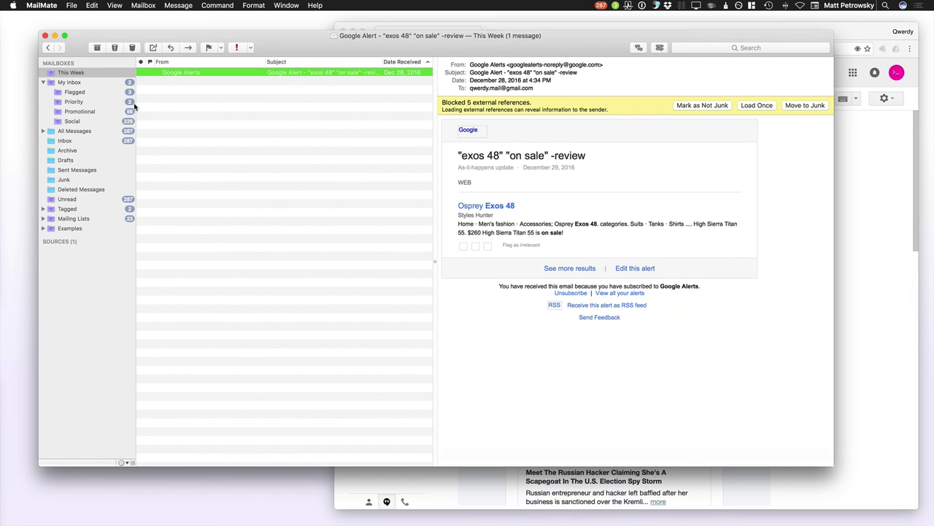
{"action": "left_click", "coordinate": [85, 83]}
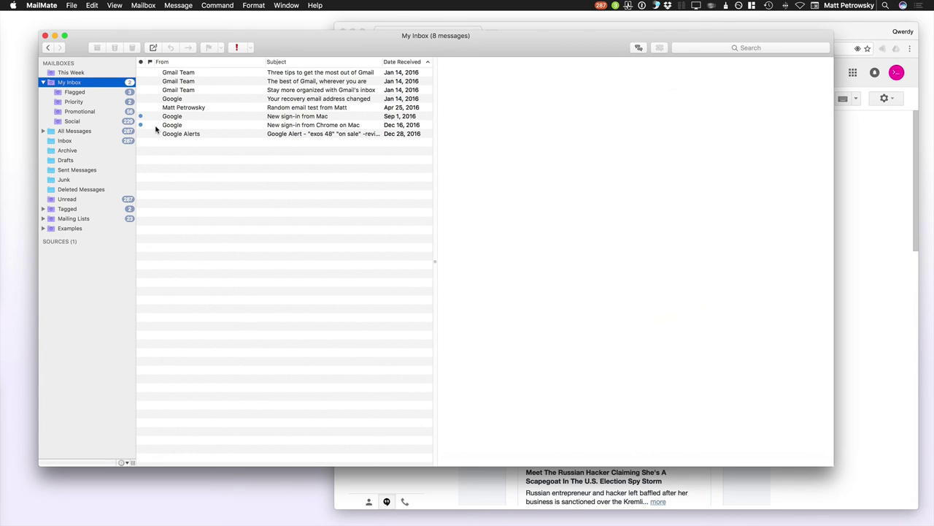
{"action": "left_click", "coordinate": [89, 112]}
{"action": "left_click", "coordinate": [85, 121]}
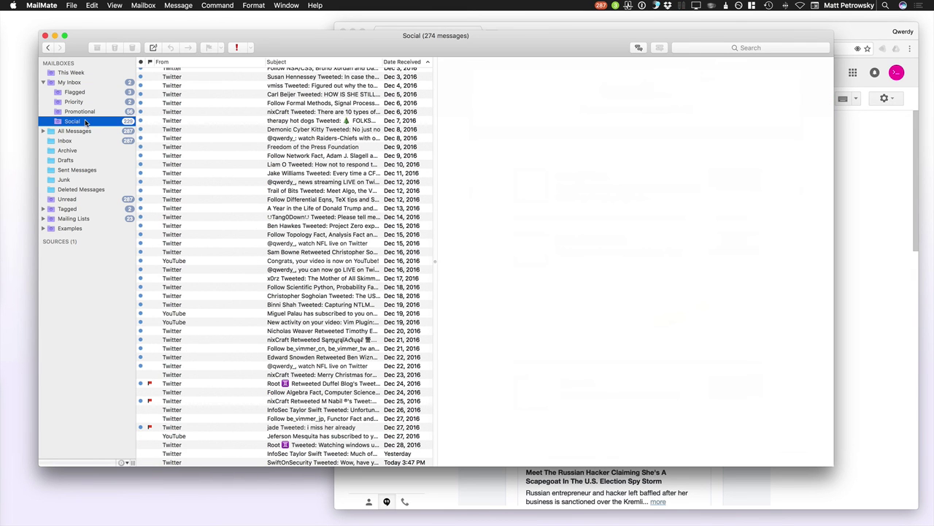
{"action": "left_click", "coordinate": [83, 93]}
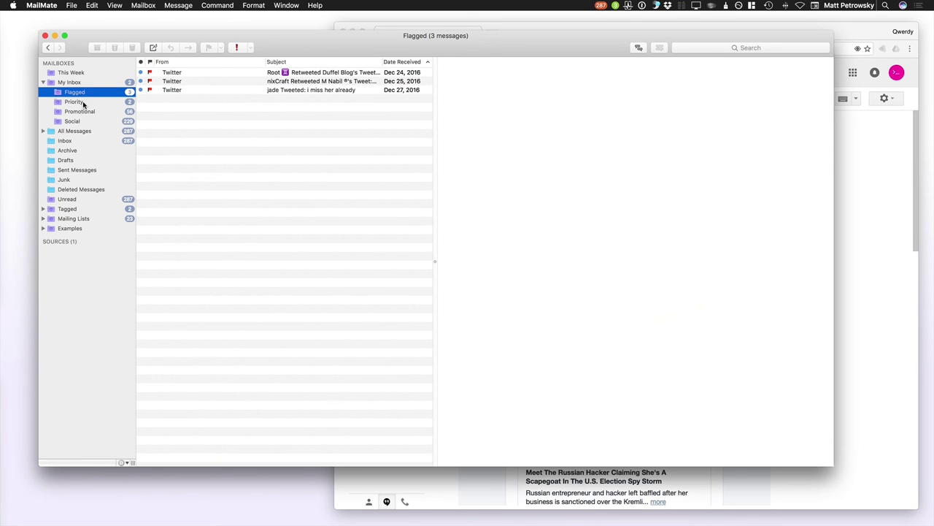
{"action": "left_click", "coordinate": [83, 104]}
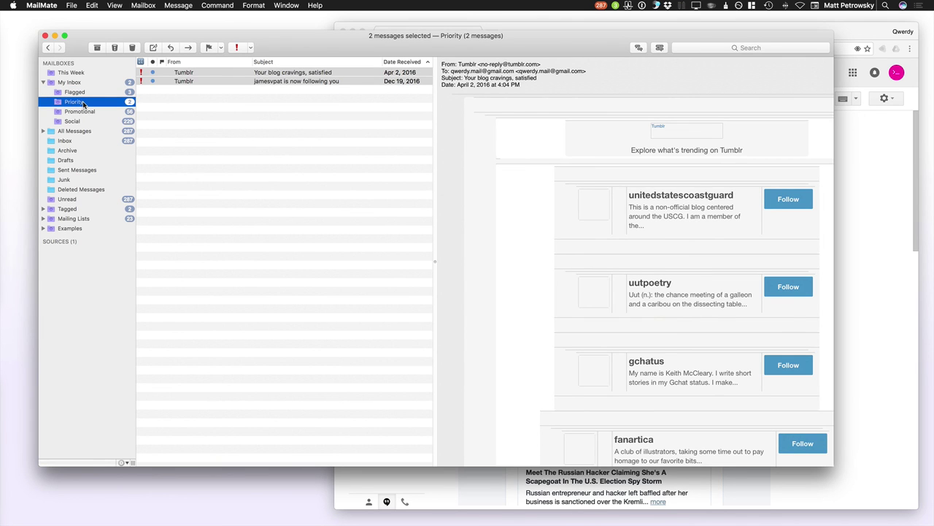